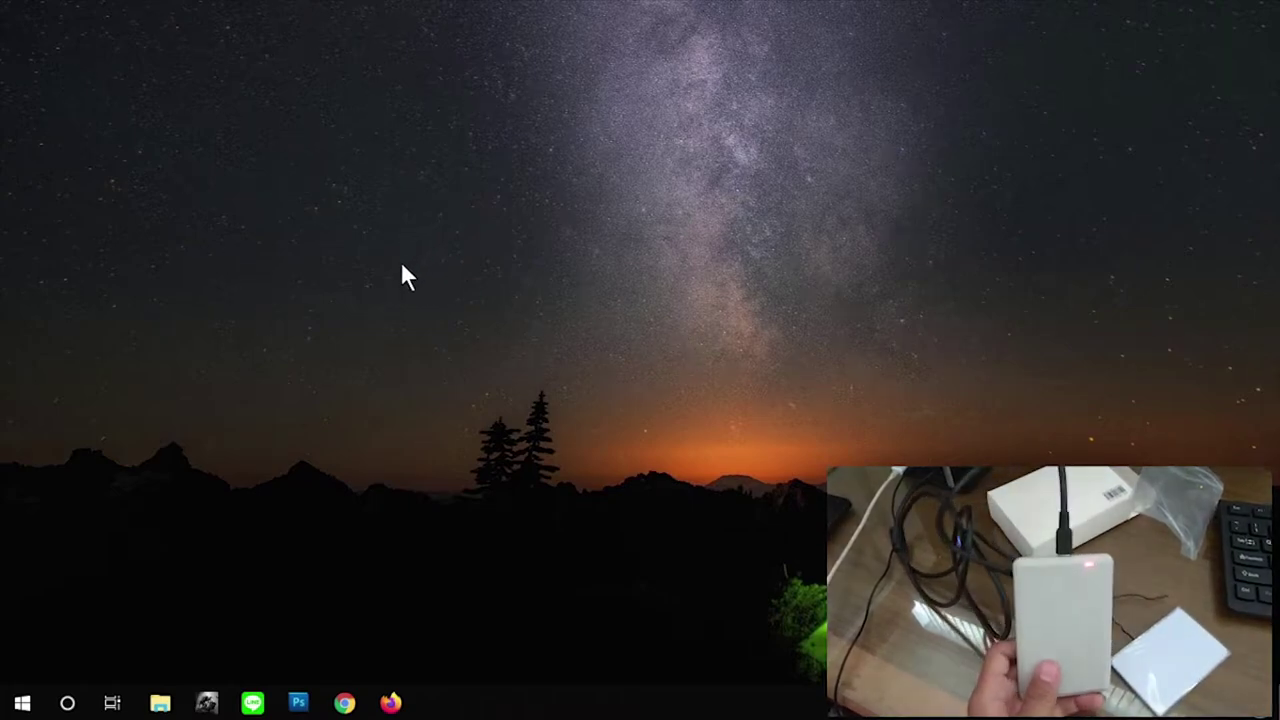
Open the VX6336 download folder in File Explorer and extract the HW-VX6336 ZIP archive in place.
{"action": "left_click", "coordinate": [156, 690]}
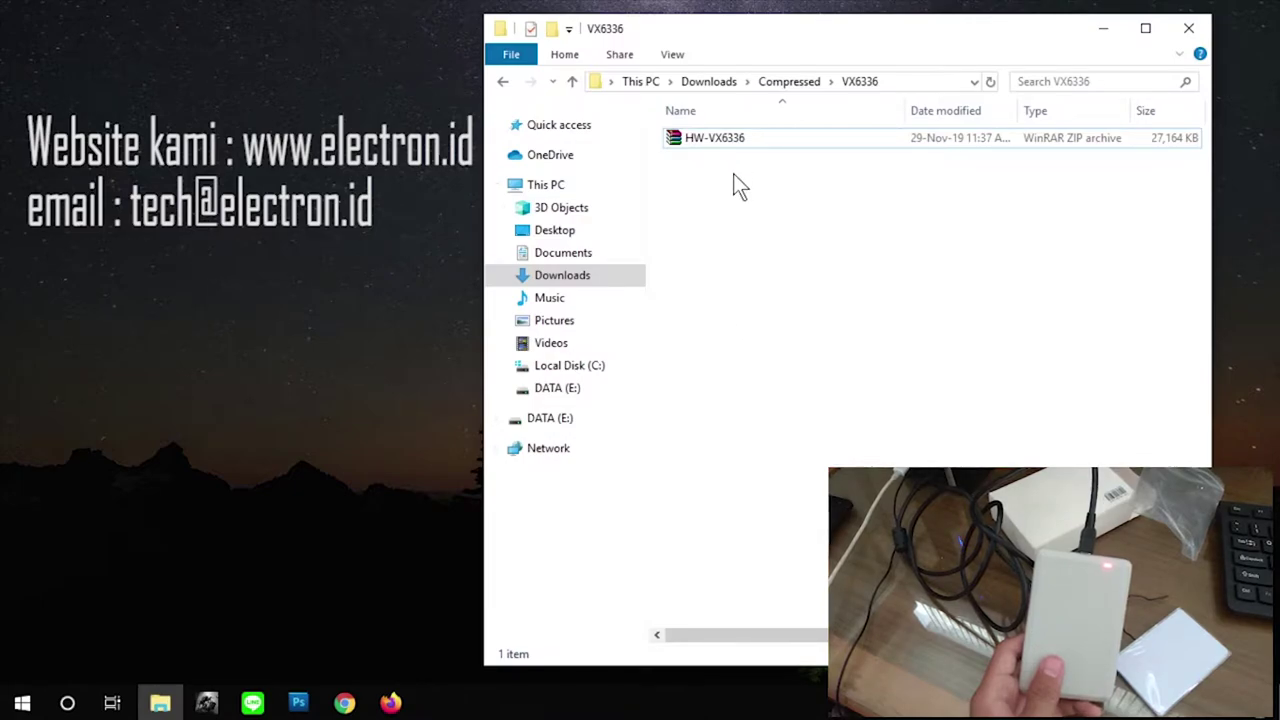
{"action": "left_click", "coordinate": [731, 150]}
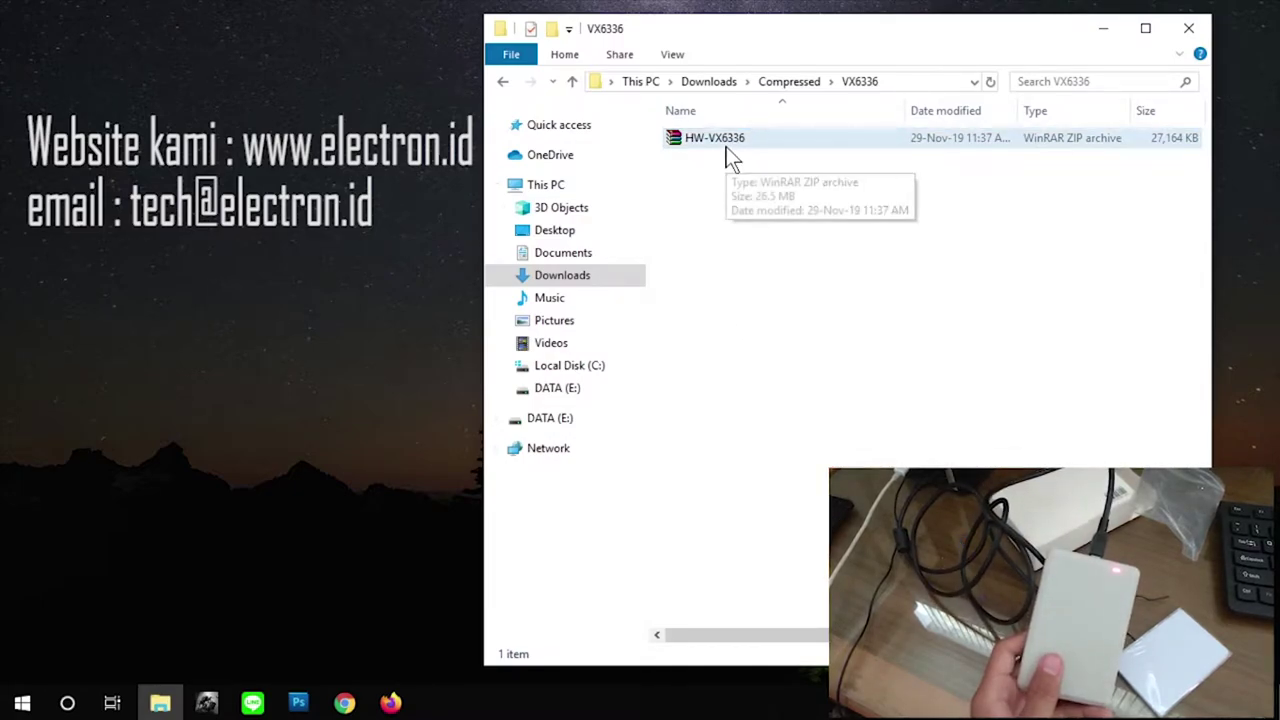
{"action": "left_click", "coordinate": [728, 150]}
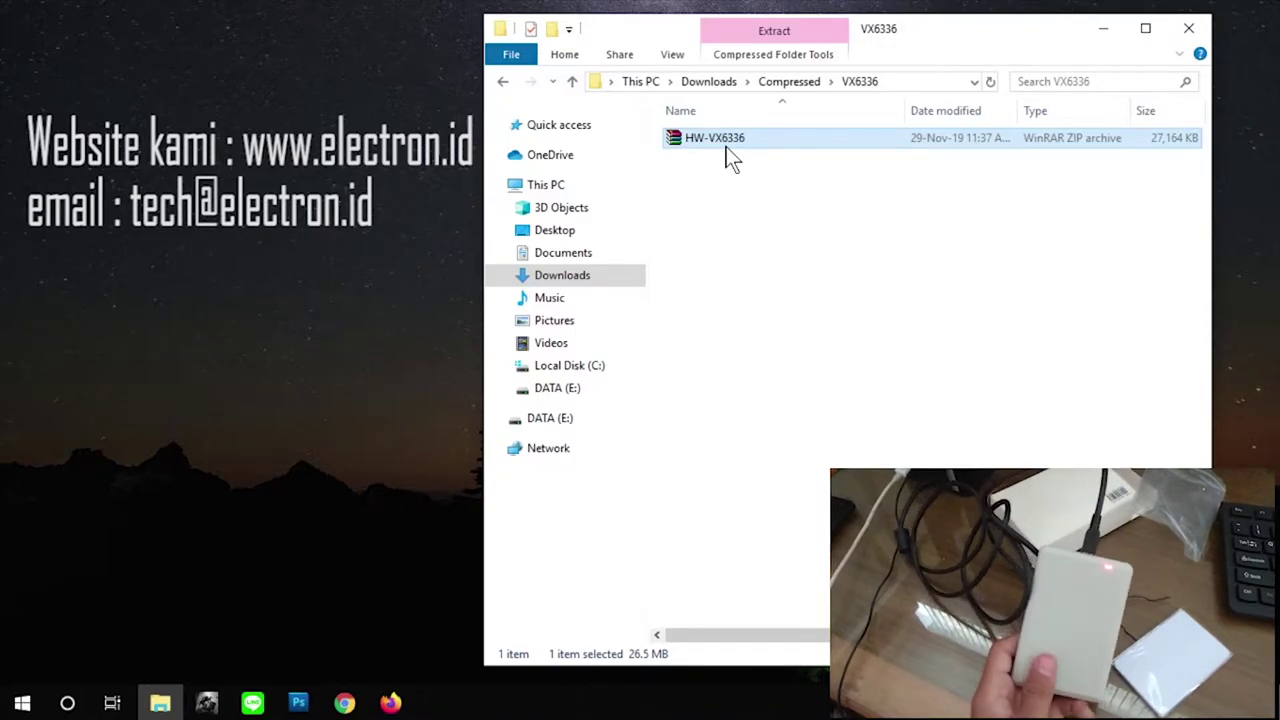
{"action": "right_click", "coordinate": [731, 138]}
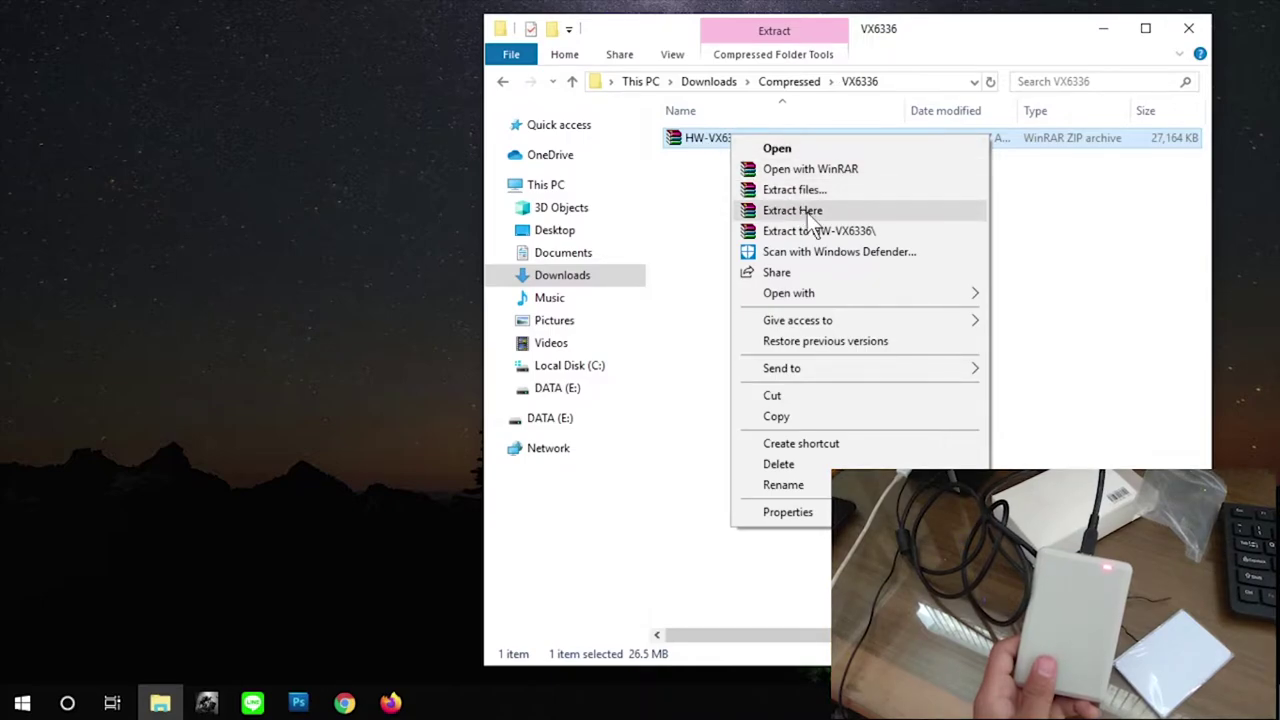
{"action": "left_click", "coordinate": [808, 212]}
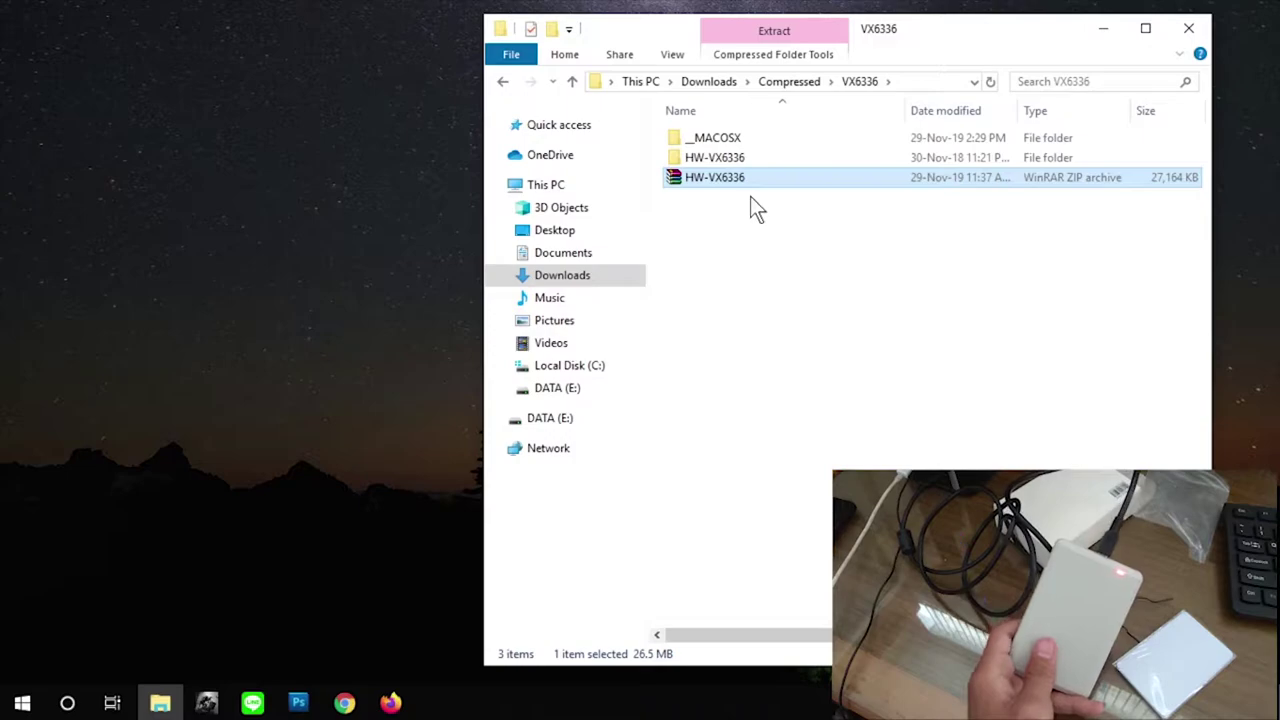
Open the extracted HW-VX6336 folder, look through its Documentation subfolder, and return to the HW-VX6336 folder.
{"action": "left_click", "coordinate": [735, 138]}
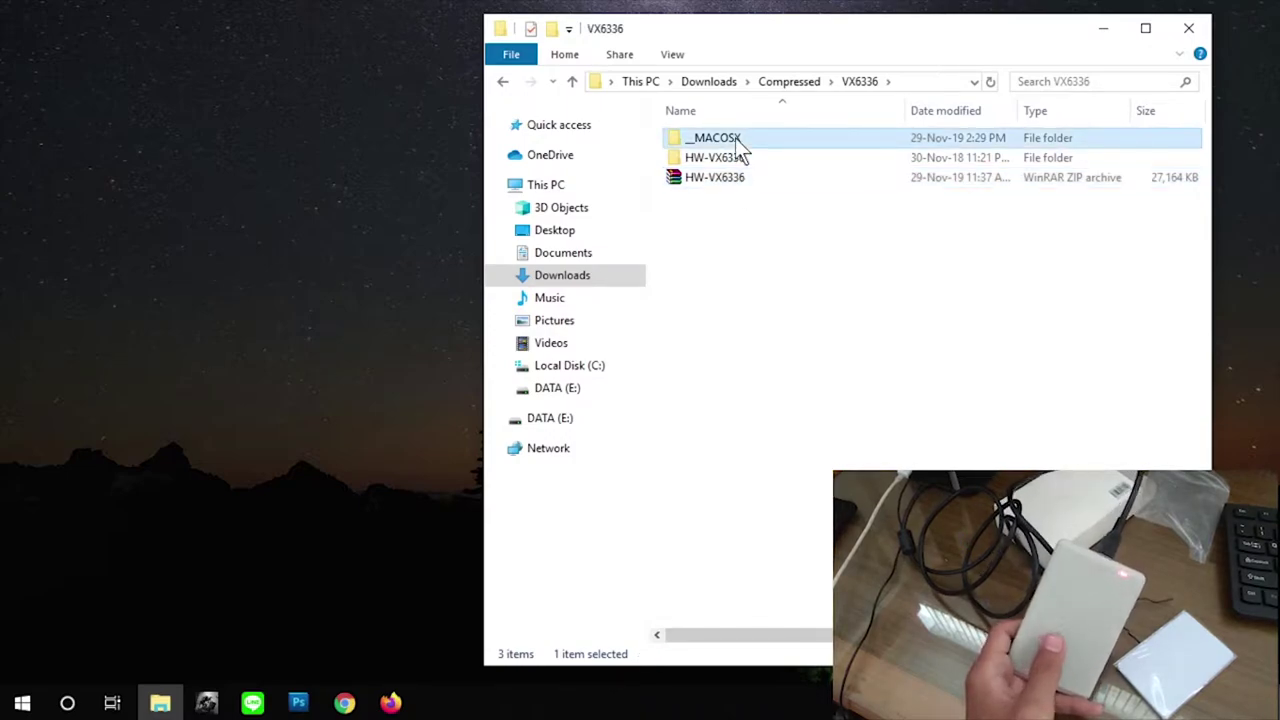
{"action": "left_click", "coordinate": [750, 160]}
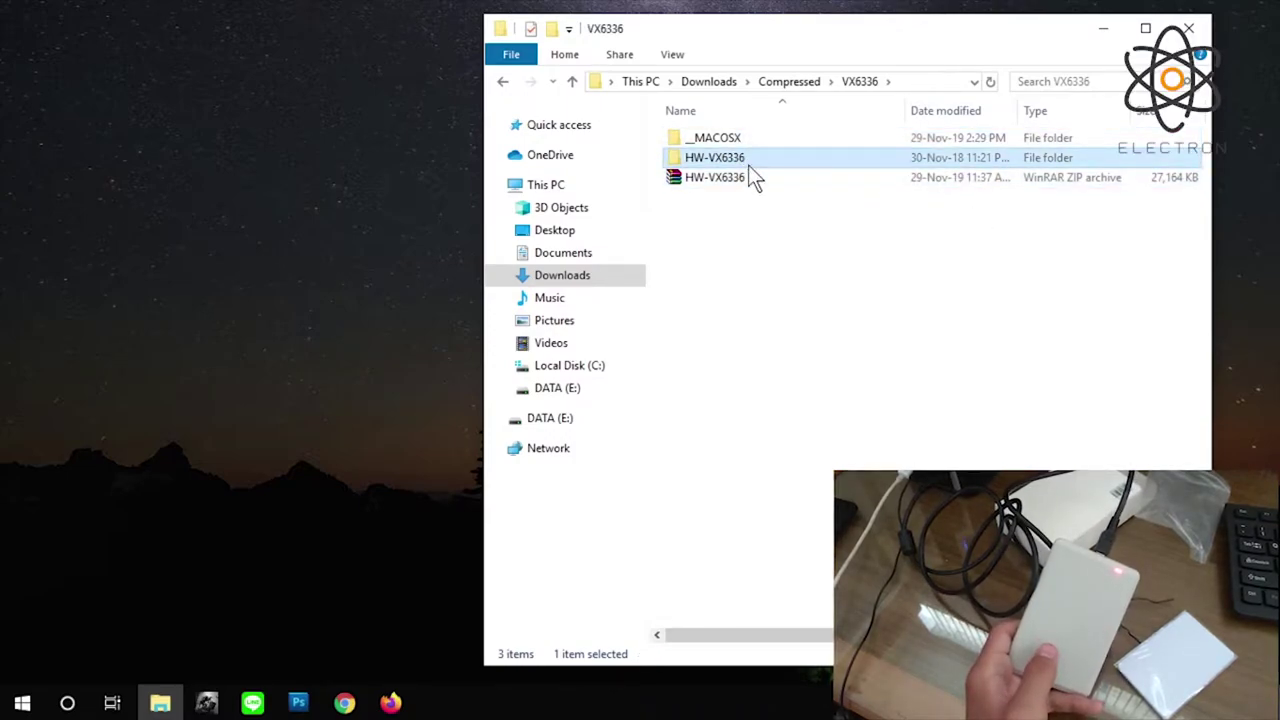
{"action": "double_click", "coordinate": [748, 162]}
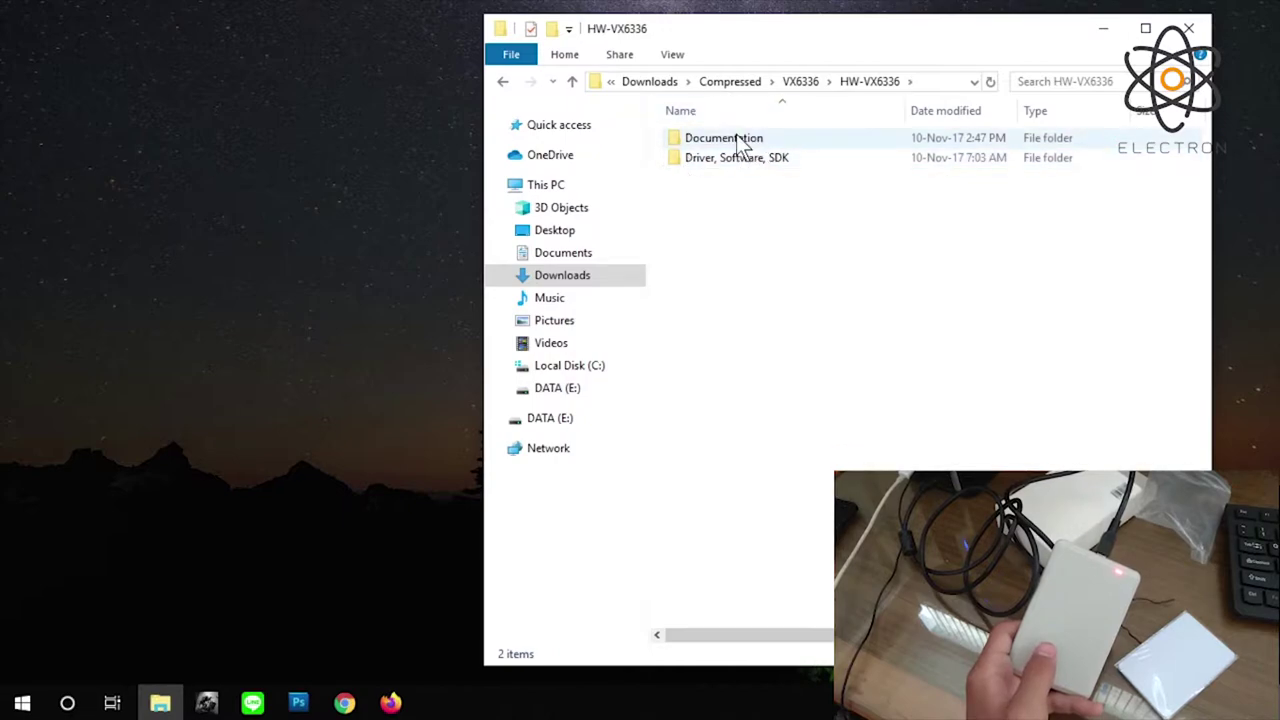
{"action": "double_click", "coordinate": [731, 139]}
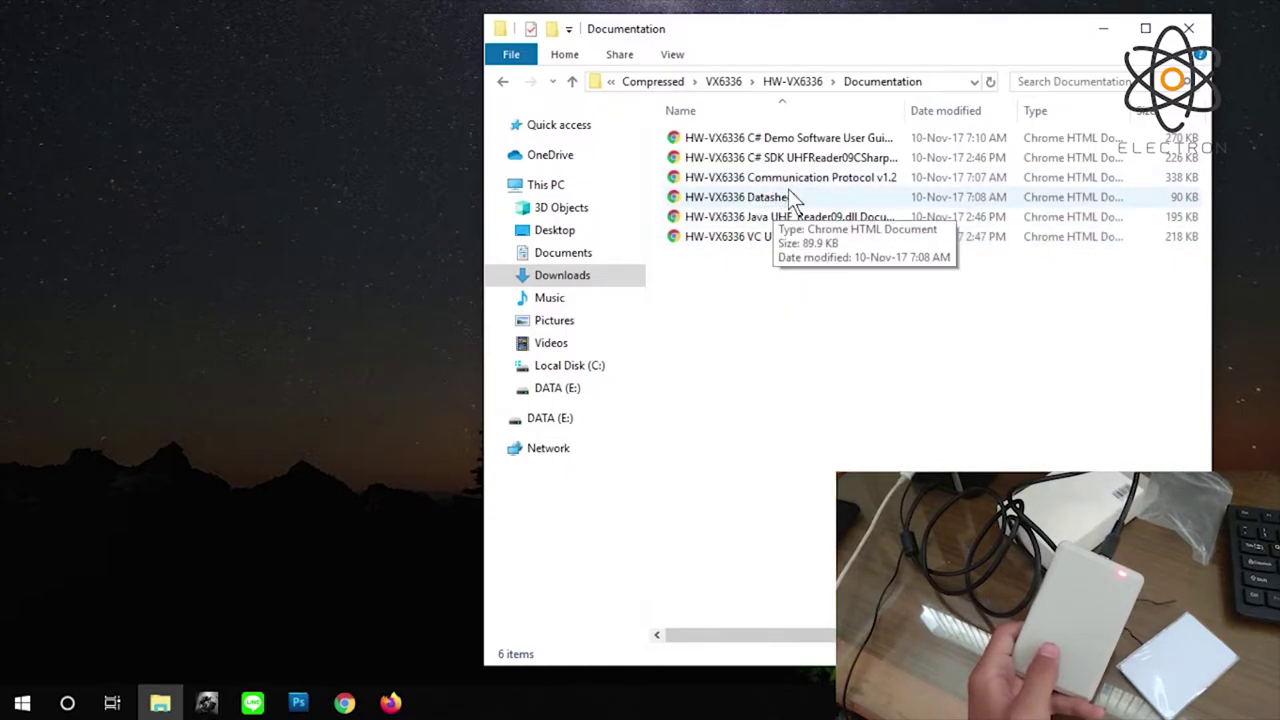
{"action": "key", "text": "alt+Left"}
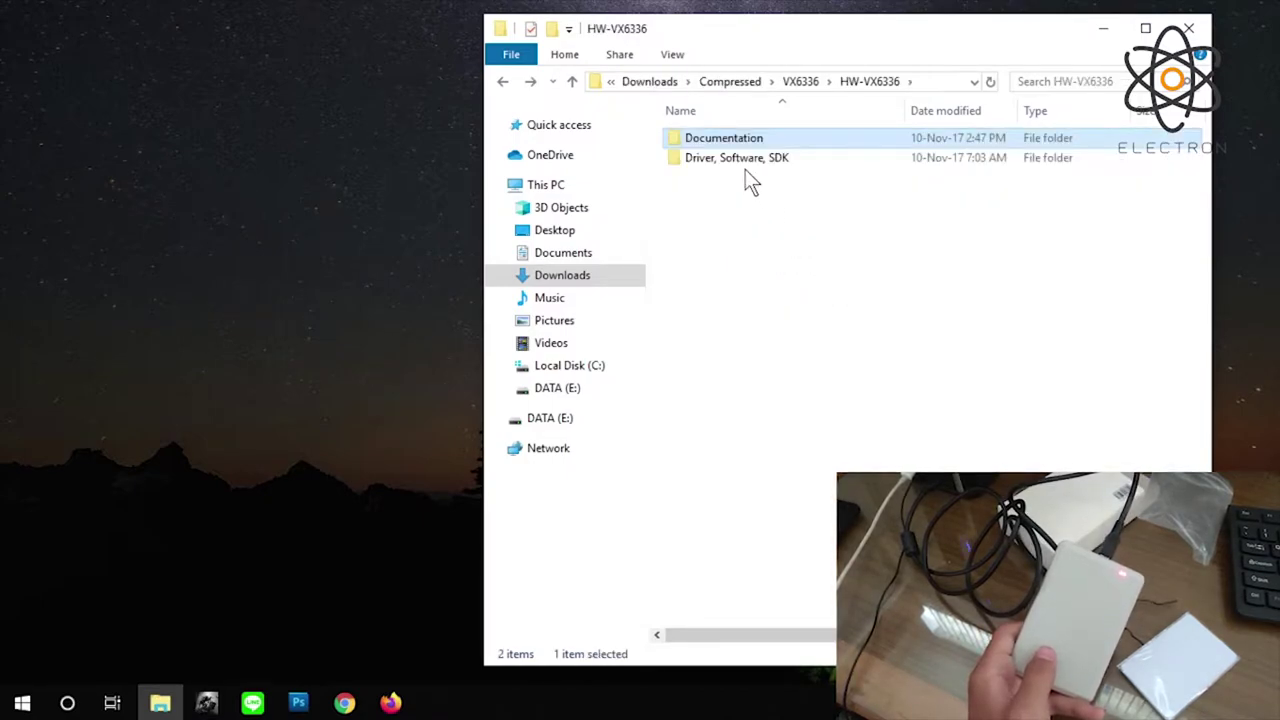
Go to the 01 - Driver folder inside Driver, Software, SDK and select the CP210x_VCP_Win_XP_S2K3_Vista_7 installer.
{"action": "double_click", "coordinate": [745, 160]}
{"action": "left_click", "coordinate": [745, 160]}
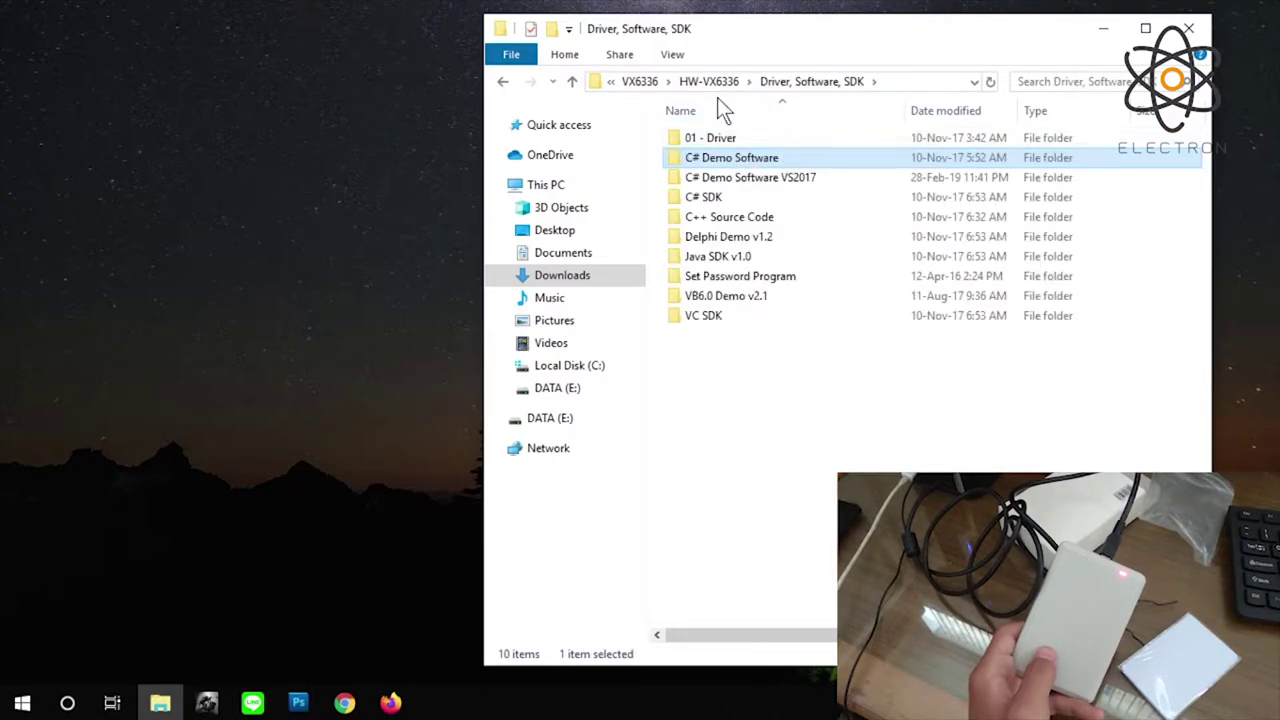
{"action": "left_click", "coordinate": [760, 140]}
{"action": "double_click", "coordinate": [760, 140]}
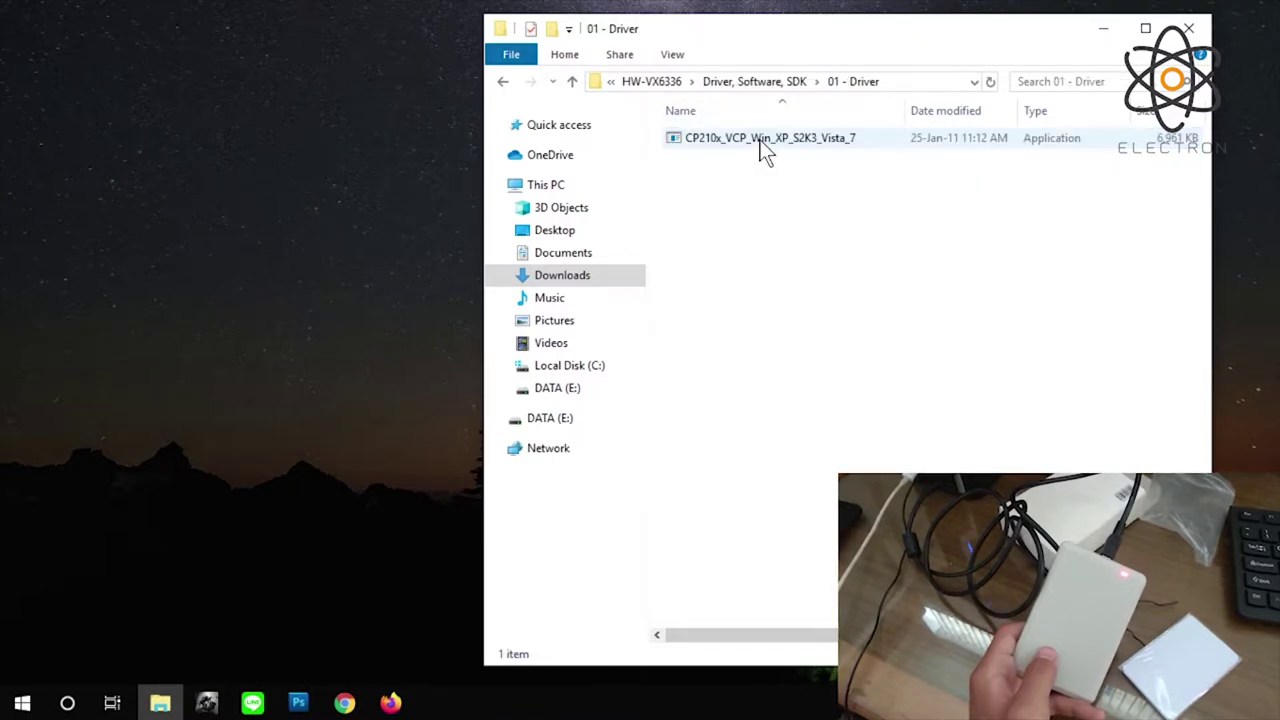
{"action": "left_click", "coordinate": [760, 140]}
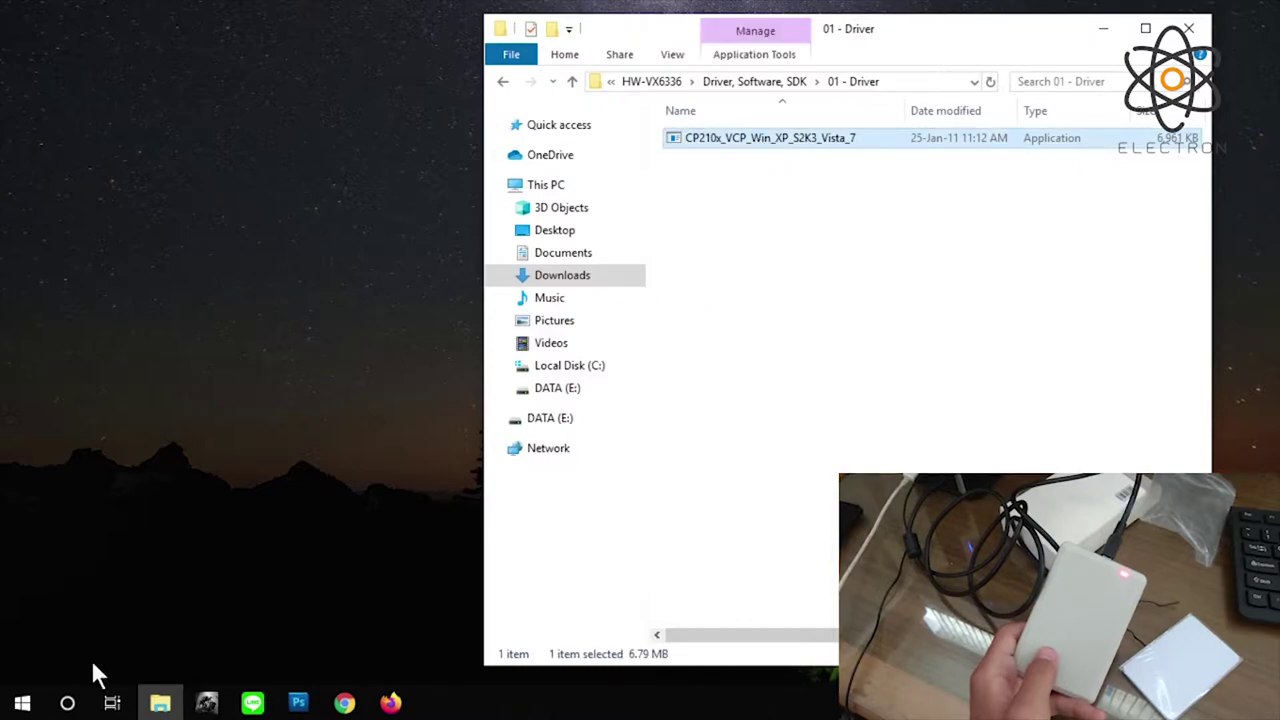
Open Device Manager in this PC's Computer Management to check the reader's device entry, and narrow the window to uncover the driver folder.
{"action": "right_click", "coordinate": [563, 192]}
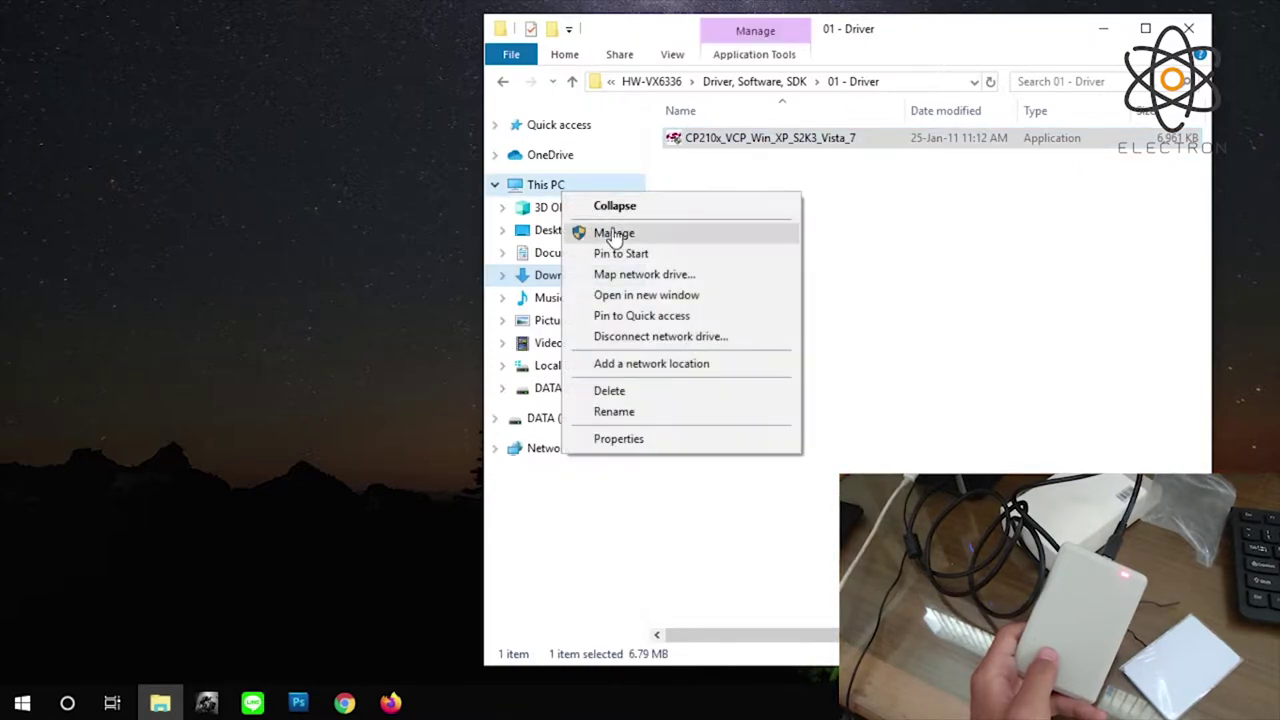
{"action": "left_click", "coordinate": [612, 233]}
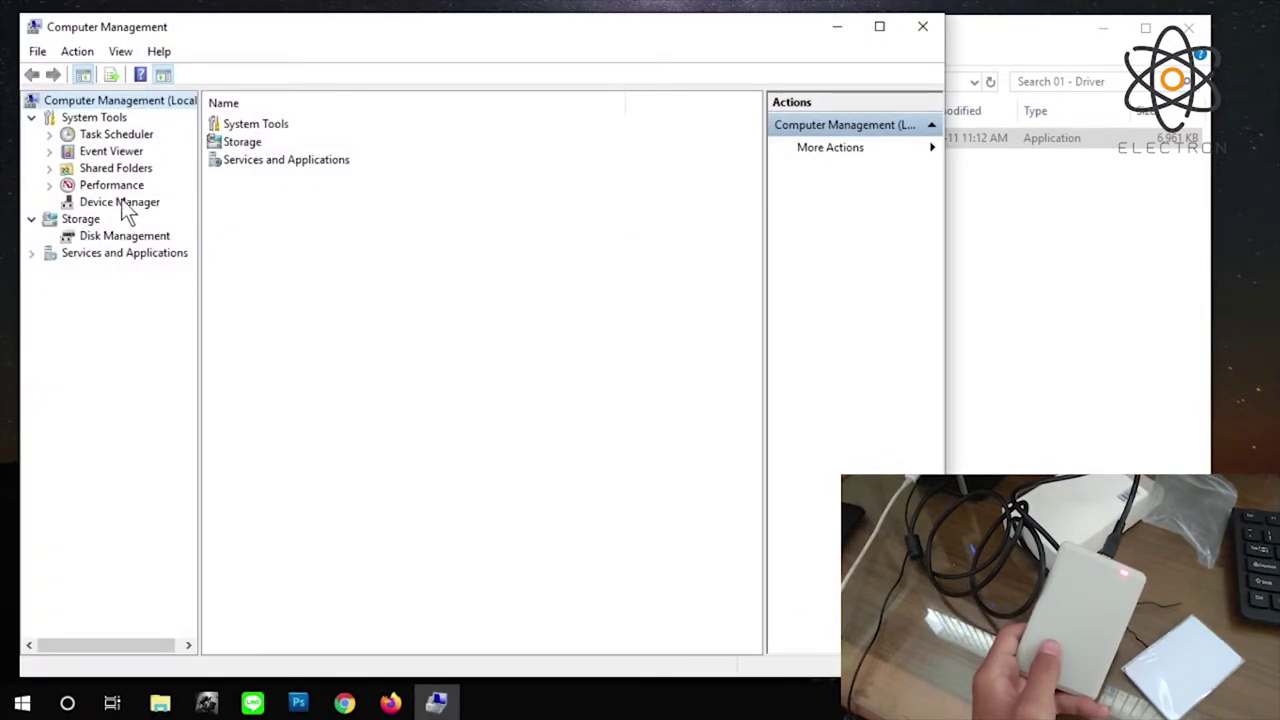
{"action": "left_click", "coordinate": [118, 202]}
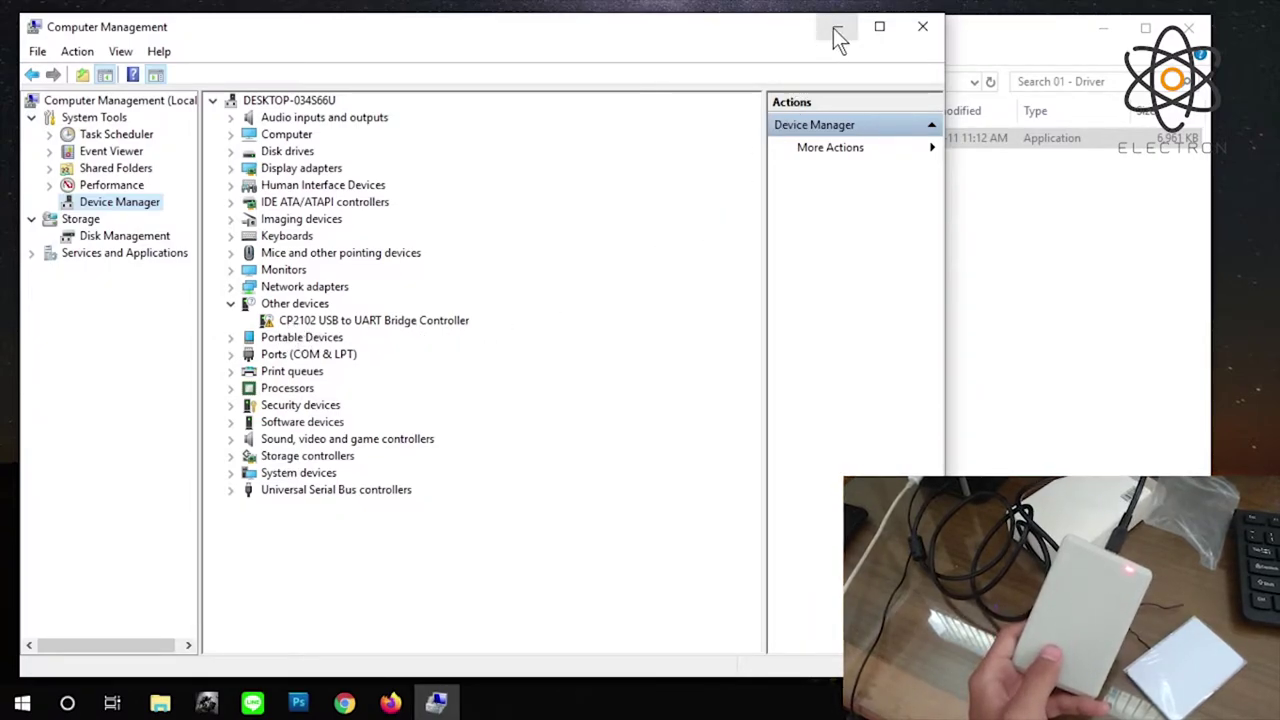
{"action": "left_click_drag", "start_coordinate": [944, 55], "coordinate": [595, 60]}
Run the CP210x VCP driver installer, accept the license agreement, and install the CP210x USB to UART Bridge driver in the default location.
{"action": "double_click", "coordinate": [747, 138]}
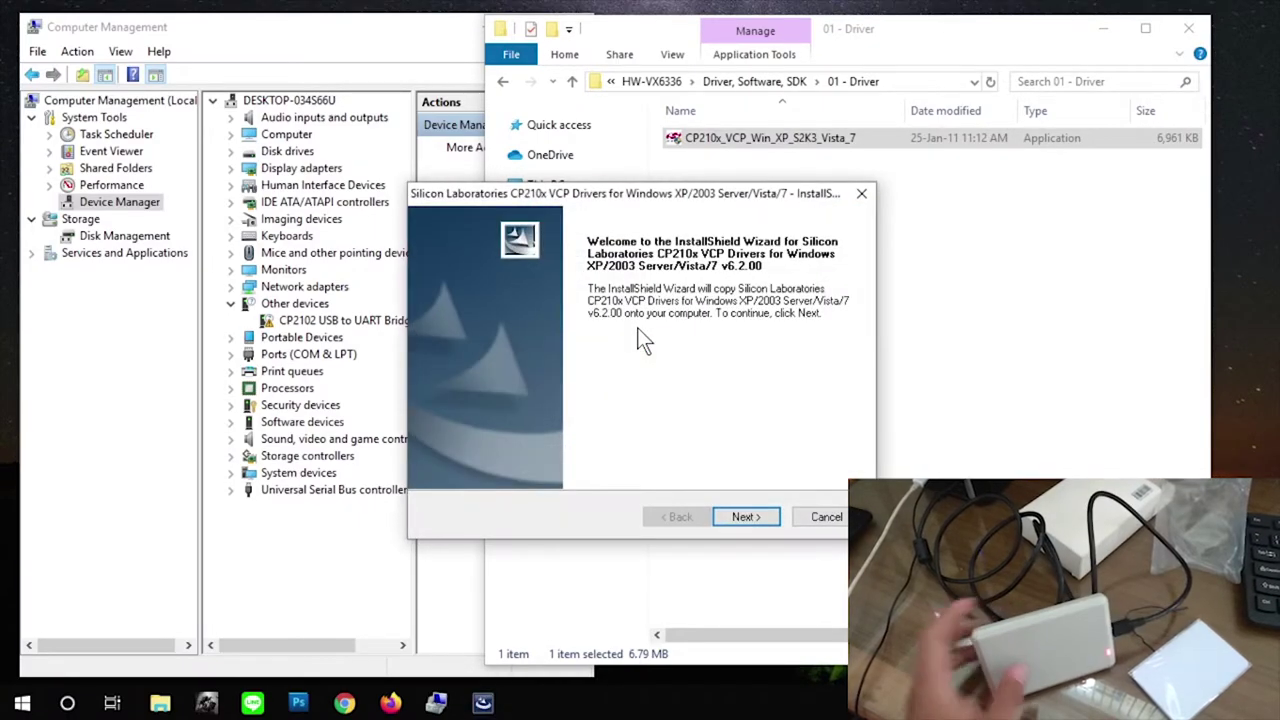
{"action": "left_click", "coordinate": [740, 510]}
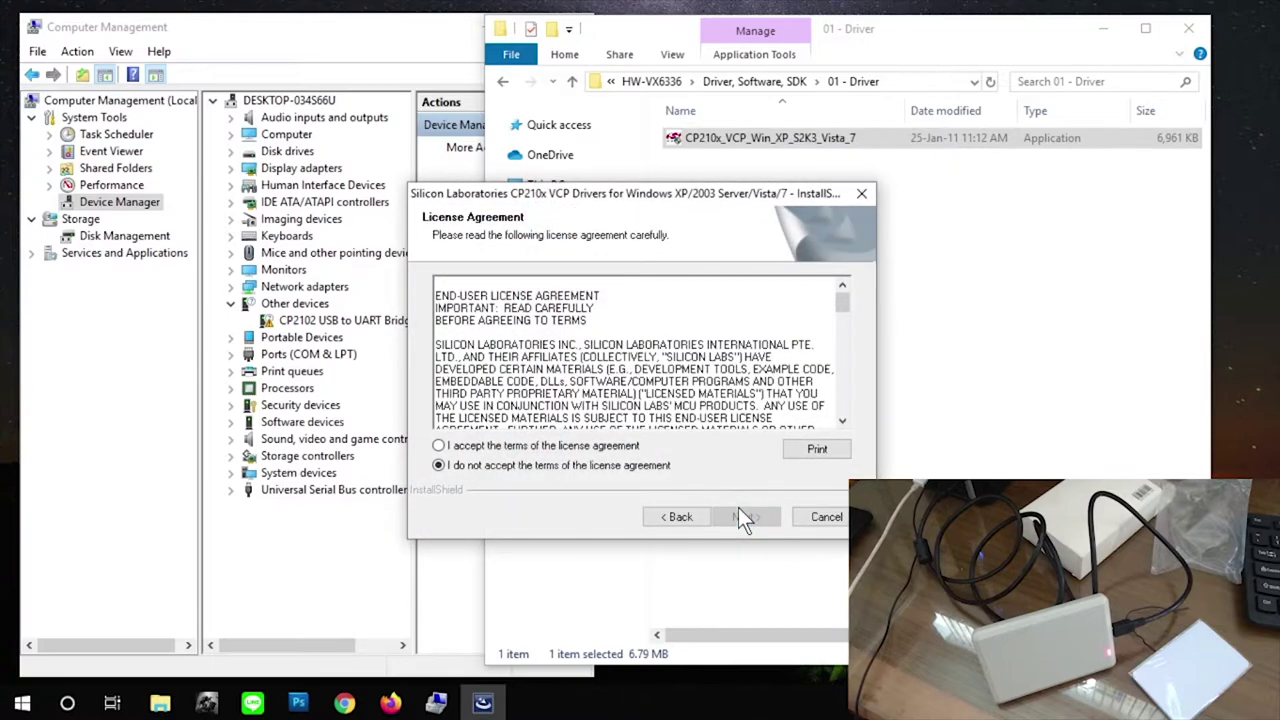
{"action": "left_click", "coordinate": [502, 446]}
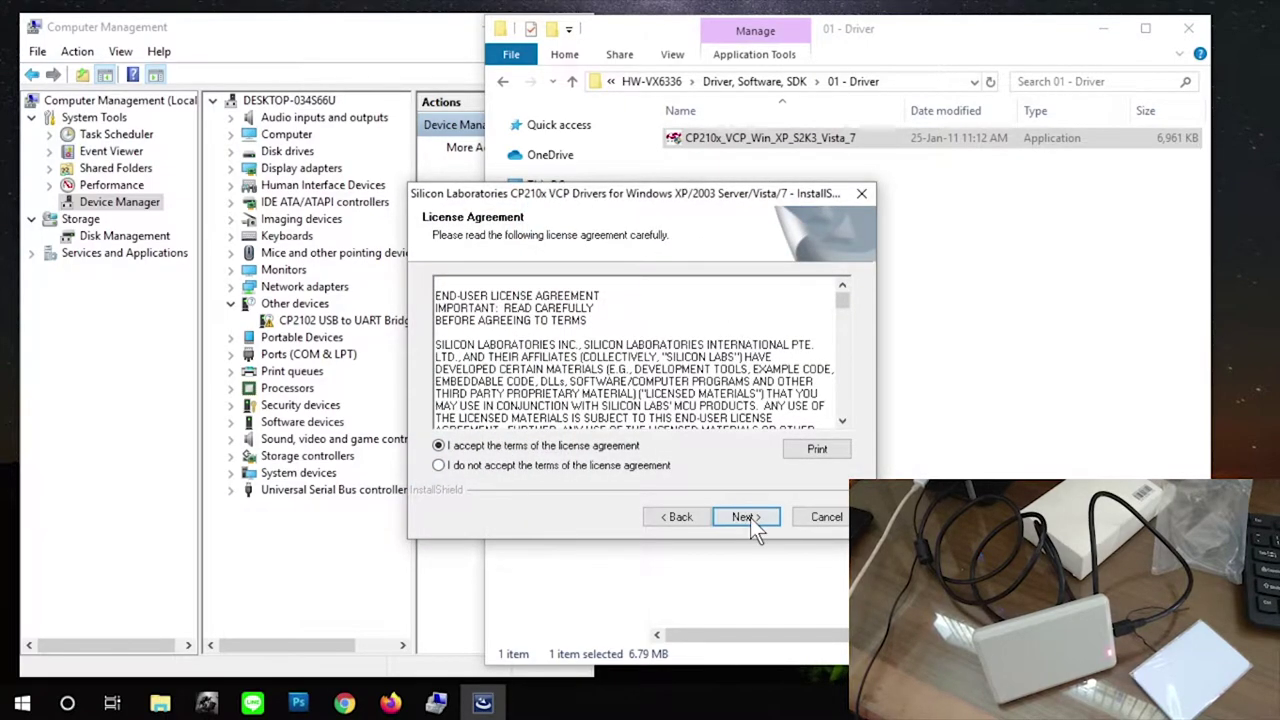
{"action": "left_click", "coordinate": [750, 517]}
{"action": "left_click", "coordinate": [750, 517]}
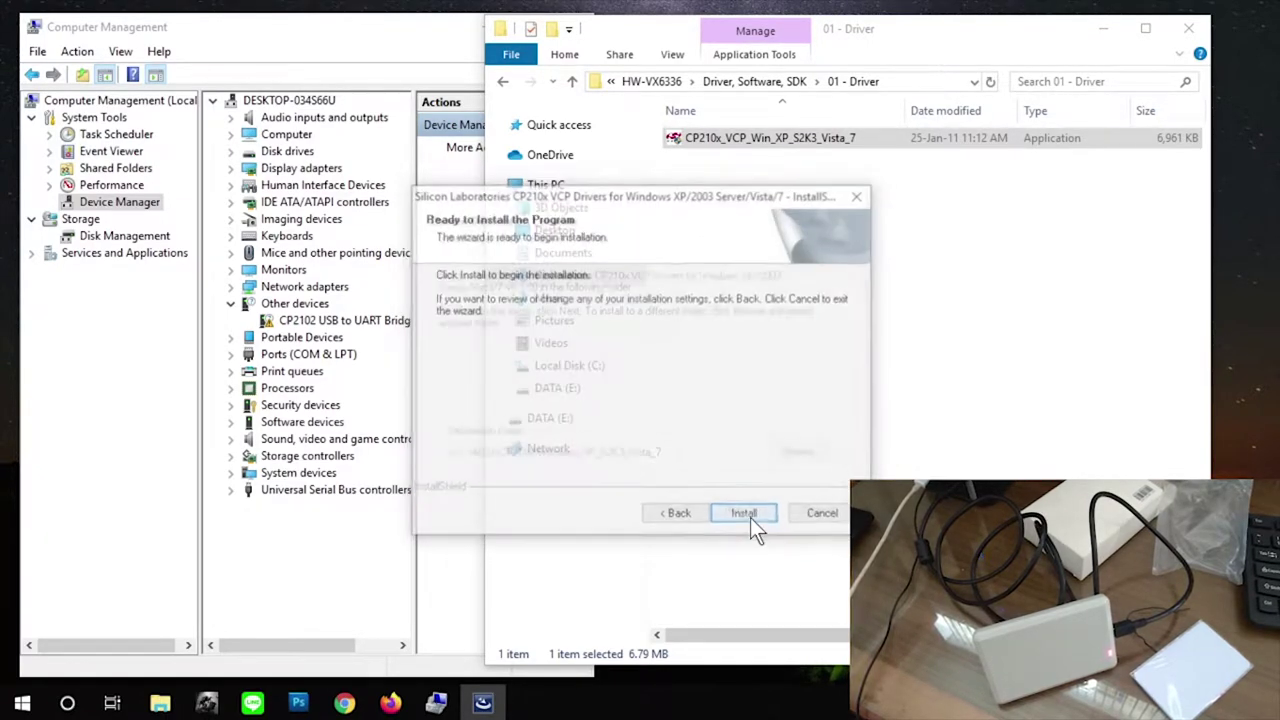
{"action": "left_click", "coordinate": [750, 517]}
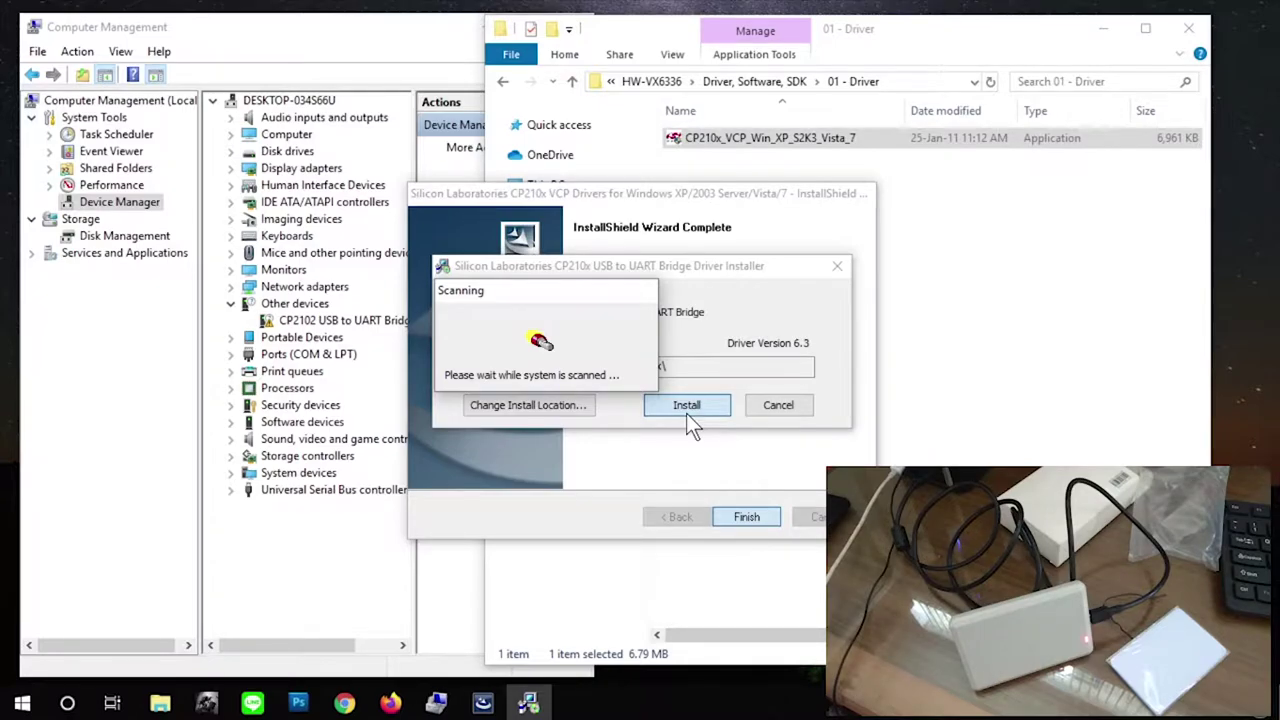
{"action": "left_click", "coordinate": [687, 406]}
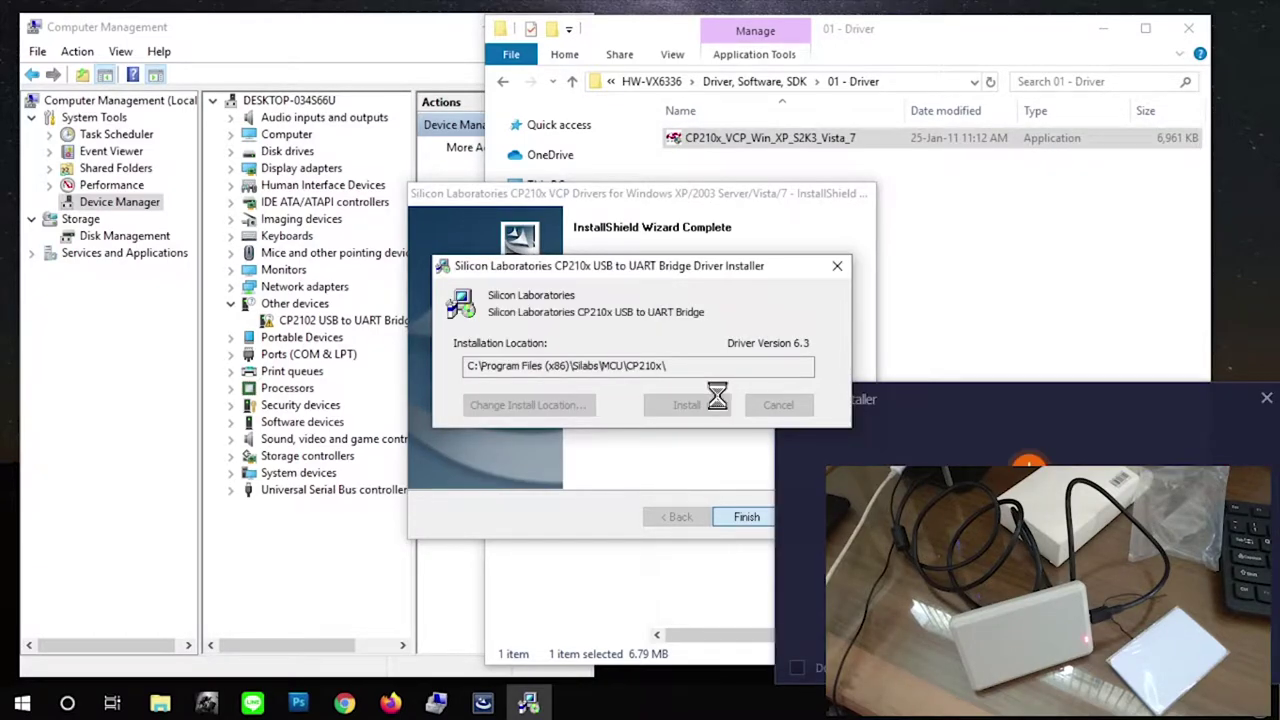
{"action": "left_click", "coordinate": [1266, 397]}
Expand Ports (COM & LPT) in Device Manager and check which COM port the Silicon Labs CP210x bridge uses, widening the window to read it.
{"action": "left_click", "coordinate": [308, 535]}
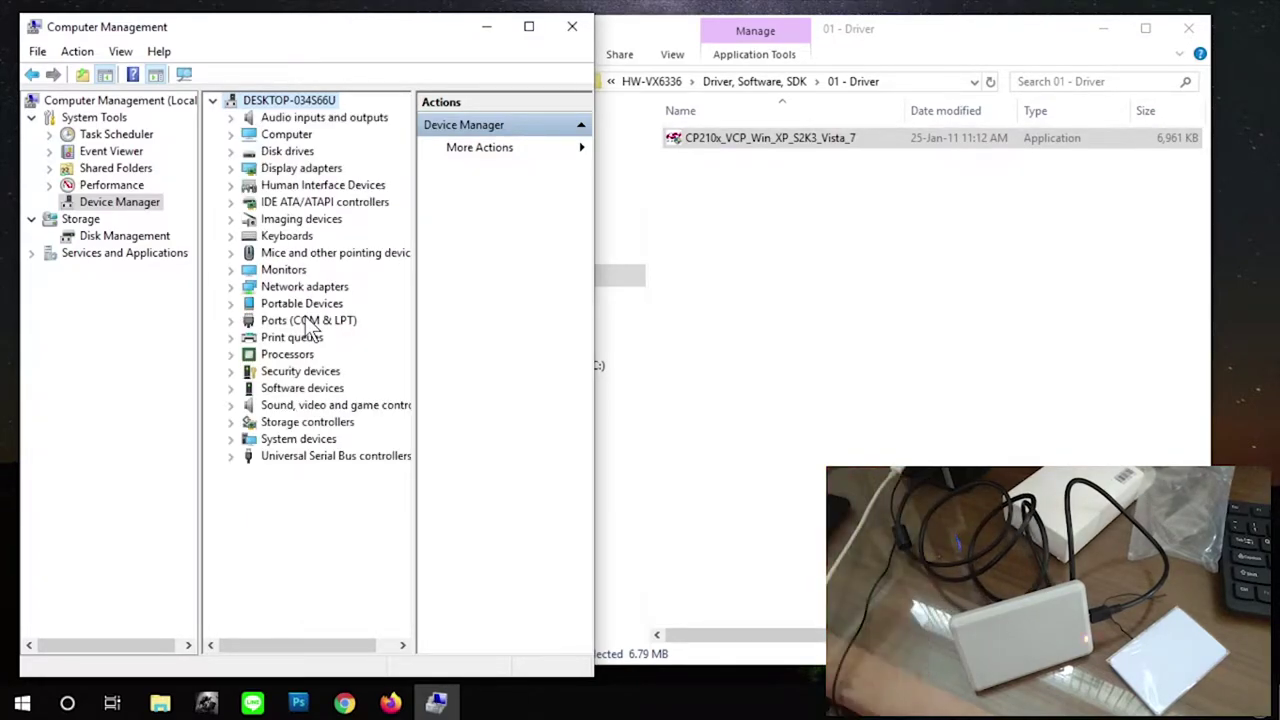
{"action": "left_click", "coordinate": [232, 322]}
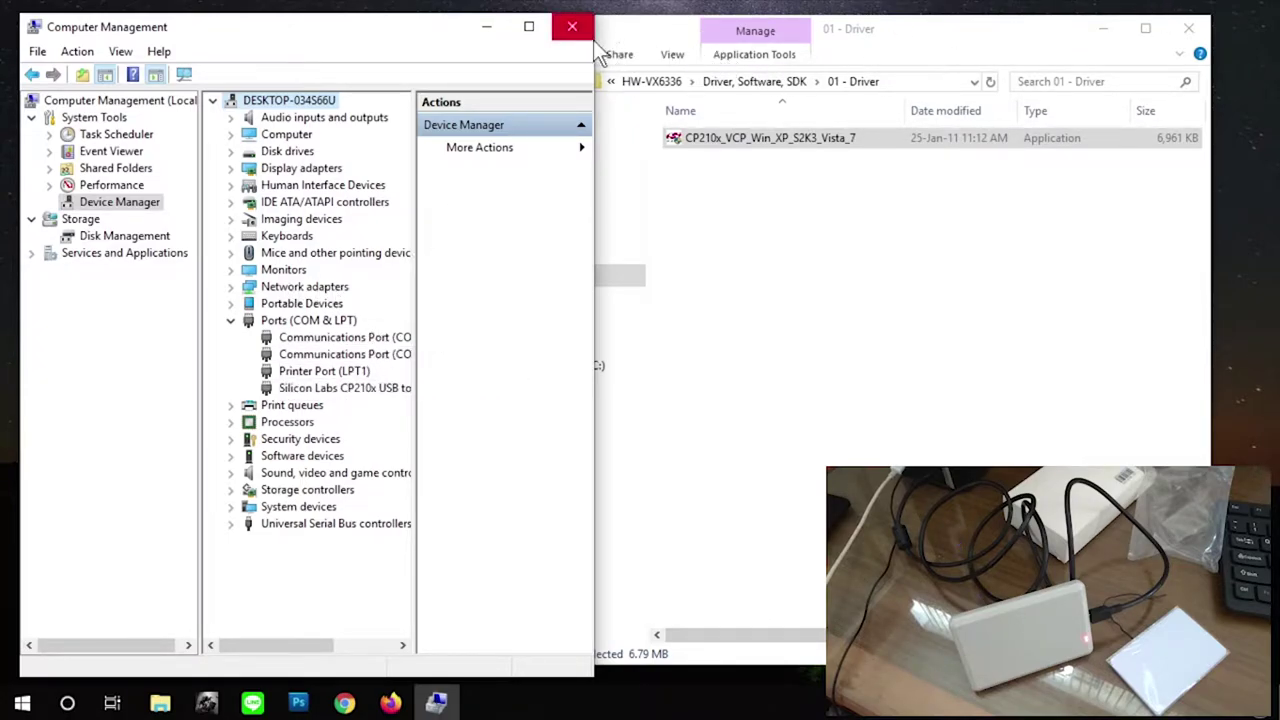
{"action": "left_click_drag", "start_coordinate": [594, 35], "coordinate": [771, 50]}
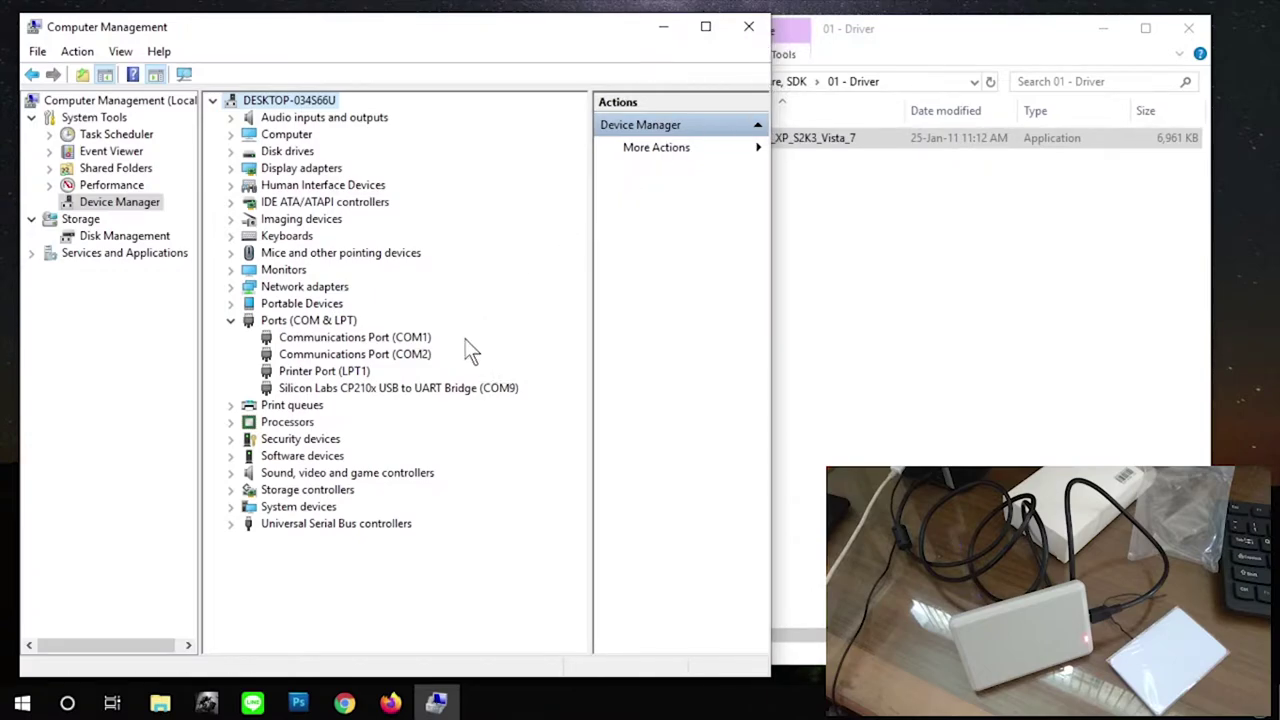
{"action": "left_click", "coordinate": [430, 392]}
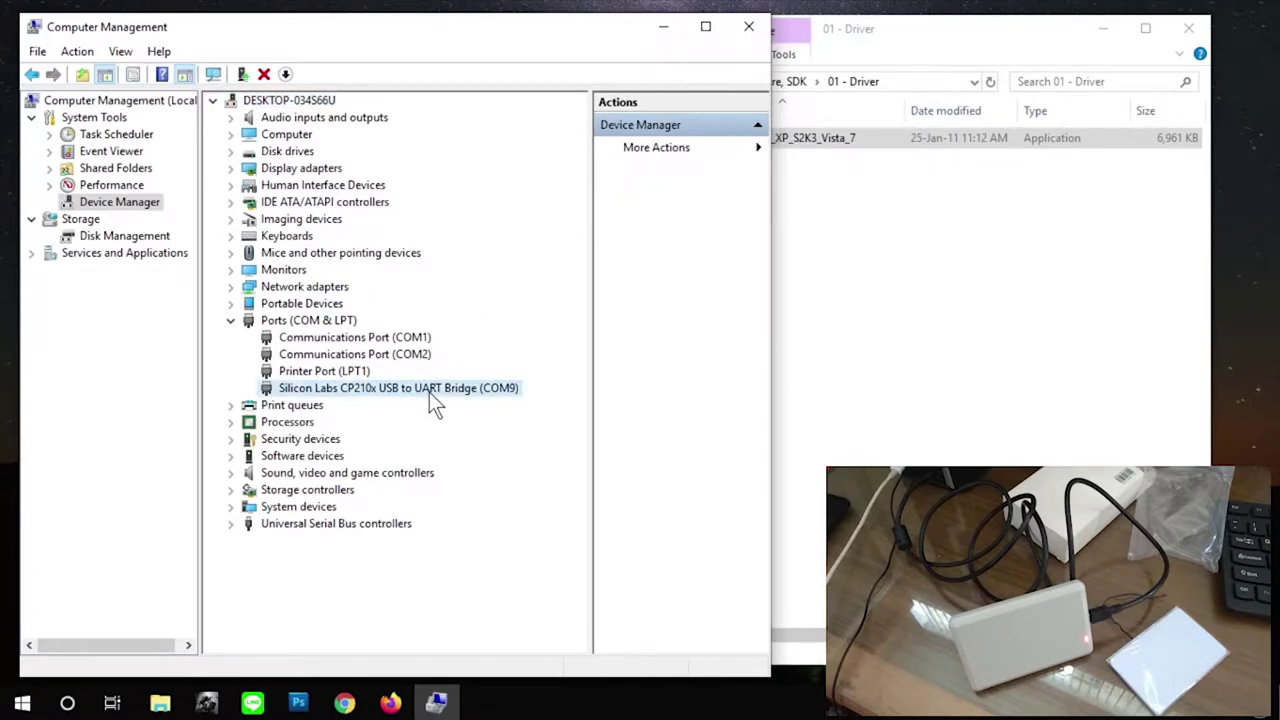
Return to the Driver, Software, SDK folder in File Explorer and open the C# Demo Software VS2017 folder.
{"action": "left_click", "coordinate": [920, 31]}
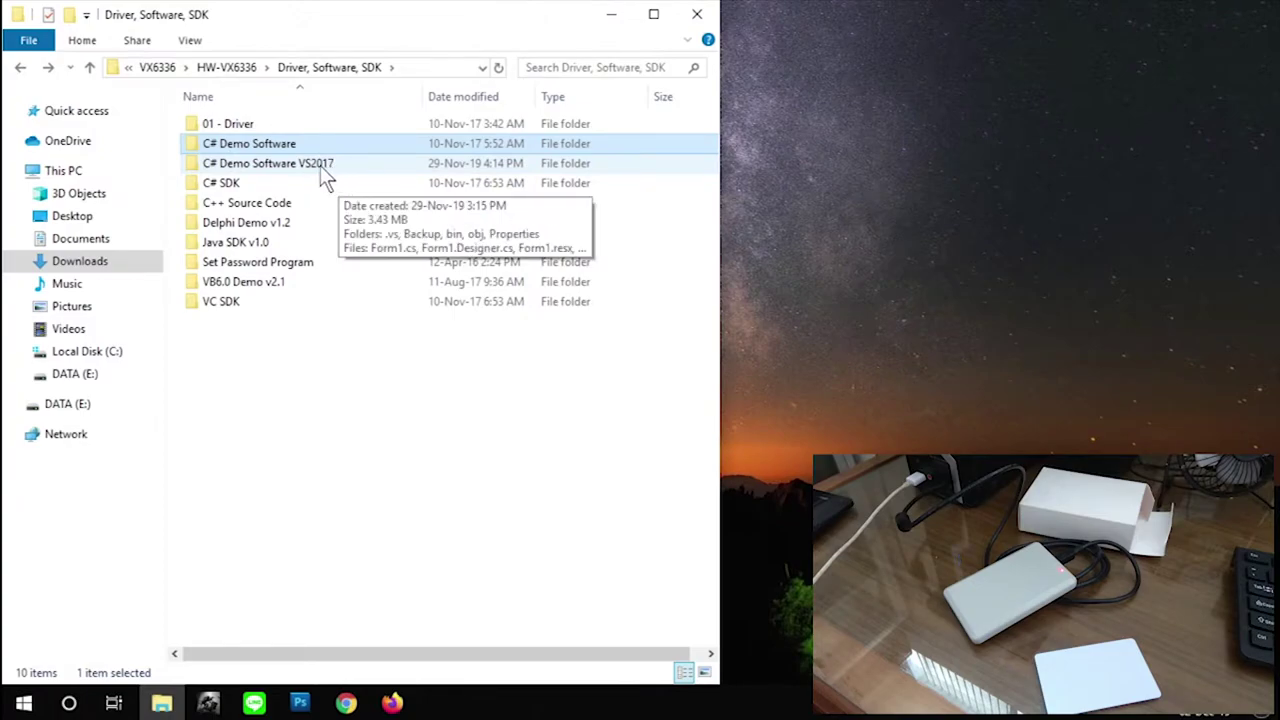
{"action": "left_click", "coordinate": [337, 165]}
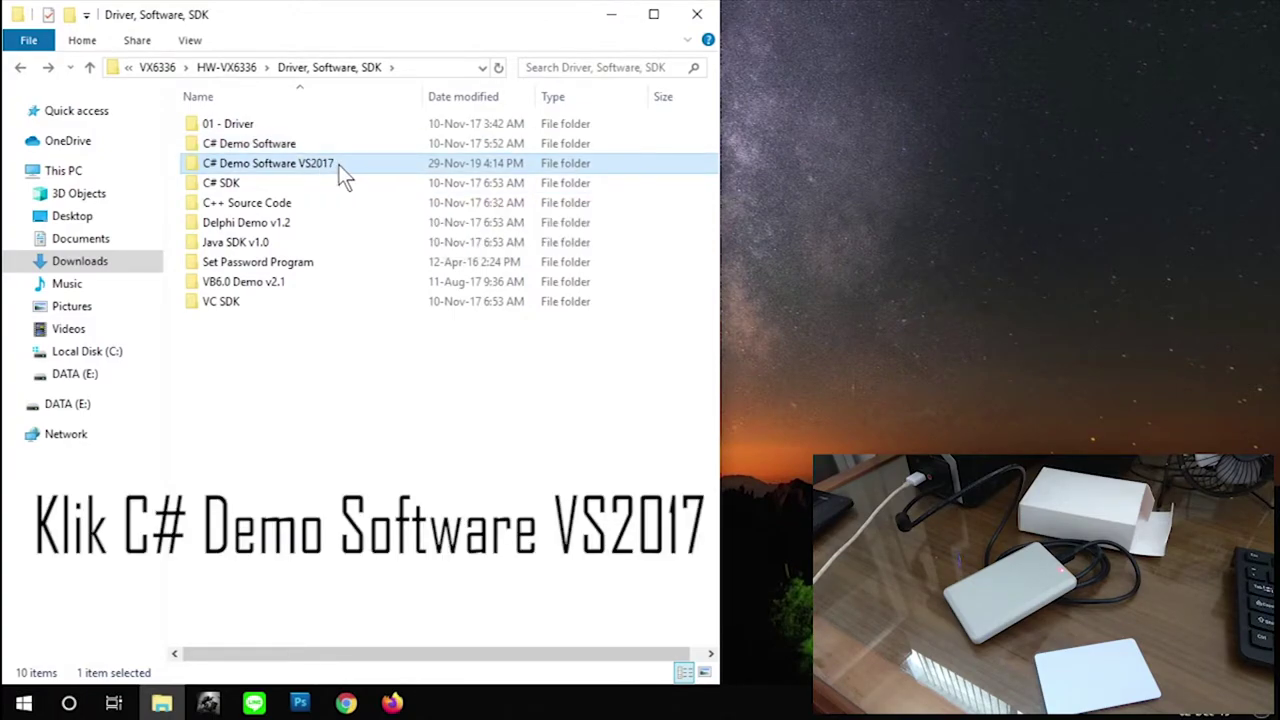
{"action": "double_click", "coordinate": [338, 164]}
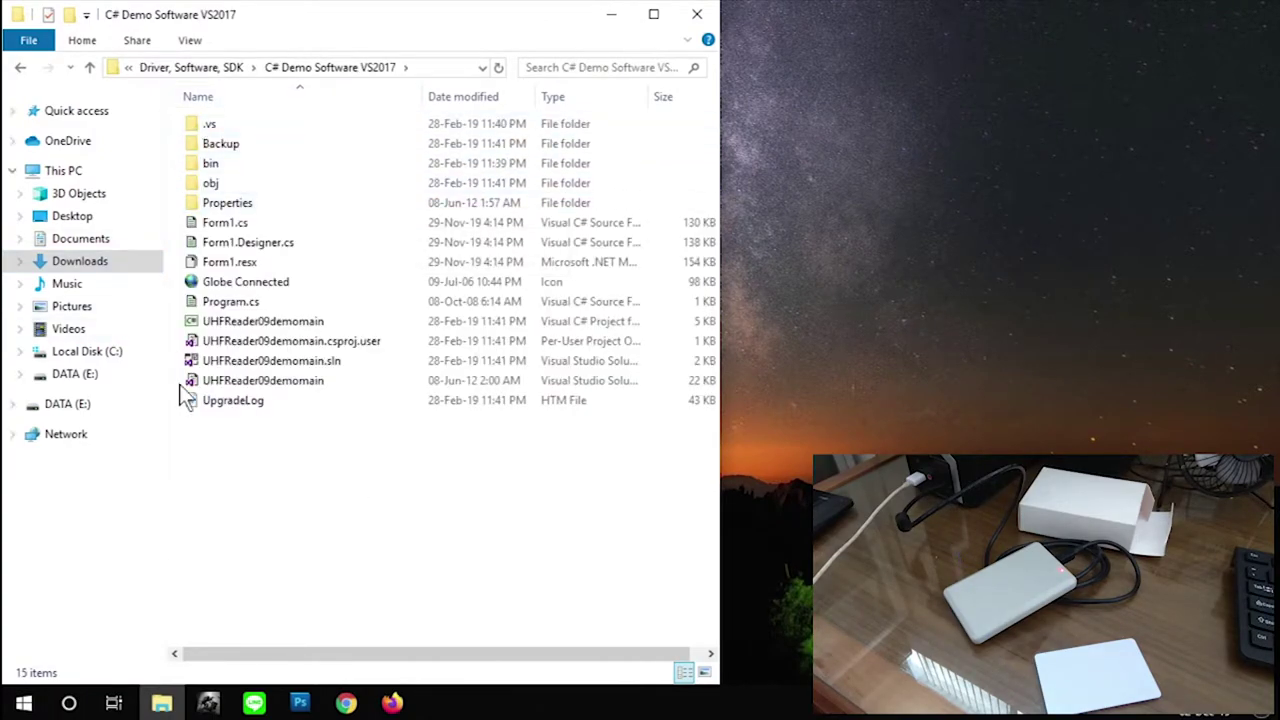
{"action": "left_click", "coordinate": [295, 368]}
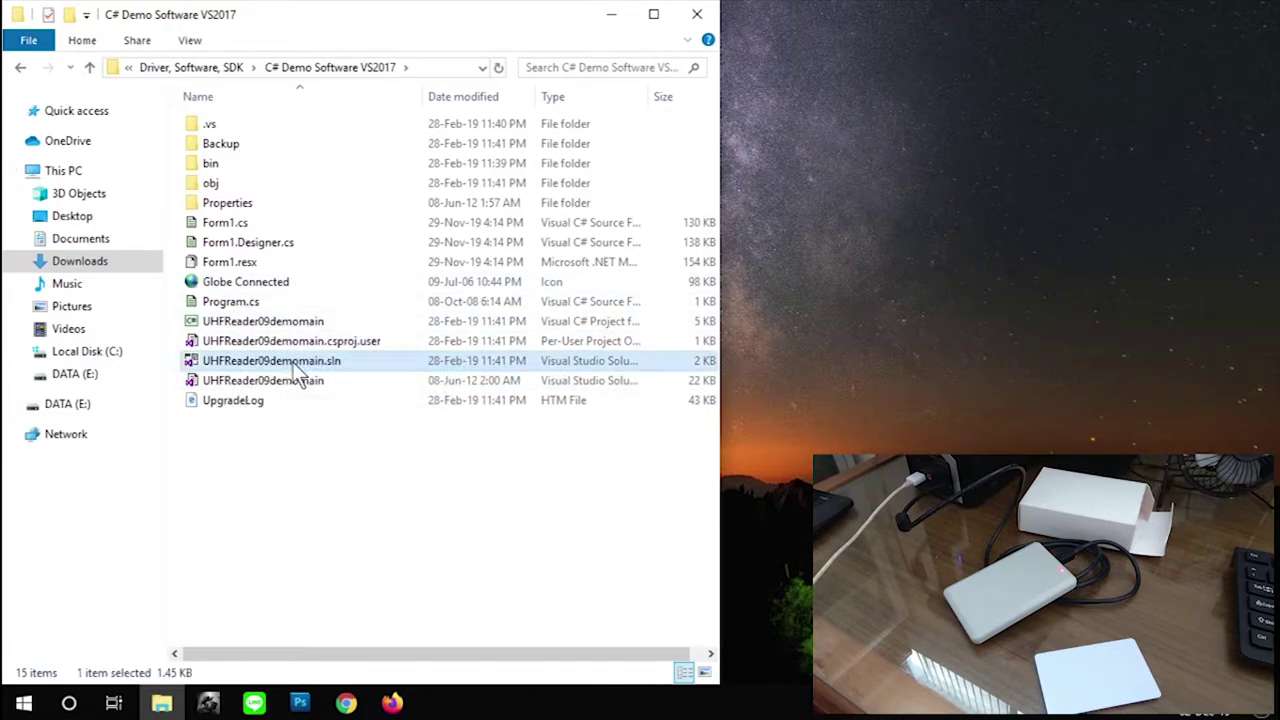
Go to the bin\x86\Debug folder, launch the UHFReader09demomain application, and reposition its window.
{"action": "double_click", "coordinate": [293, 164]}
{"action": "double_click", "coordinate": [291, 126]}
{"action": "double_click", "coordinate": [291, 126]}
{"action": "left_click", "coordinate": [291, 163]}
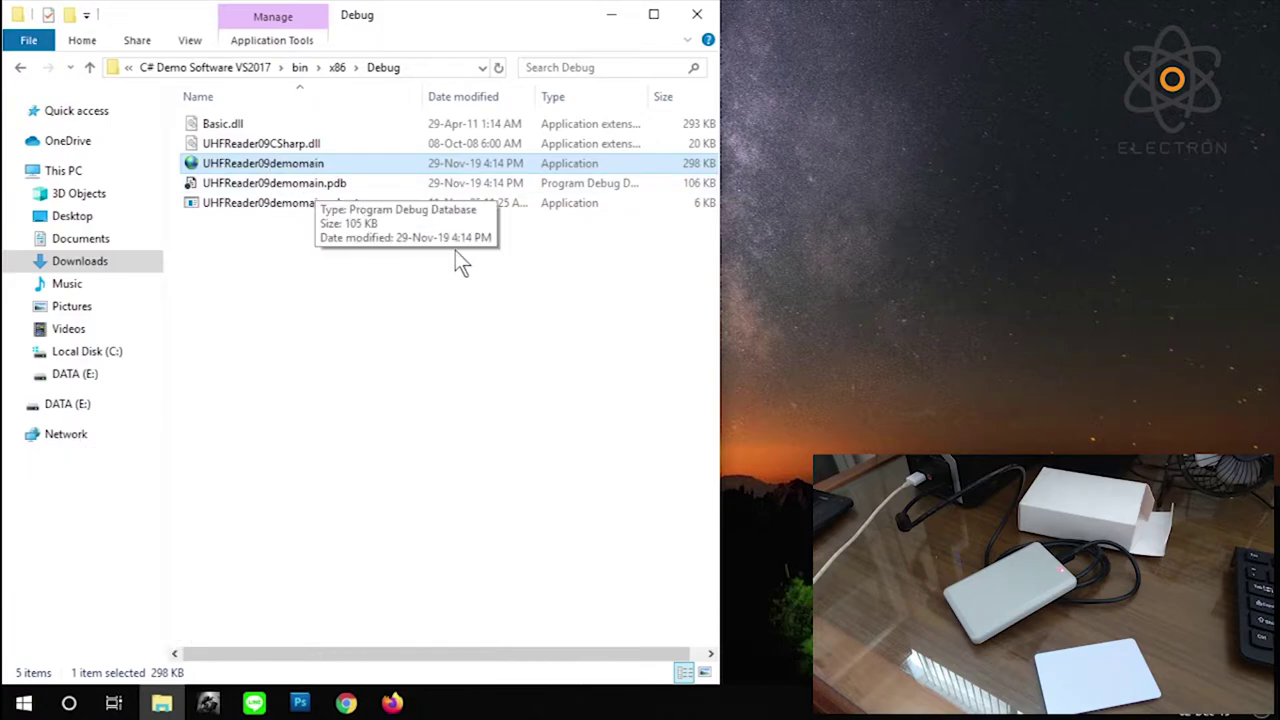
{"action": "left_click_drag", "start_coordinate": [382, 81], "coordinate": [609, 82]}
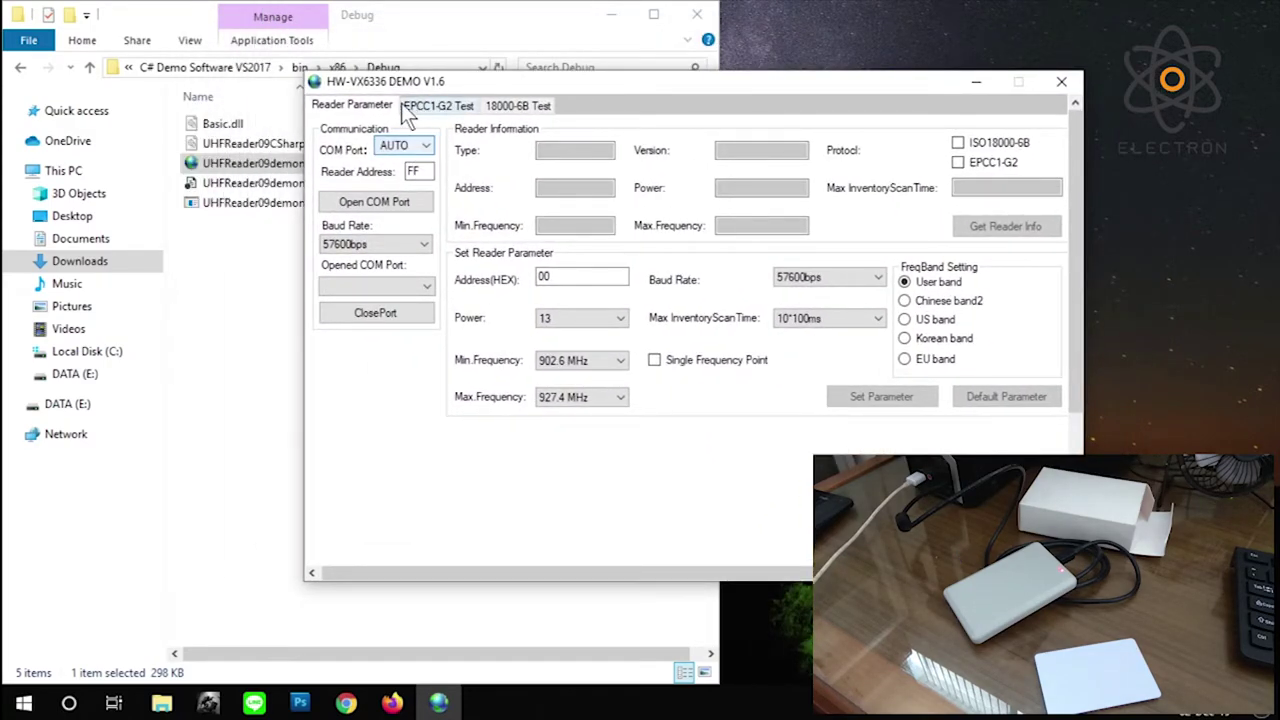
Set the reader's COM port to AUTO and open the COM port connection at 57600bps.
{"action": "left_click", "coordinate": [414, 148]}
{"action": "left_click", "coordinate": [414, 160]}
{"action": "left_click", "coordinate": [410, 146]}
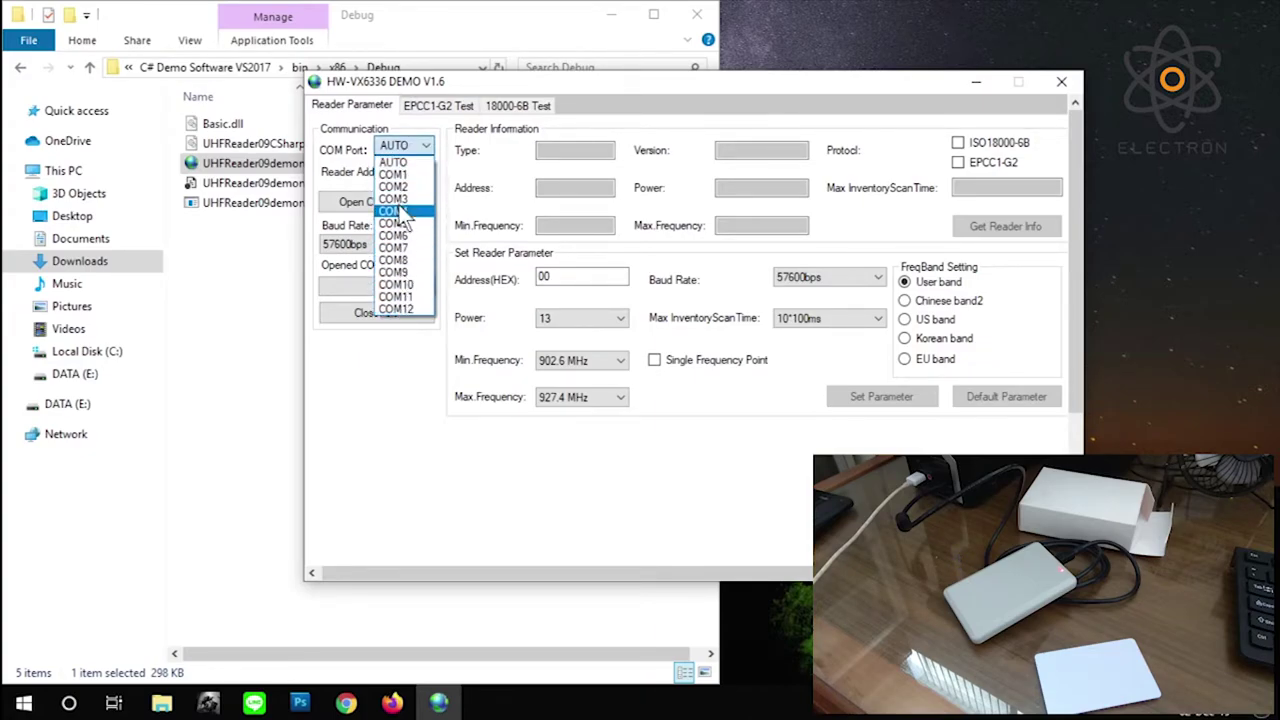
{"action": "left_click", "coordinate": [414, 162]}
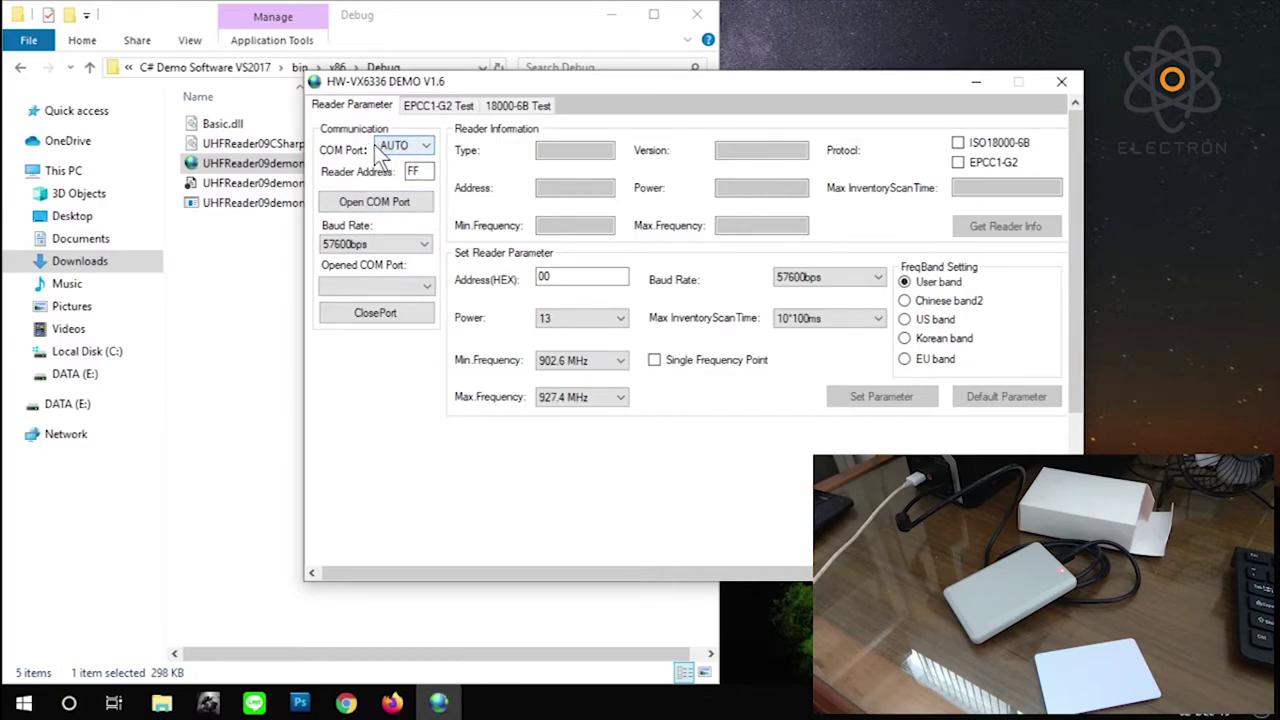
{"action": "left_click", "coordinate": [396, 206]}
{"action": "left_click", "coordinate": [397, 204]}
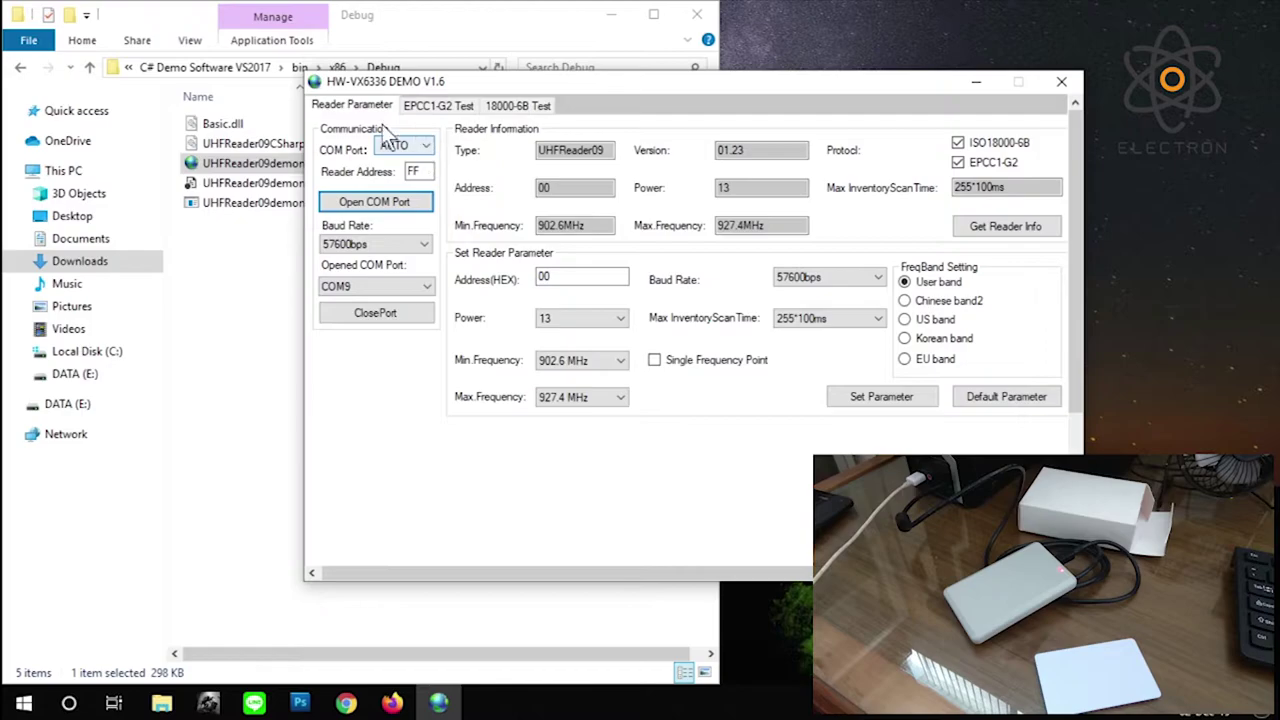
Check which COM port the Silicon Labs CP210x bridge uses under Ports (COM & LPT) in Device Manager, and close Computer Management.
{"action": "right_click", "coordinate": [72, 174]}
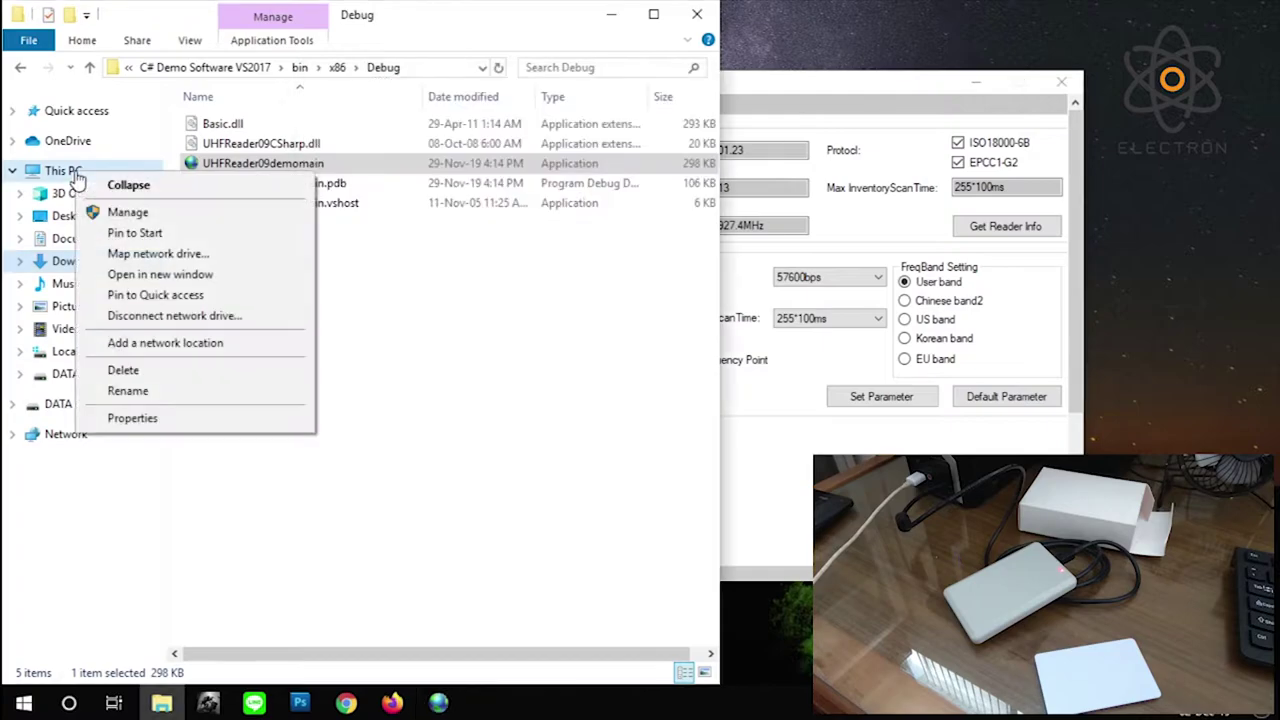
{"action": "left_click", "coordinate": [143, 215]}
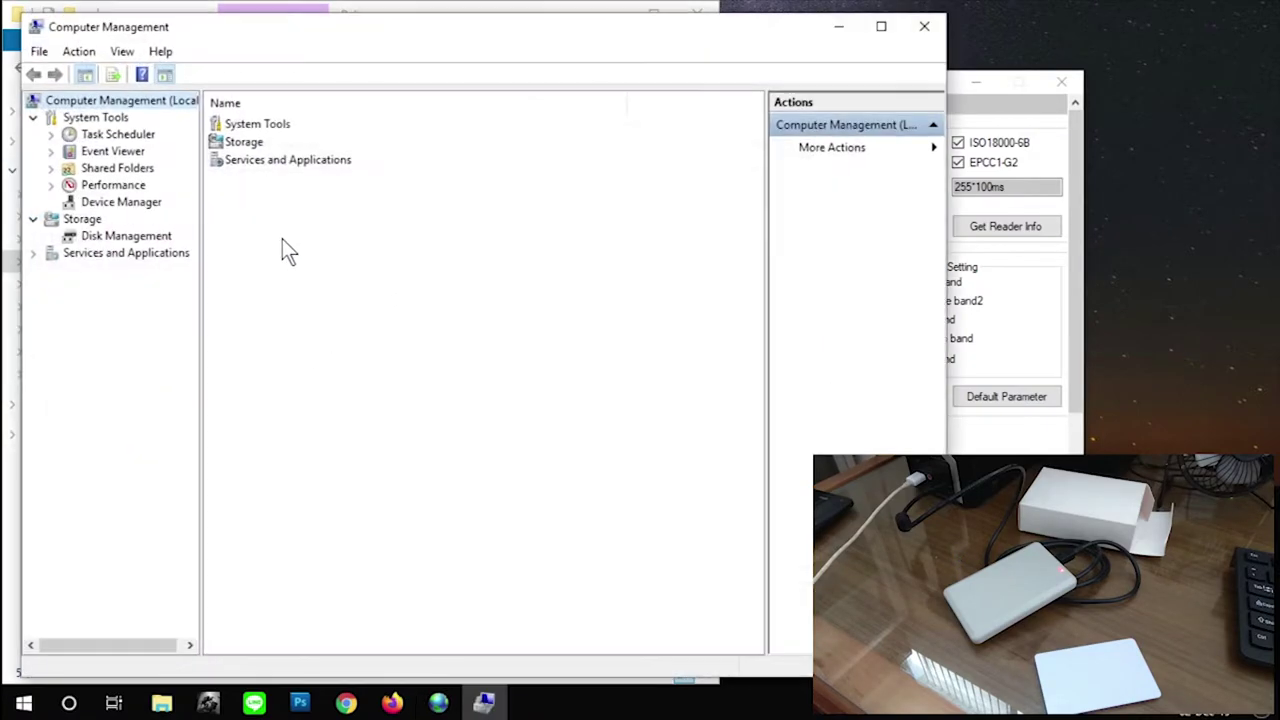
{"action": "left_click", "coordinate": [140, 202]}
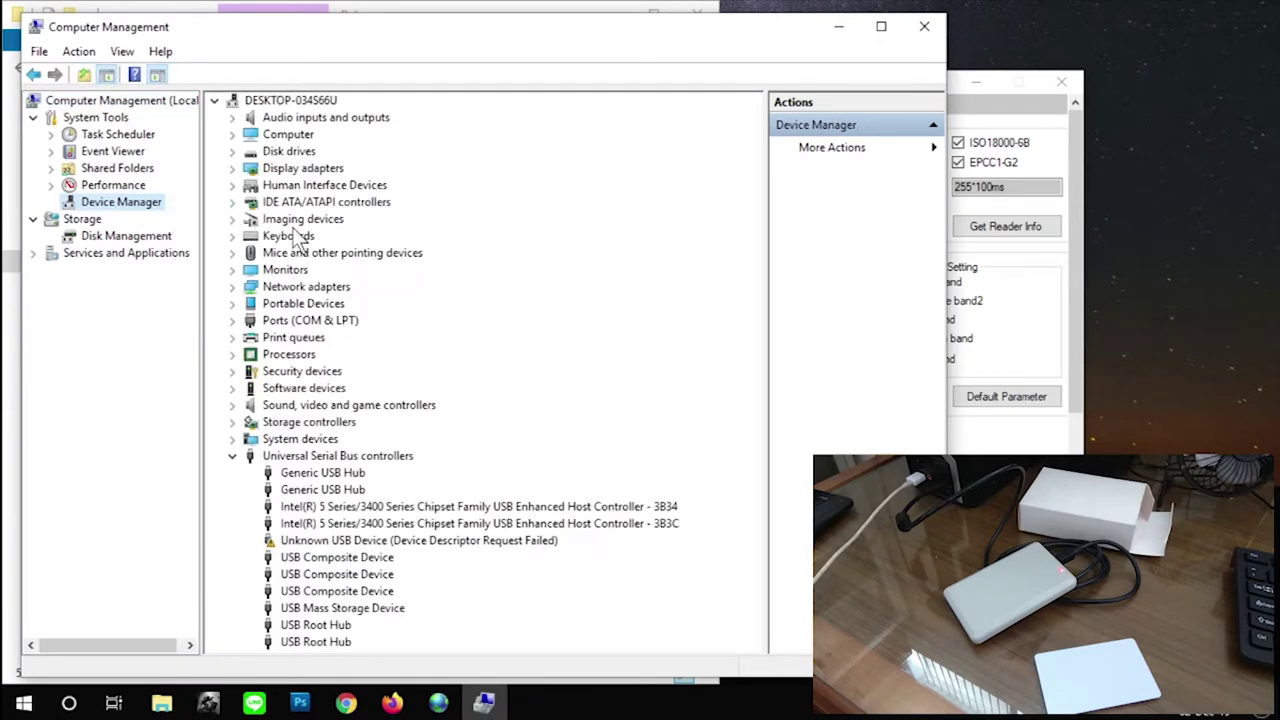
{"action": "left_click", "coordinate": [232, 320]}
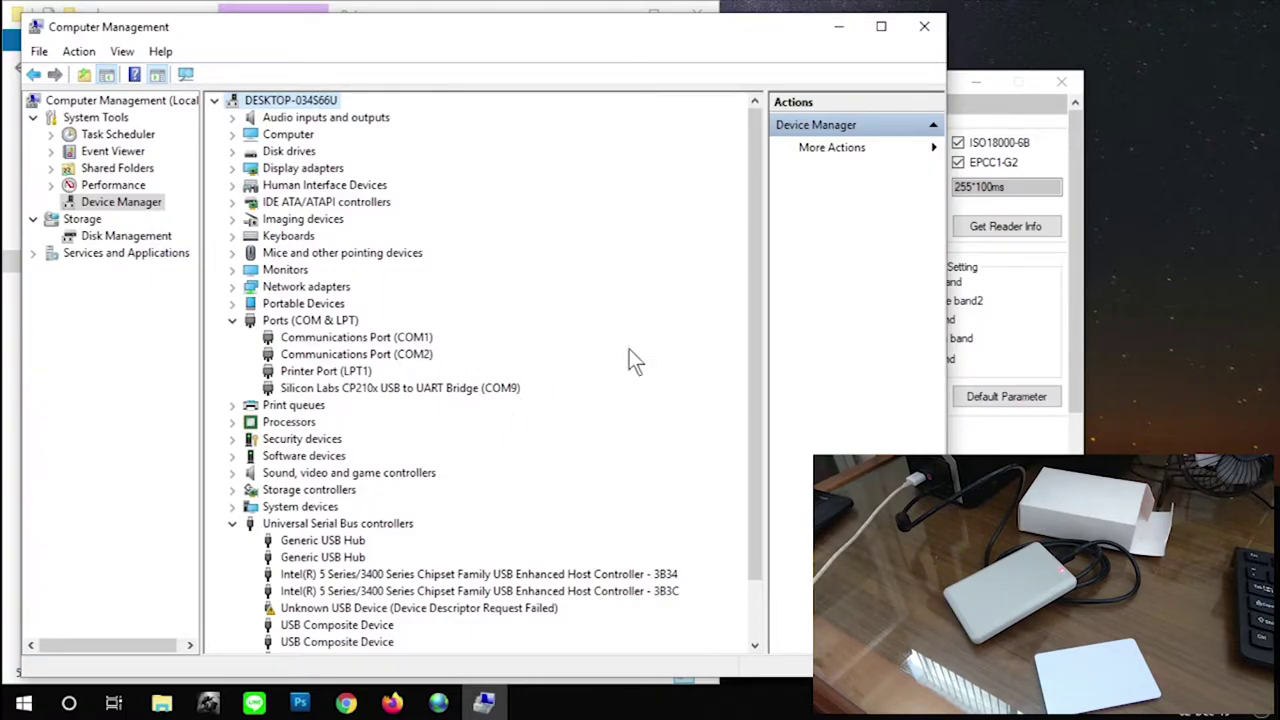
{"action": "left_click", "coordinate": [923, 27]}
{"action": "left_click", "coordinate": [819, 80]}
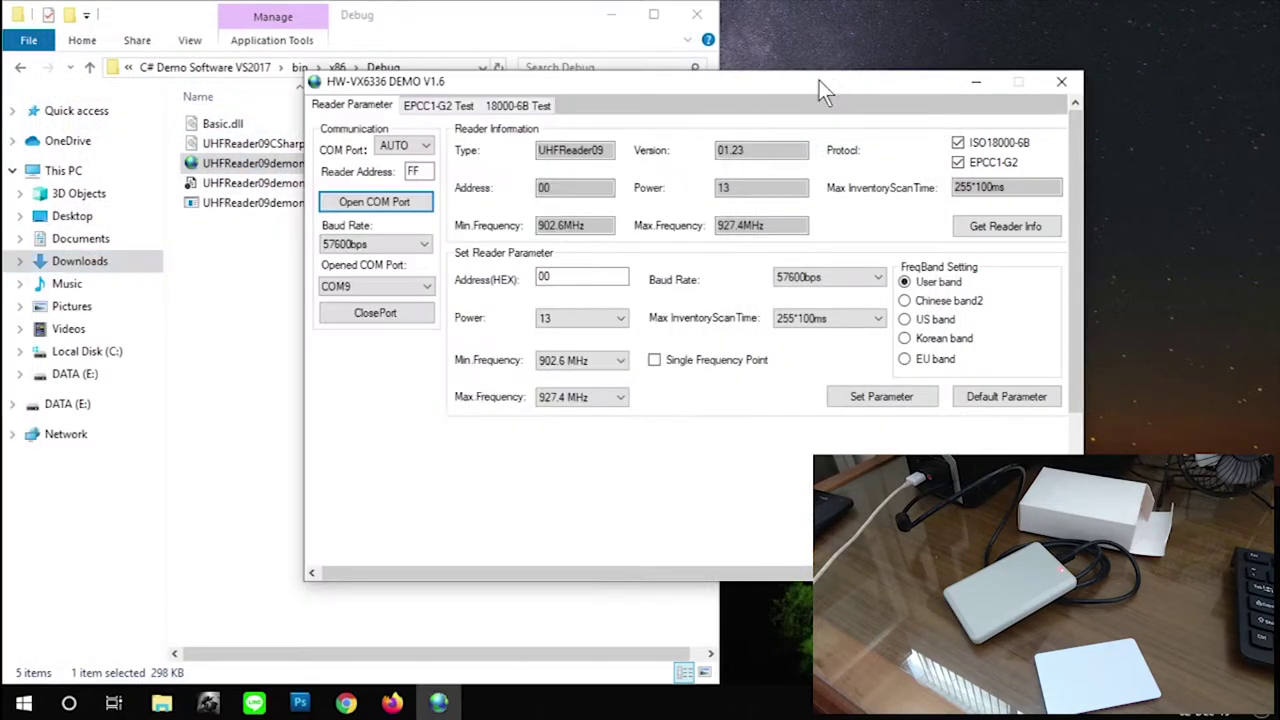
Set the reader's hexadecimal address to 01 and apply the parameter to the reader.
{"action": "left_click_drag", "start_coordinate": [800, 87], "coordinate": [772, 61]}
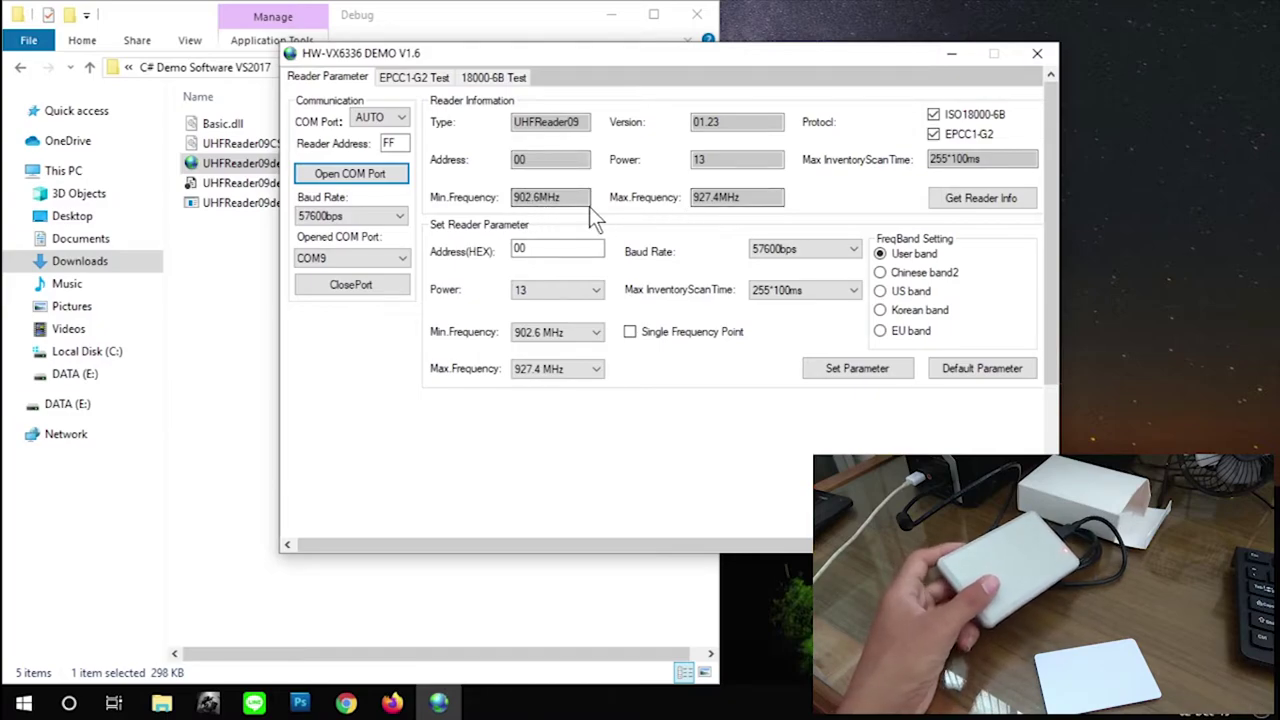
{"action": "left_click", "coordinate": [716, 162]}
{"action": "left_click", "coordinate": [728, 122]}
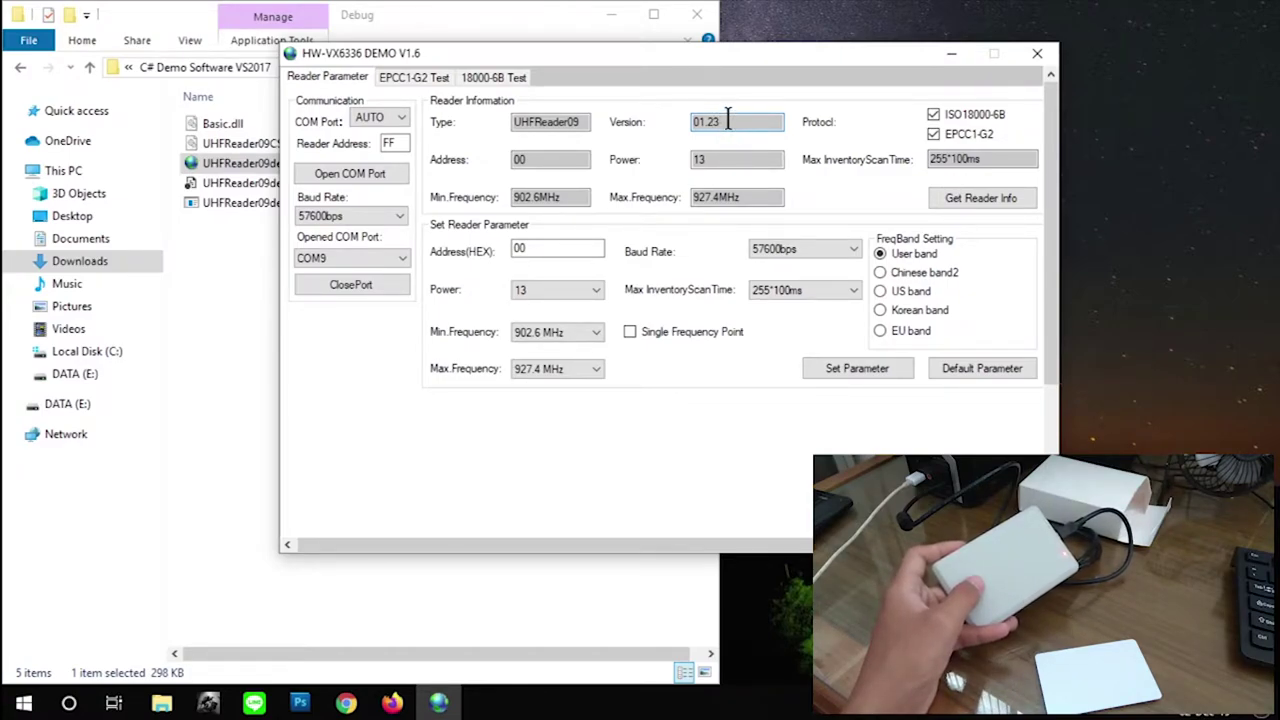
{"action": "left_click", "coordinate": [543, 251]}
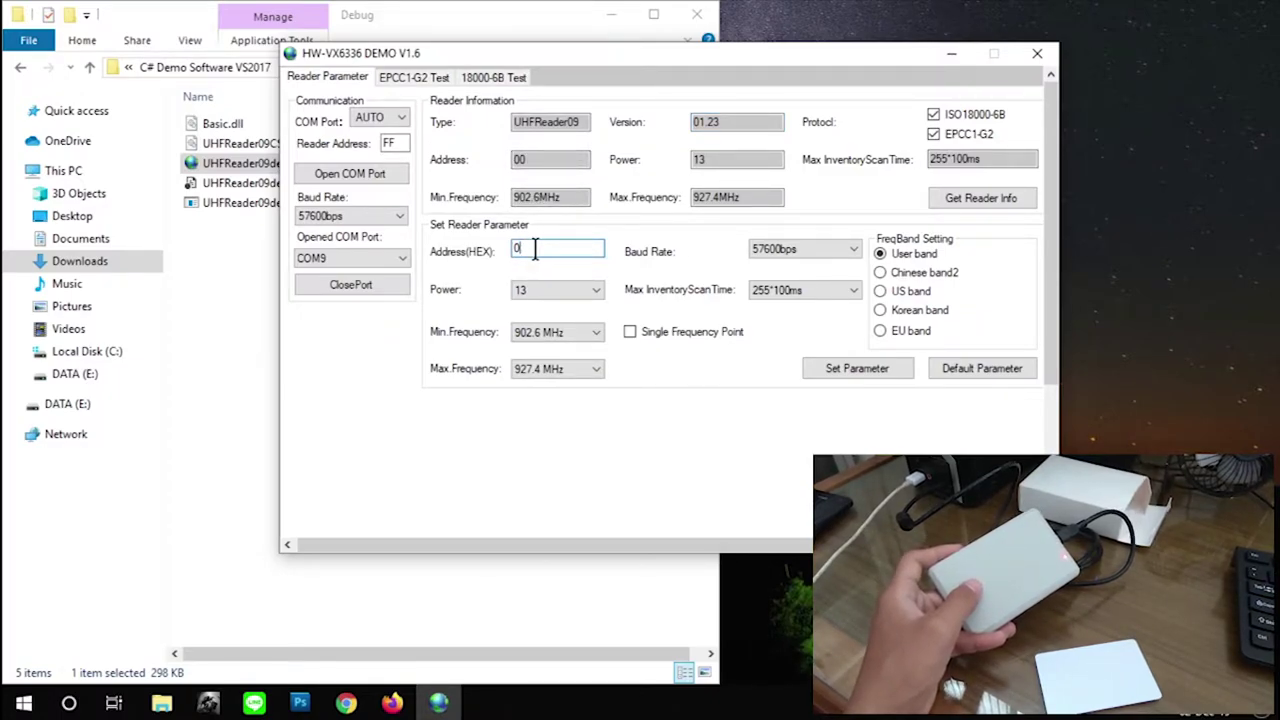
{"action": "left_click", "coordinate": [823, 362]}
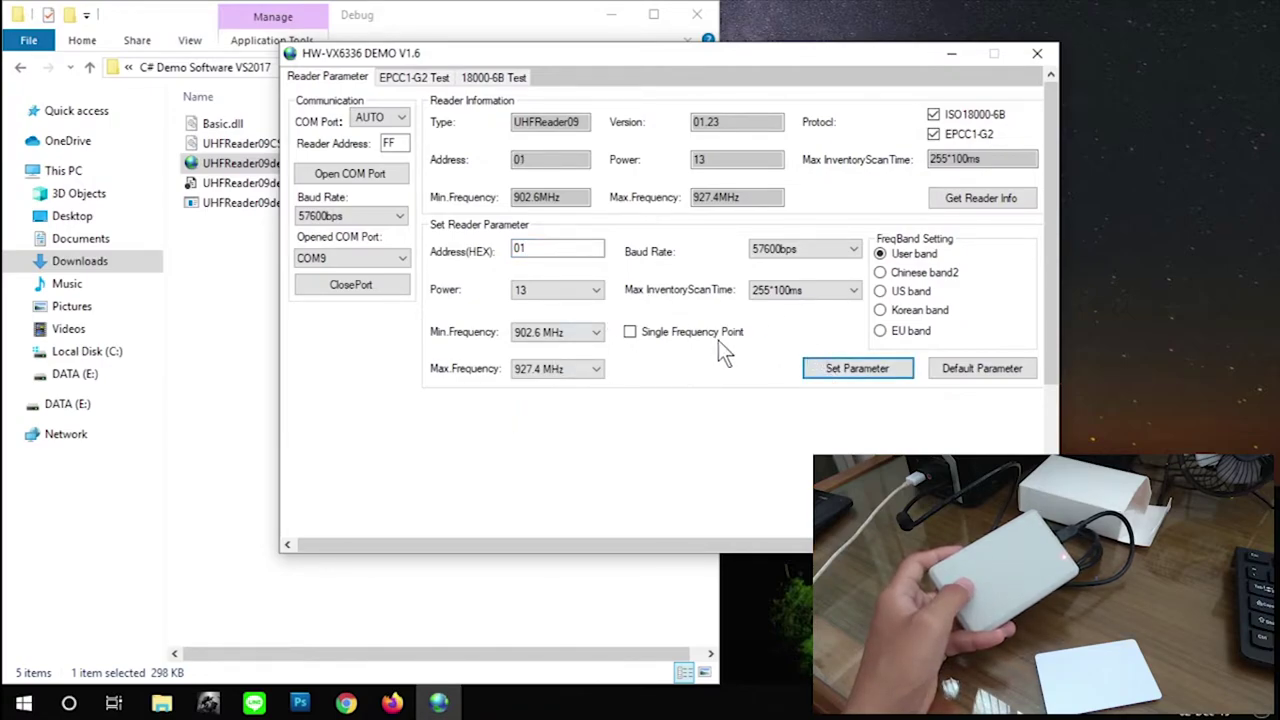
Examine the available Power, Min.Frequency and Baud Rate options for the reader, keeping 13, 902.6 MHz and 57600bps selected.
{"action": "left_click", "coordinate": [552, 291]}
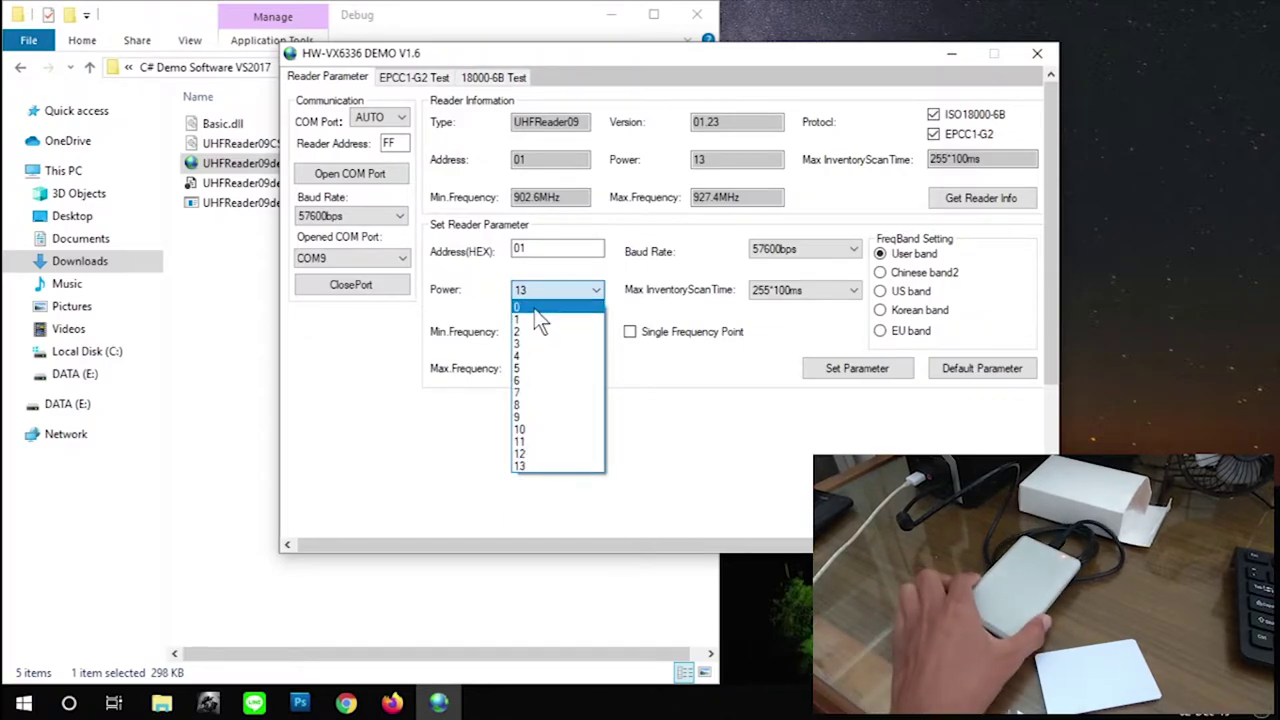
{"action": "left_click", "coordinate": [456, 420]}
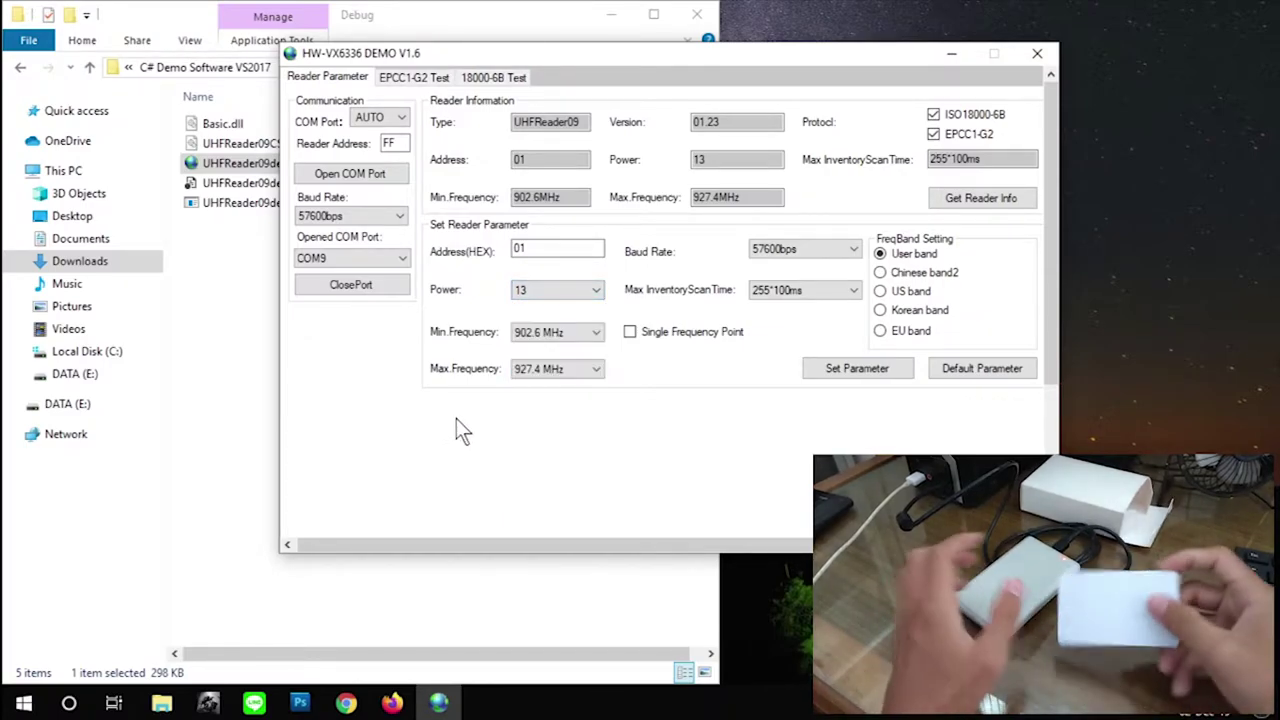
{"action": "left_click", "coordinate": [557, 292]}
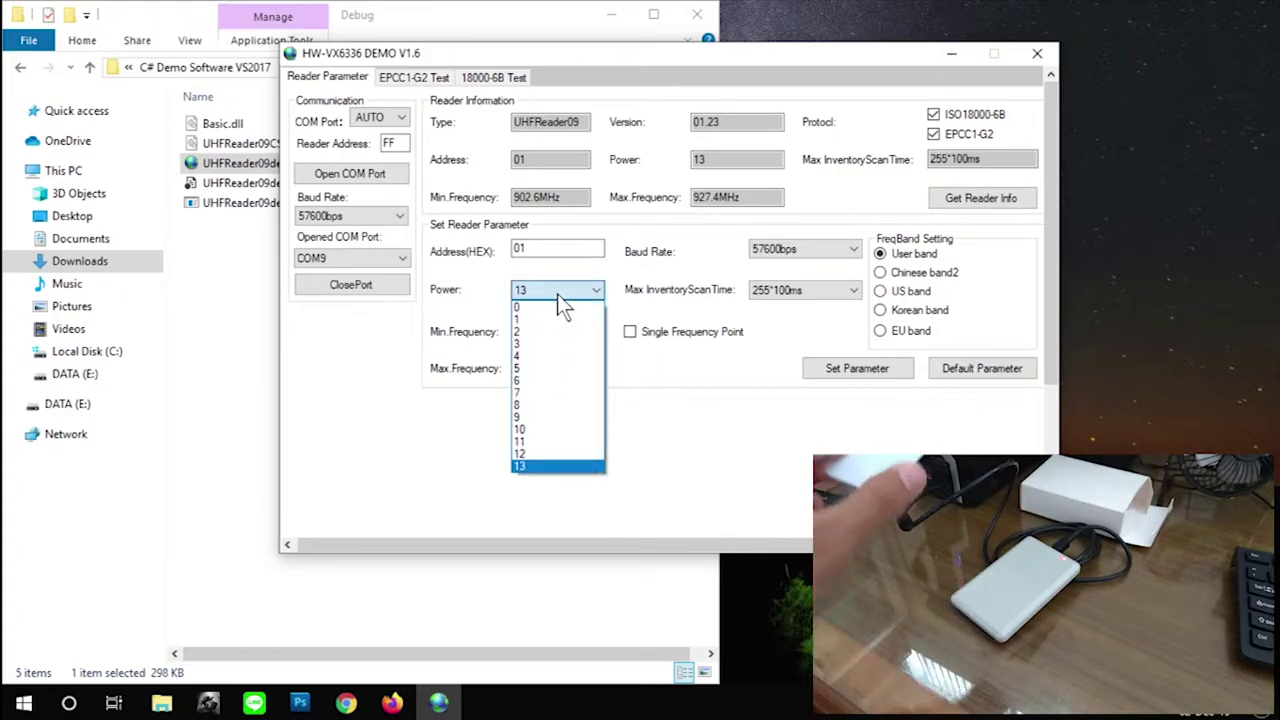
{"action": "left_click", "coordinate": [540, 464]}
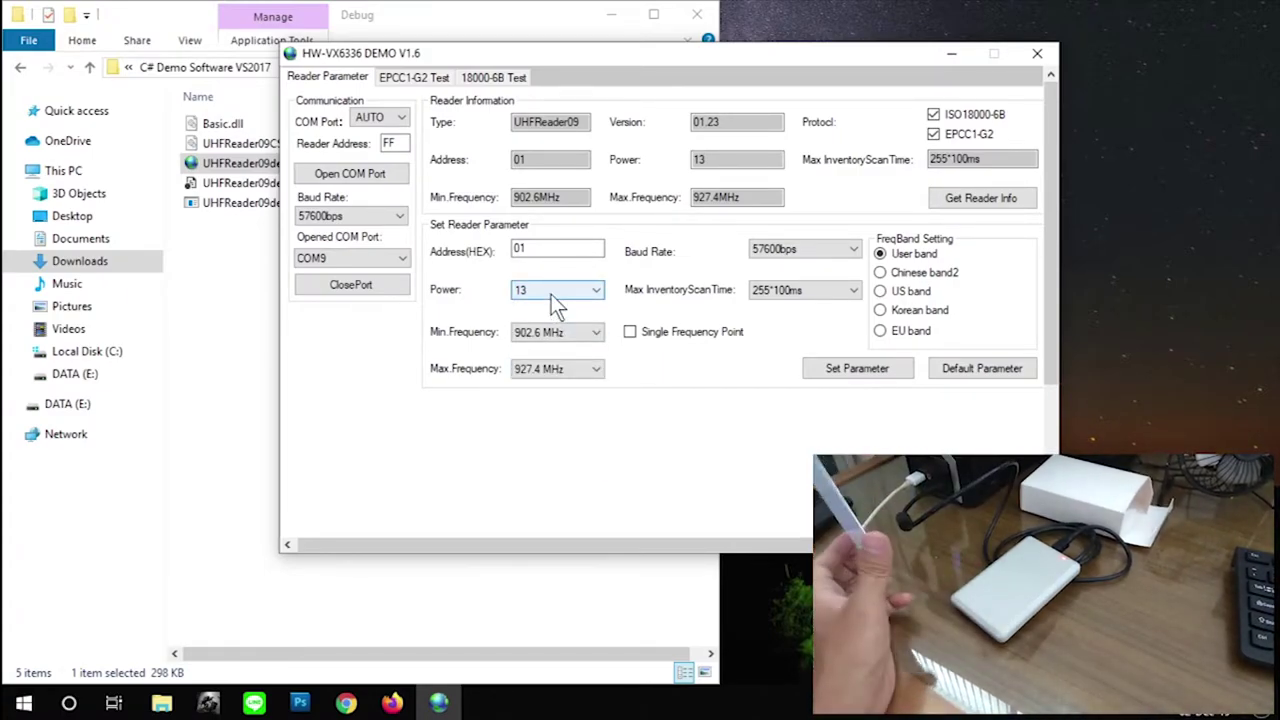
{"action": "left_click", "coordinate": [570, 335]}
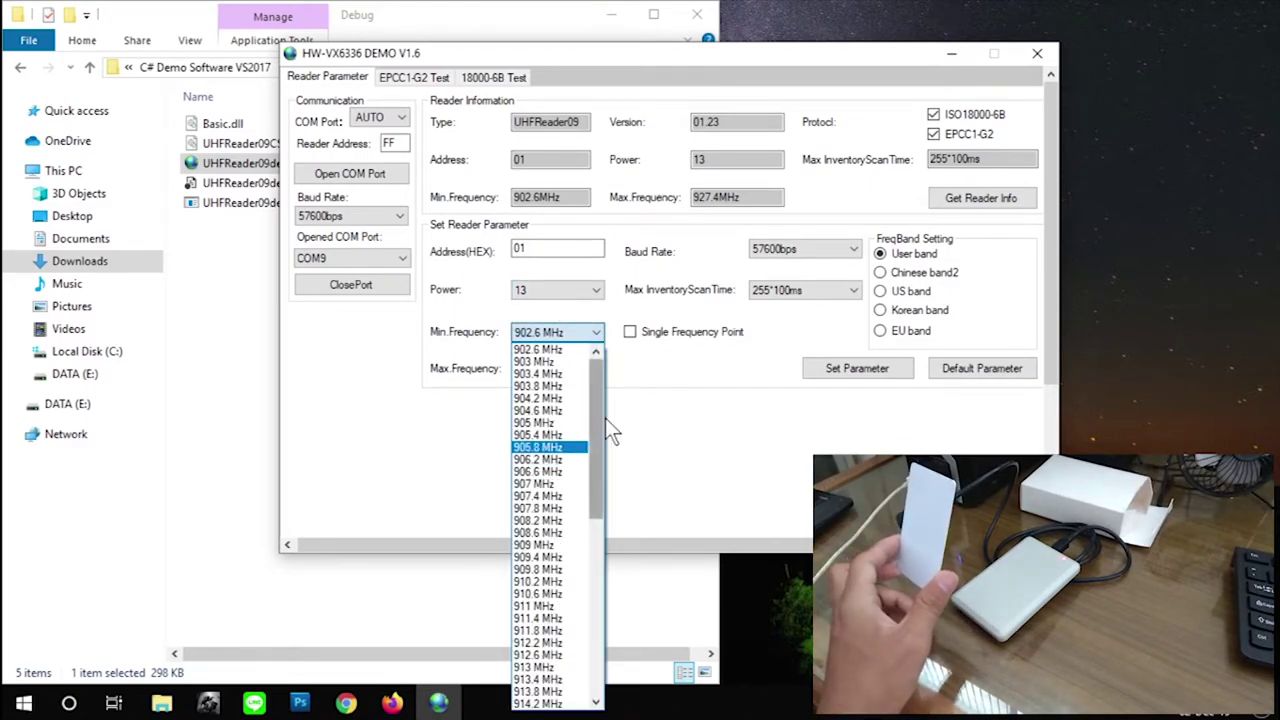
{"action": "left_click_drag", "start_coordinate": [597, 390], "coordinate": [677, 412]}
{"action": "left_click", "coordinate": [677, 412]}
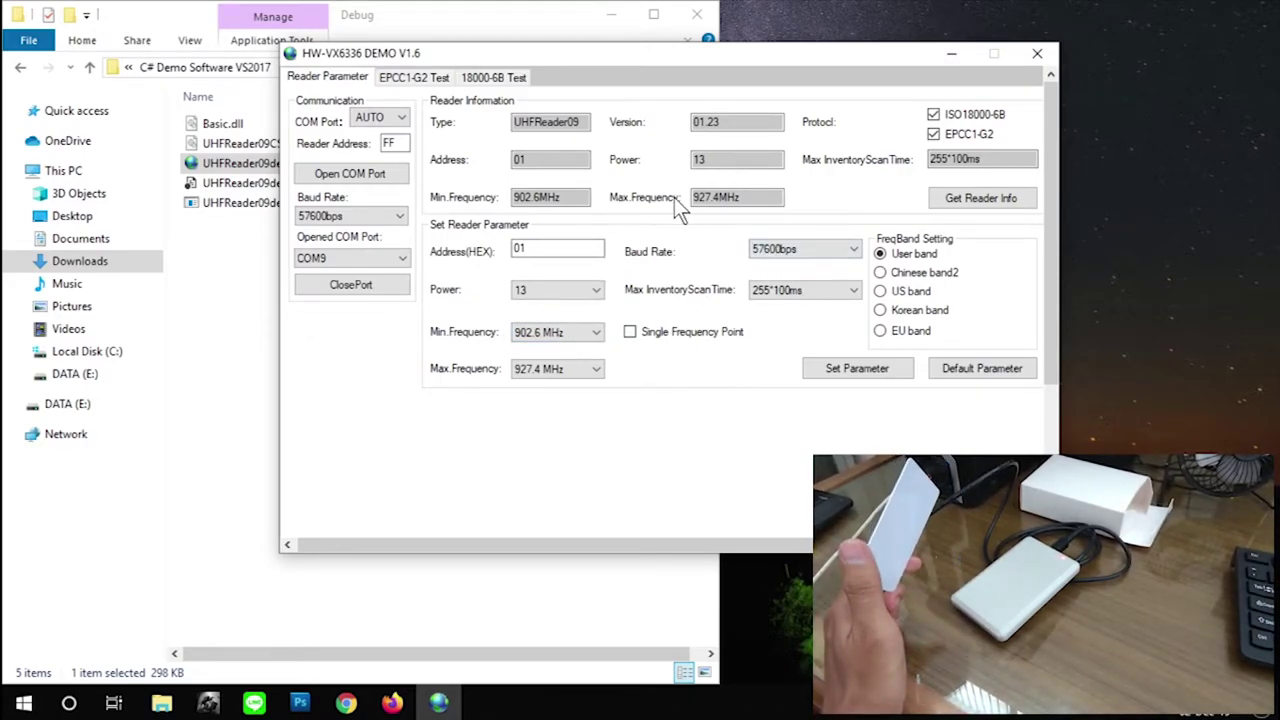
{"action": "left_click", "coordinate": [795, 250]}
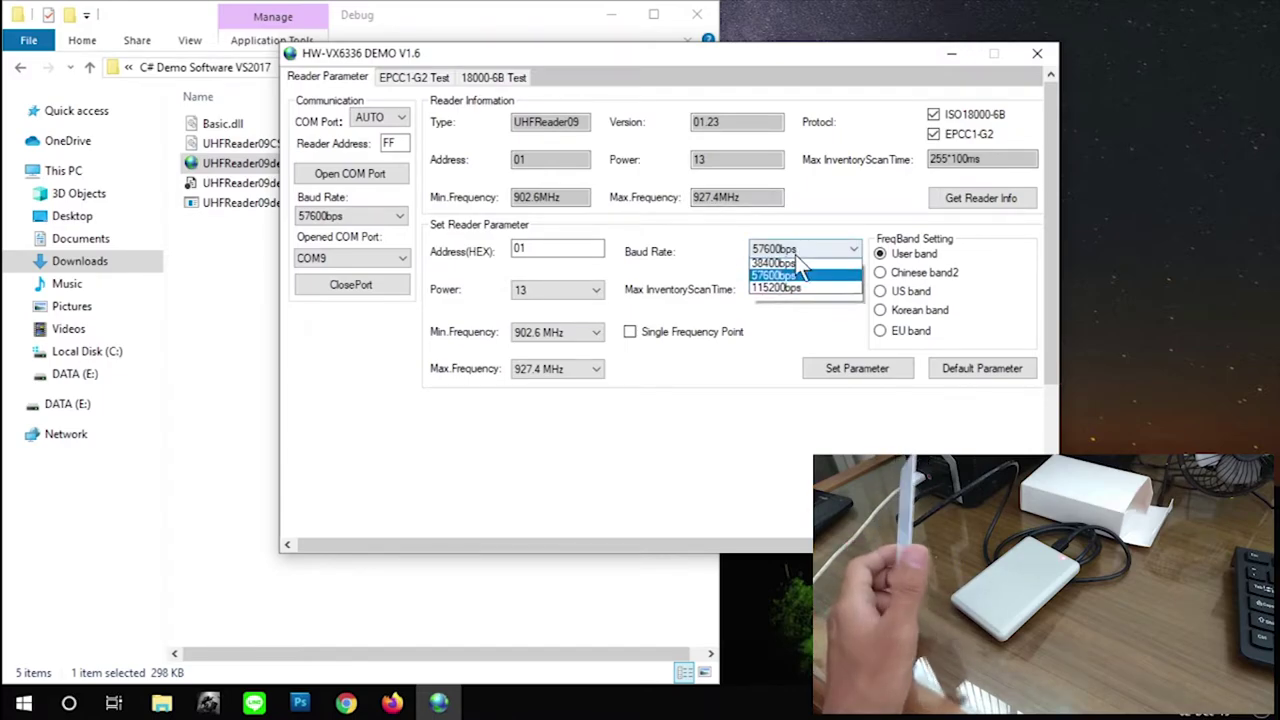
{"action": "left_click", "coordinate": [797, 252]}
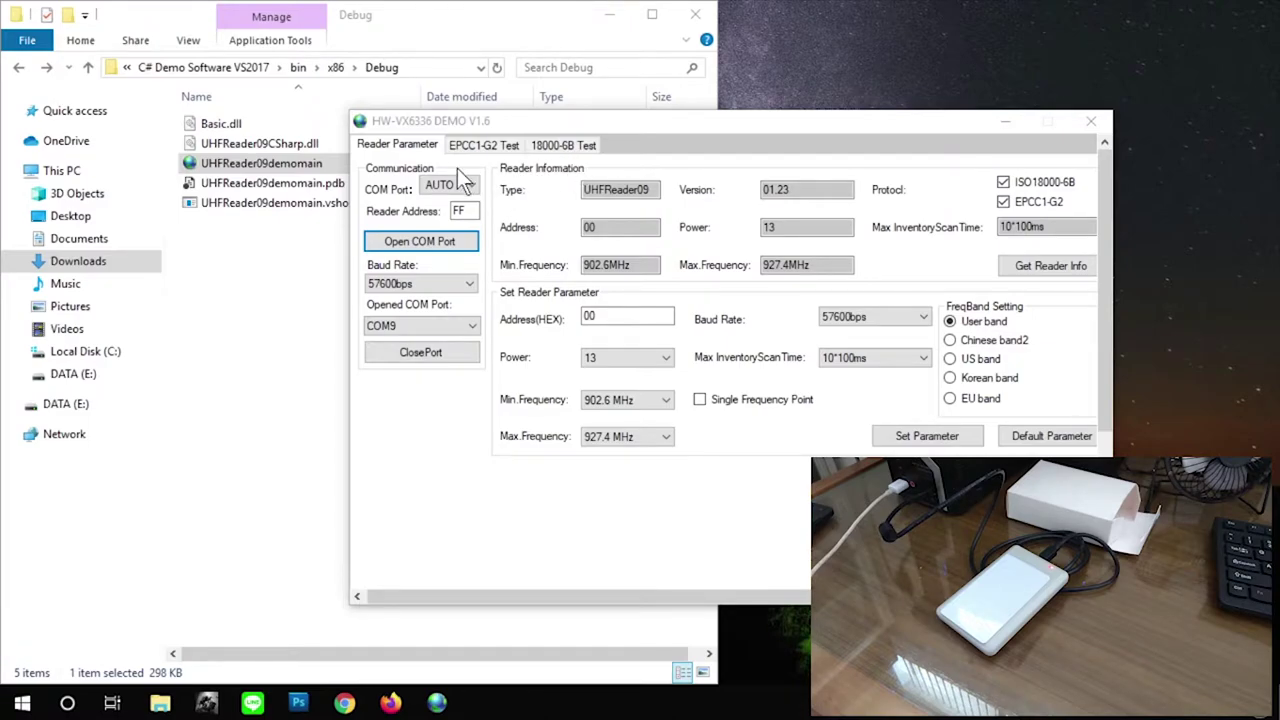
Open the EPCC1-G2 Test page with a data length of 4 and a Read Interval of 50ms.
{"action": "left_click", "coordinate": [489, 147]}
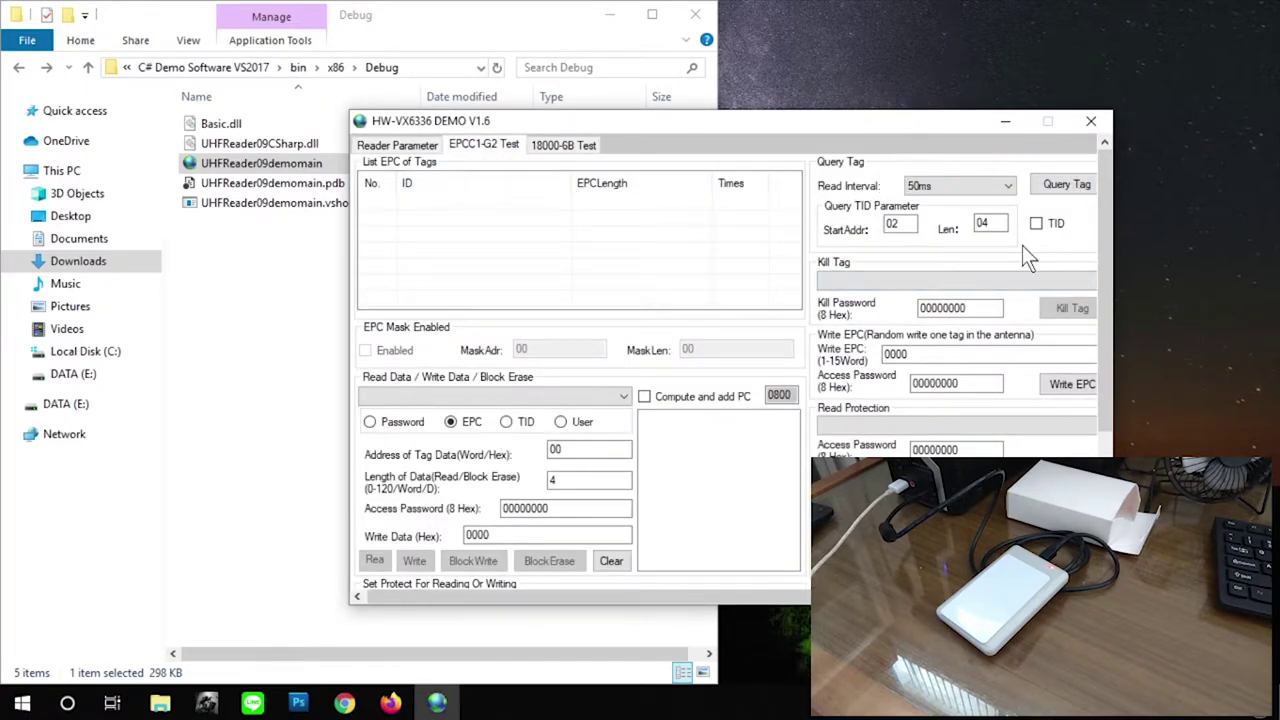
{"action": "left_click", "coordinate": [550, 478]}
{"action": "type", "text": "4"}
{"action": "left_click", "coordinate": [820, 281]}
{"action": "left_click", "coordinate": [955, 188]}
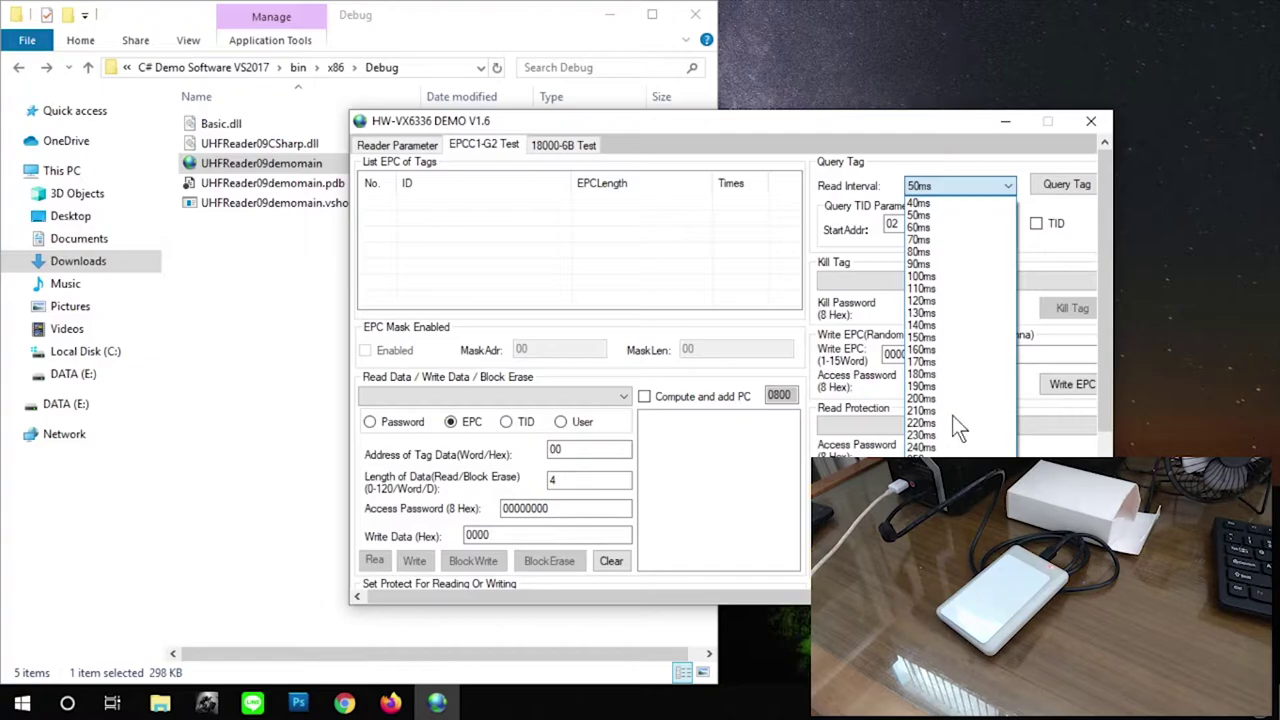
{"action": "left_click", "coordinate": [967, 184]}
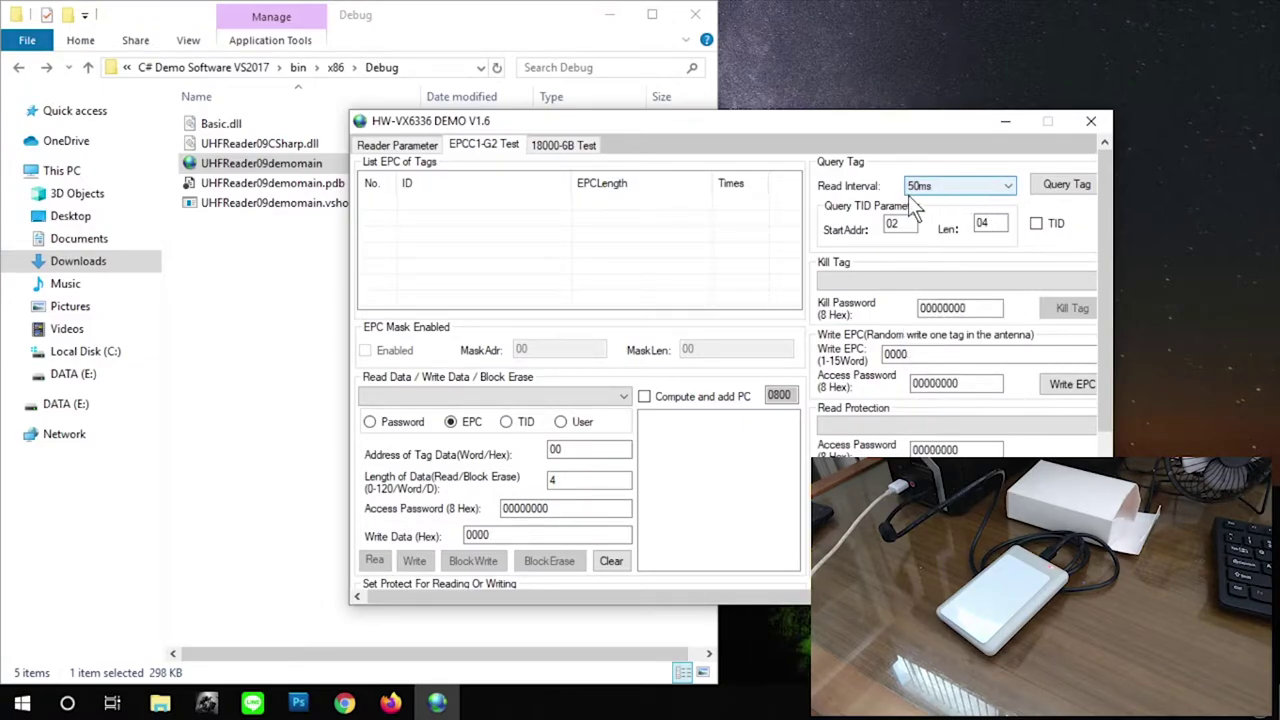
Run and stop the EPC tag query twice at the 50ms read interval with the card at the reader.
{"action": "left_click", "coordinate": [1039, 184]}
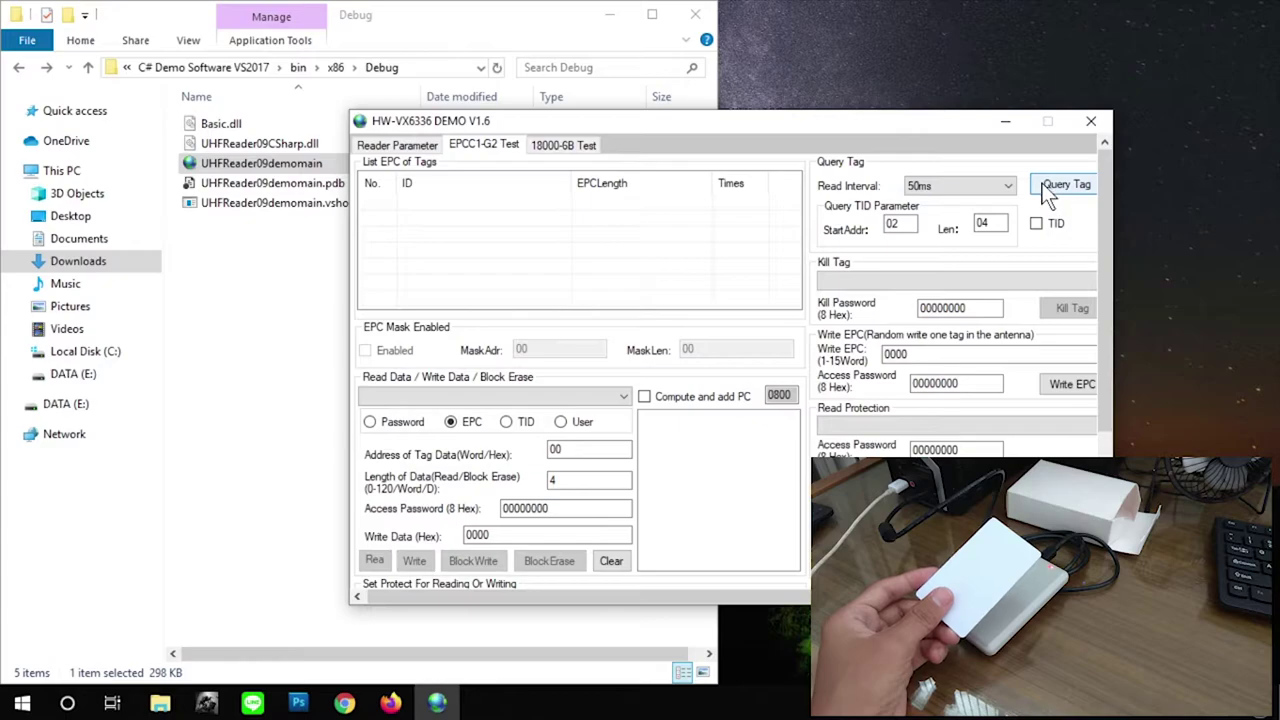
{"action": "left_click", "coordinate": [1043, 184]}
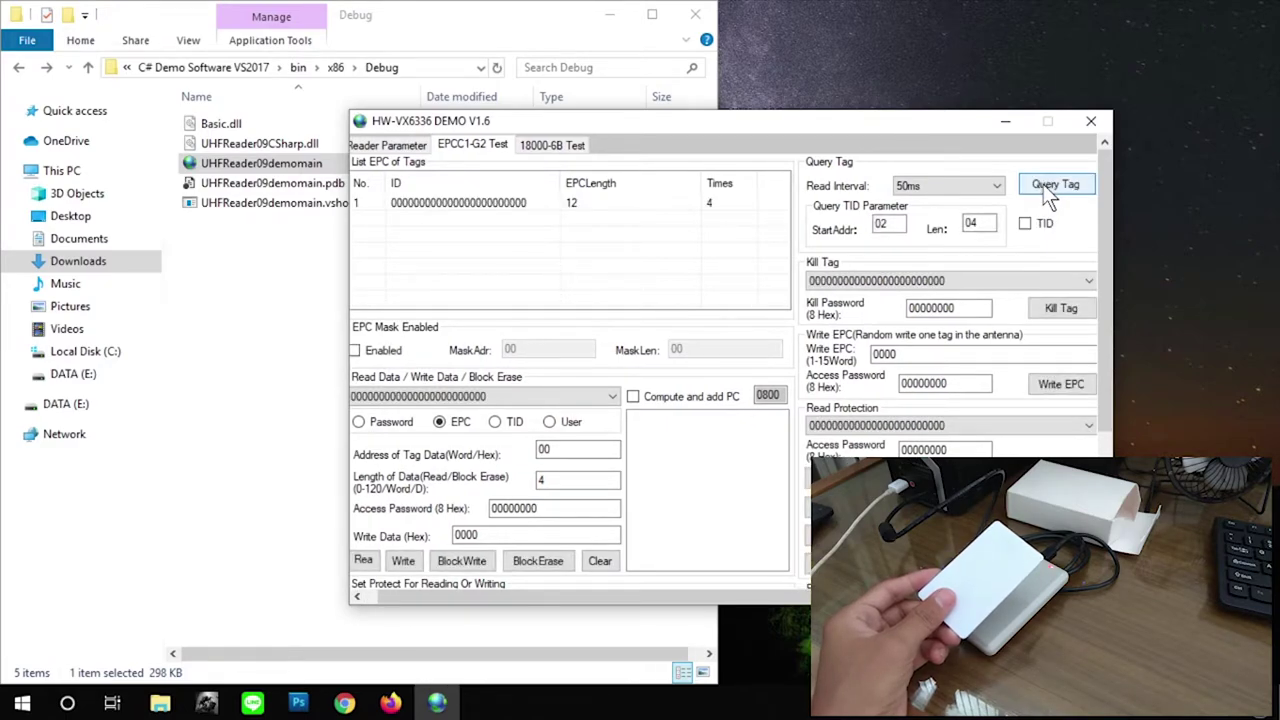
{"action": "left_click", "coordinate": [1043, 184]}
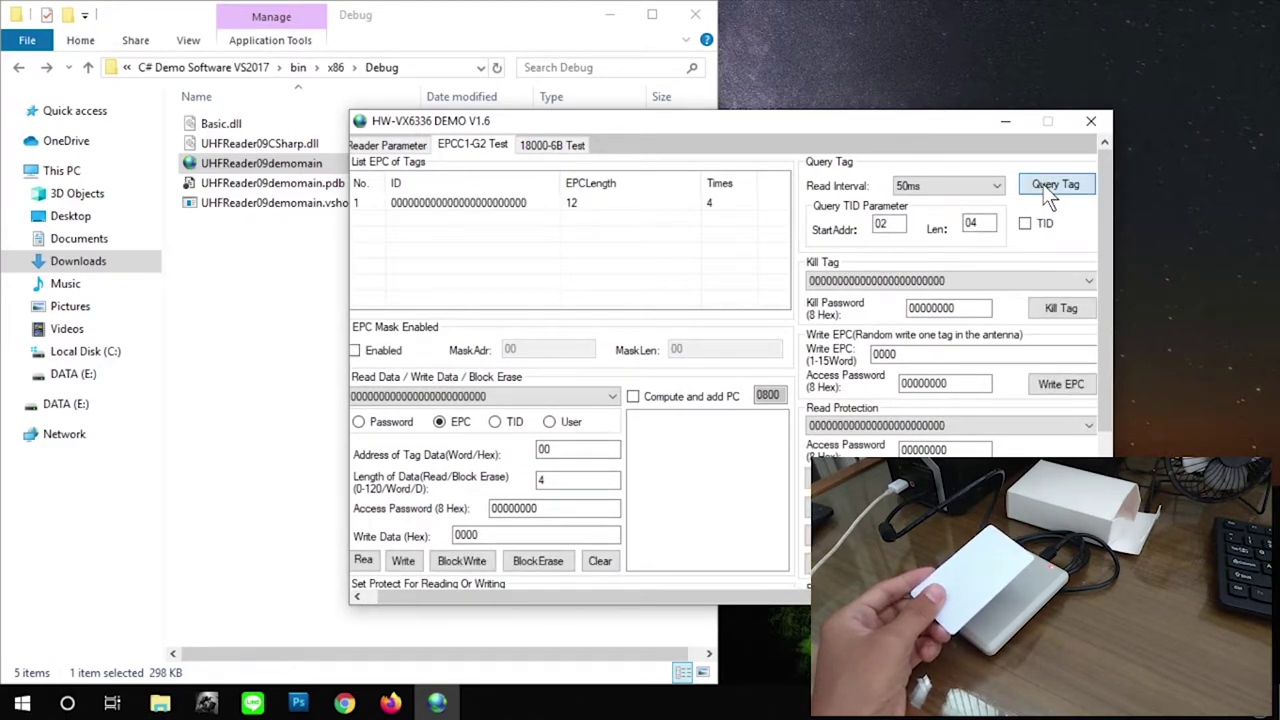
{"action": "left_click", "coordinate": [1044, 184]}
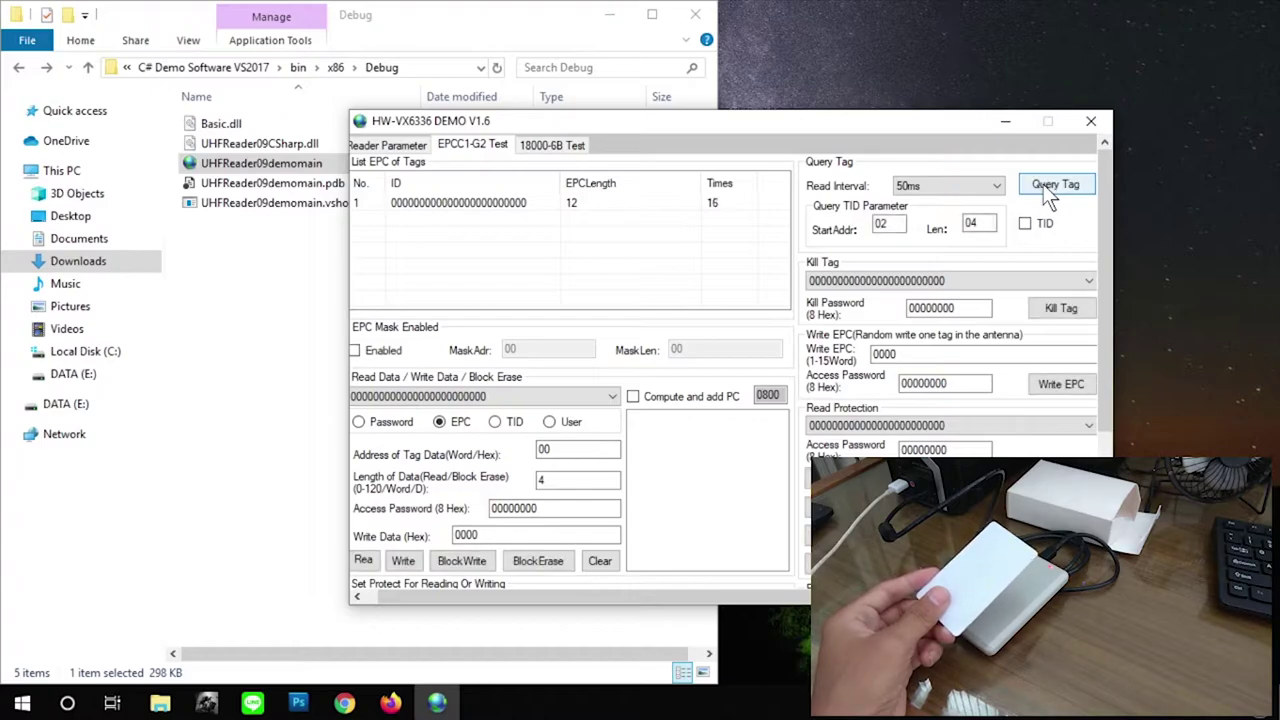
Set the Read Interval to 200ms, then run and stop a tag query.
{"action": "left_click", "coordinate": [997, 186]}
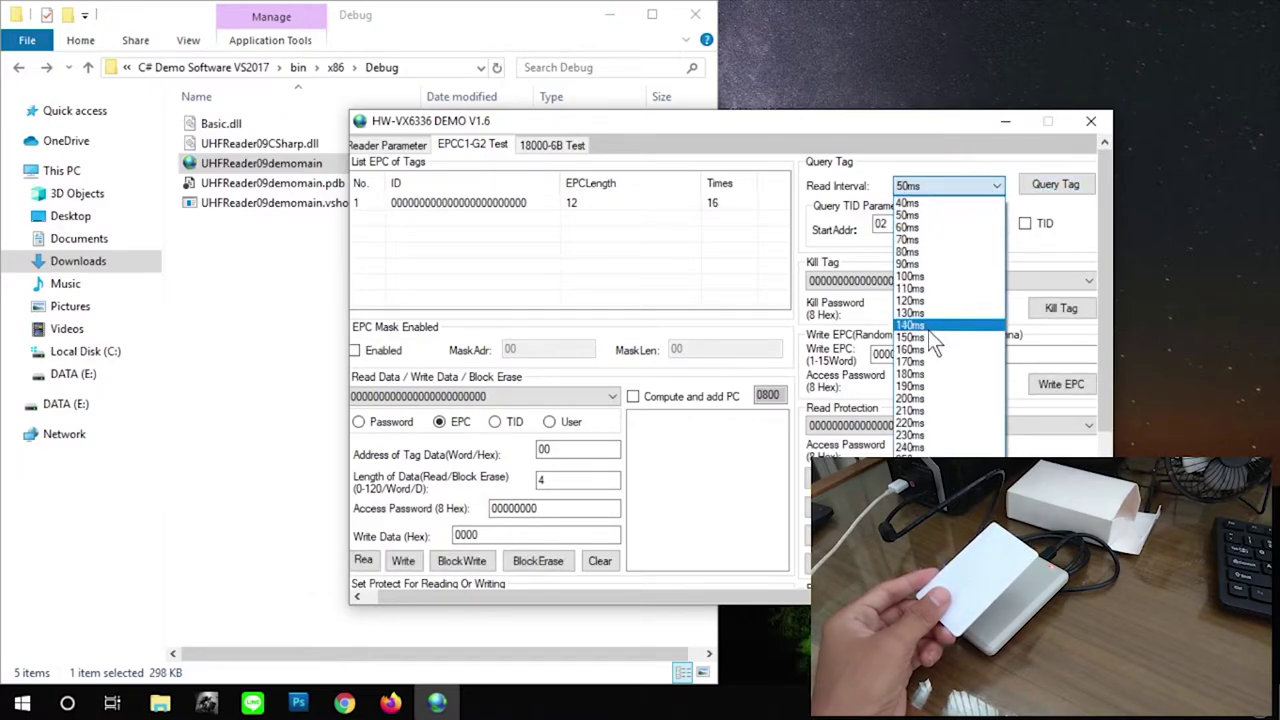
{"action": "left_click", "coordinate": [924, 398]}
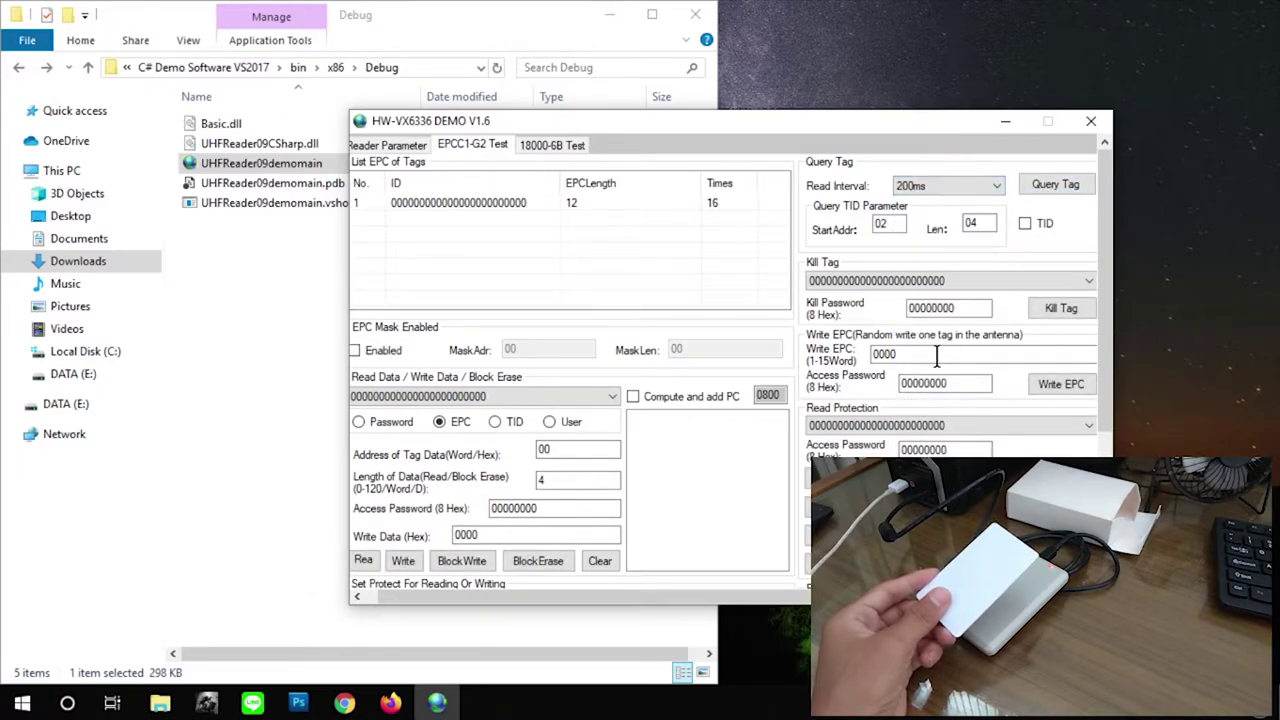
{"action": "left_click", "coordinate": [1036, 192]}
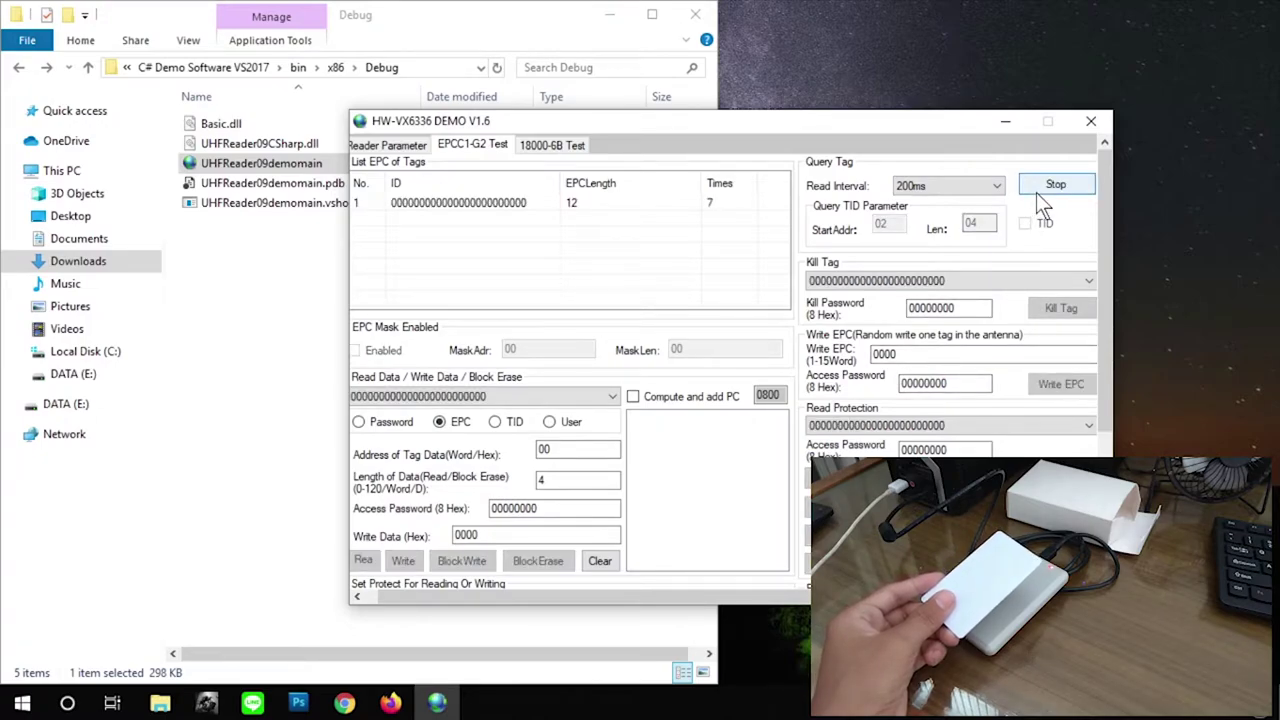
{"action": "left_click", "coordinate": [1036, 192]}
Set the Read Interval to 300ms, then run and stop a tag query.
{"action": "left_click", "coordinate": [997, 186]}
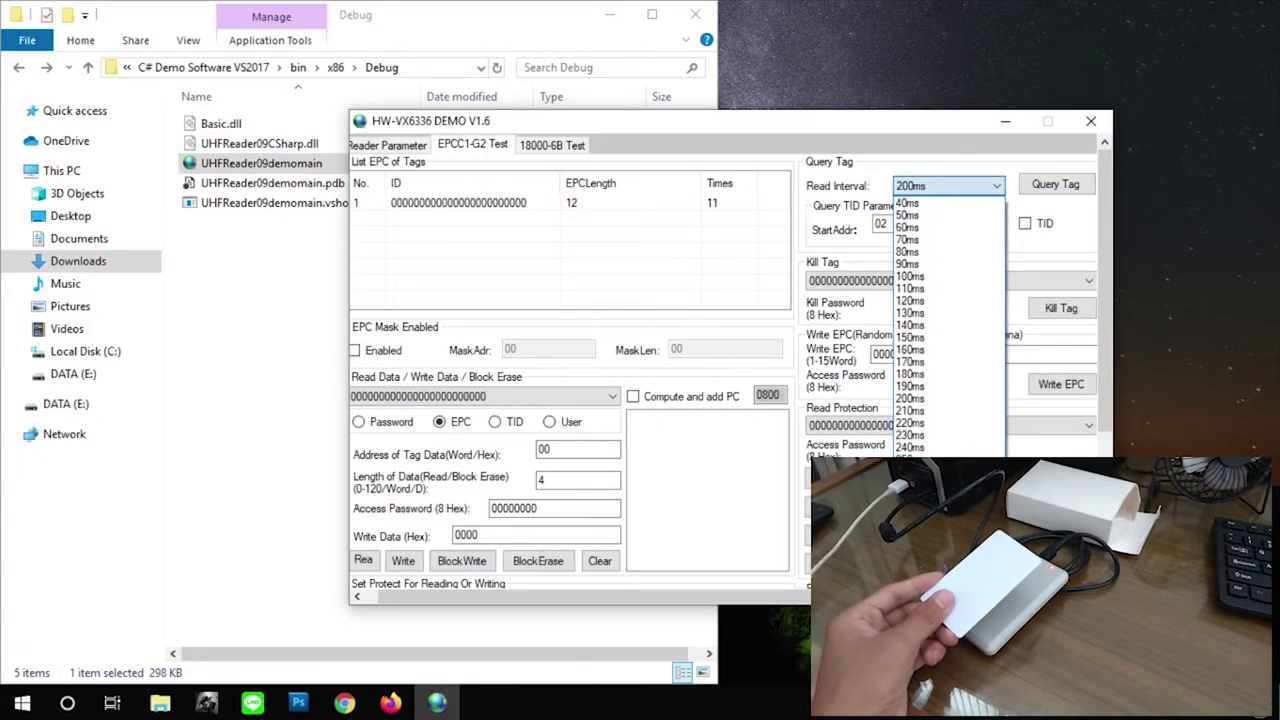
{"action": "left_click", "coordinate": [924, 520]}
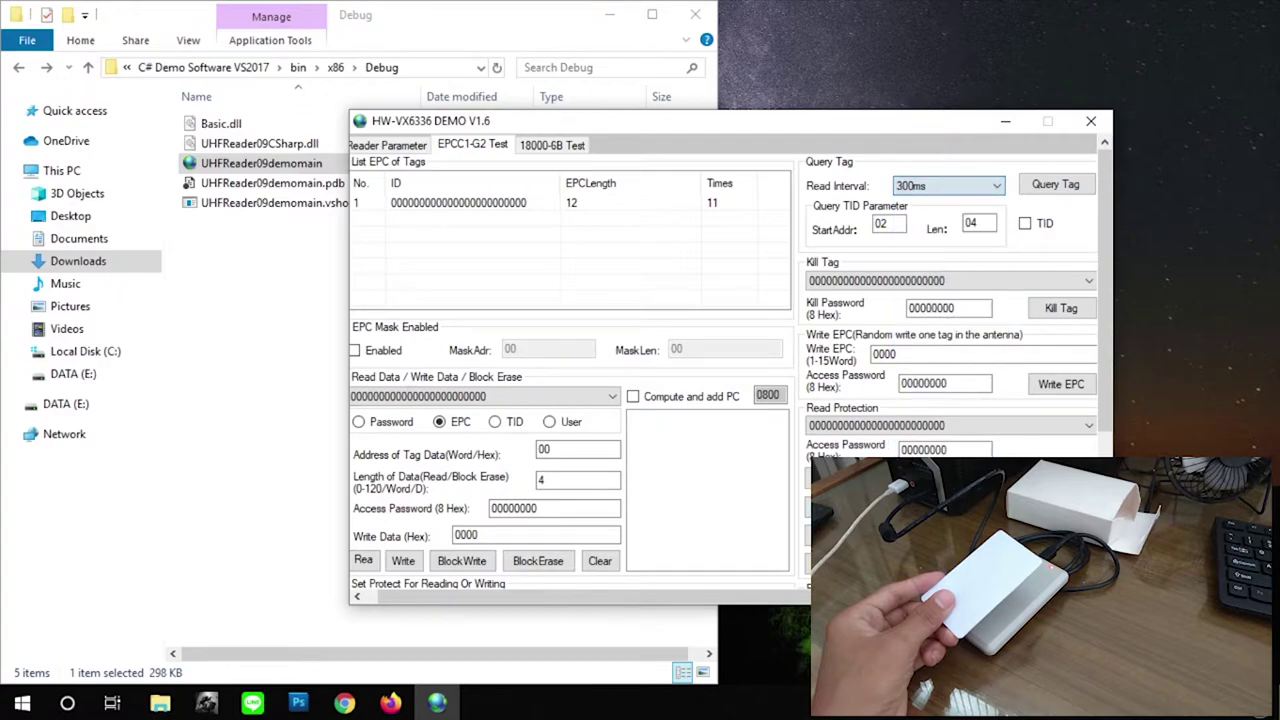
{"action": "left_click", "coordinate": [1040, 187]}
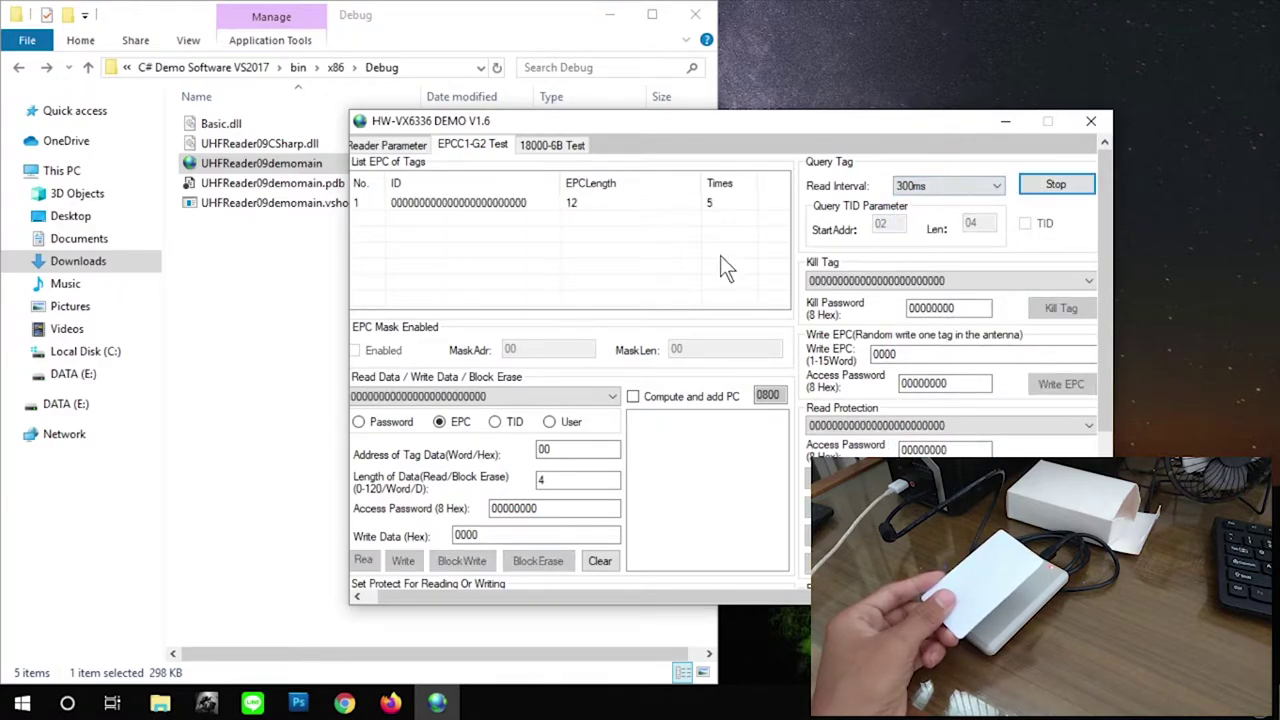
{"action": "left_click", "coordinate": [1056, 186]}
Review the Read Interval choices and look through the read/write, protection and EAS Alarm sections of the EPCC1-G2 Test page, repositioning the window.
{"action": "left_click", "coordinate": [965, 187]}
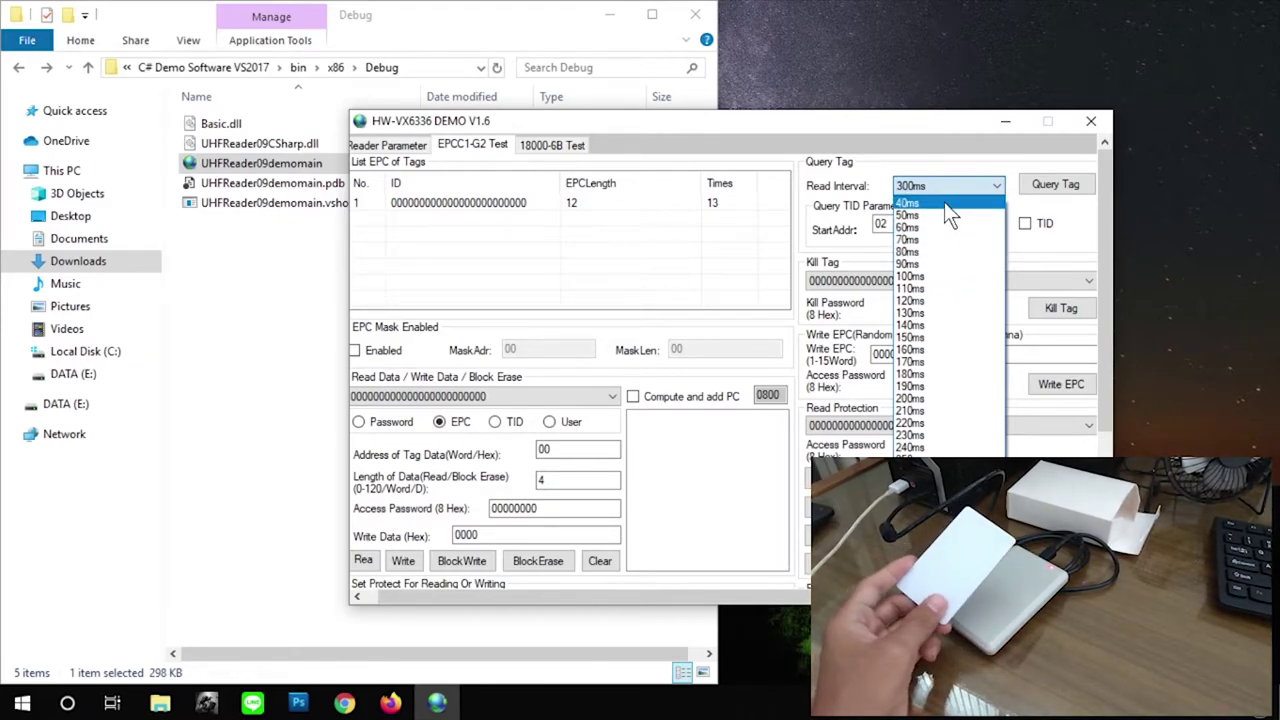
{"action": "left_click", "coordinate": [981, 186]}
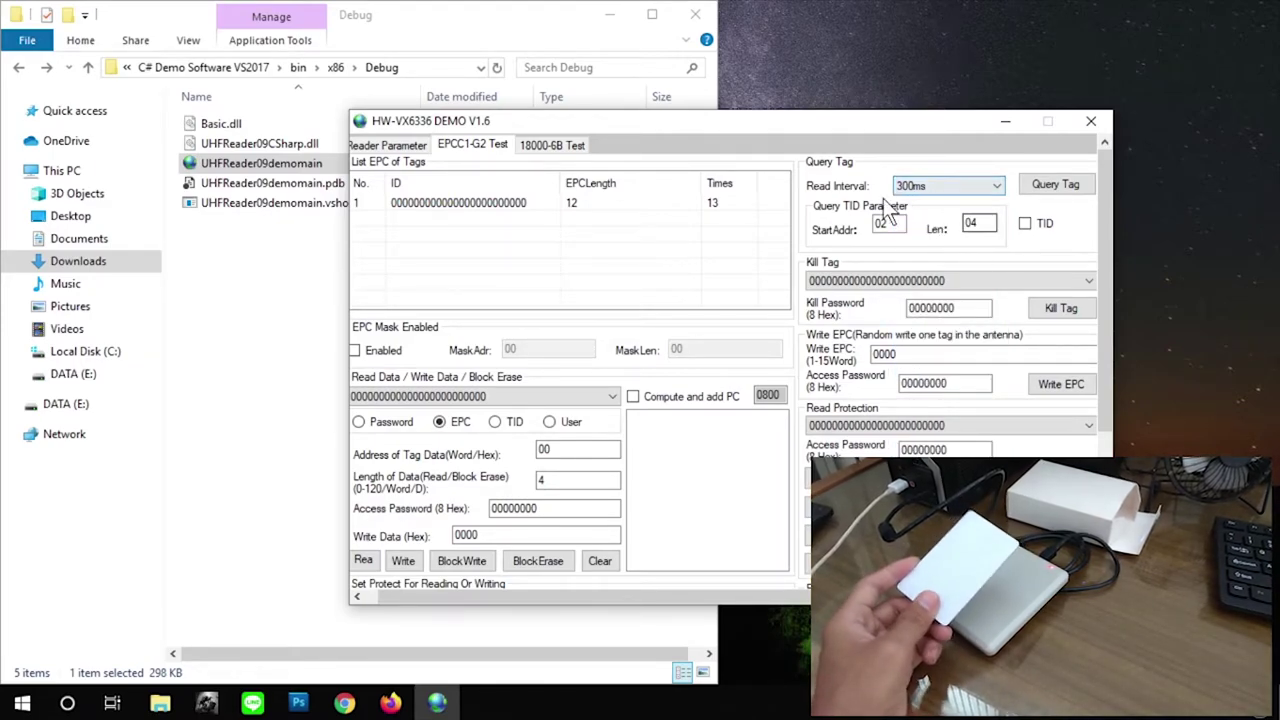
{"action": "left_click_drag", "start_coordinate": [799, 135], "coordinate": [792, 62]}
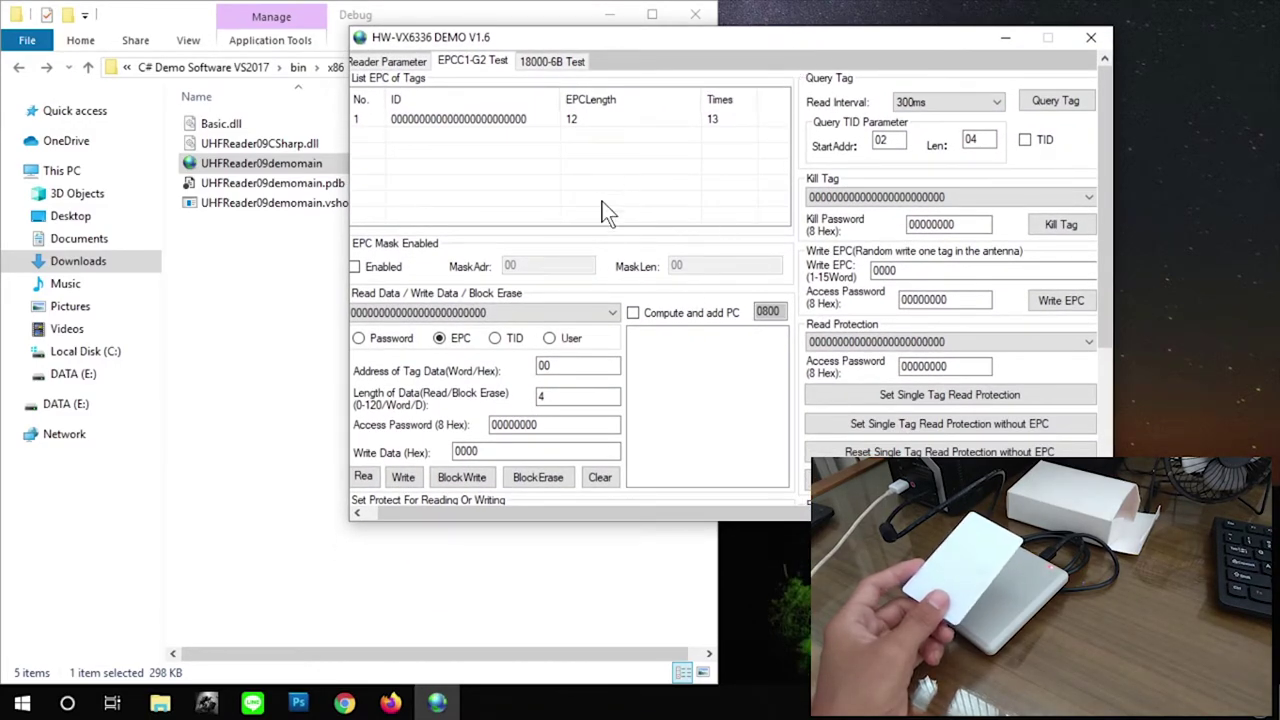
{"action": "scroll", "coordinate": [603, 192], "scroll_direction": "down", "scroll_amount": 3}
{"action": "left_click_drag", "start_coordinate": [619, 513], "coordinate": [547, 511]}
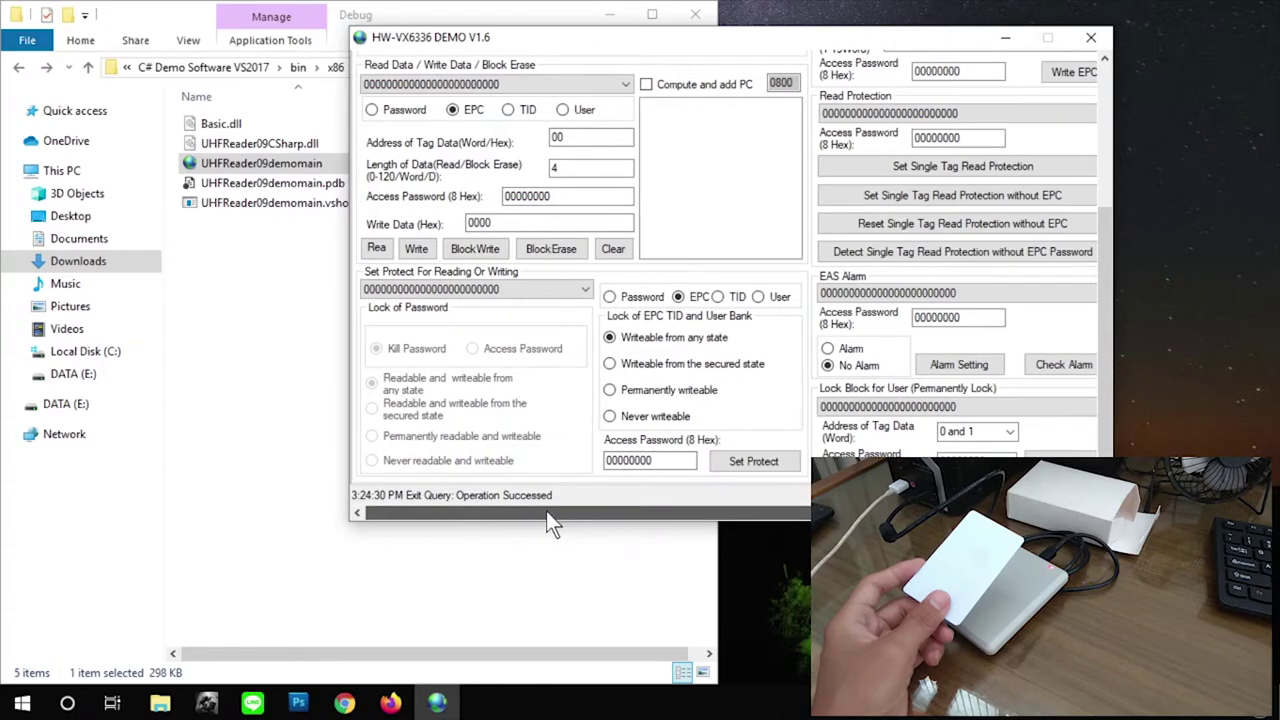
{"action": "scroll", "coordinate": [492, 303], "scroll_direction": "up", "scroll_amount": 3}
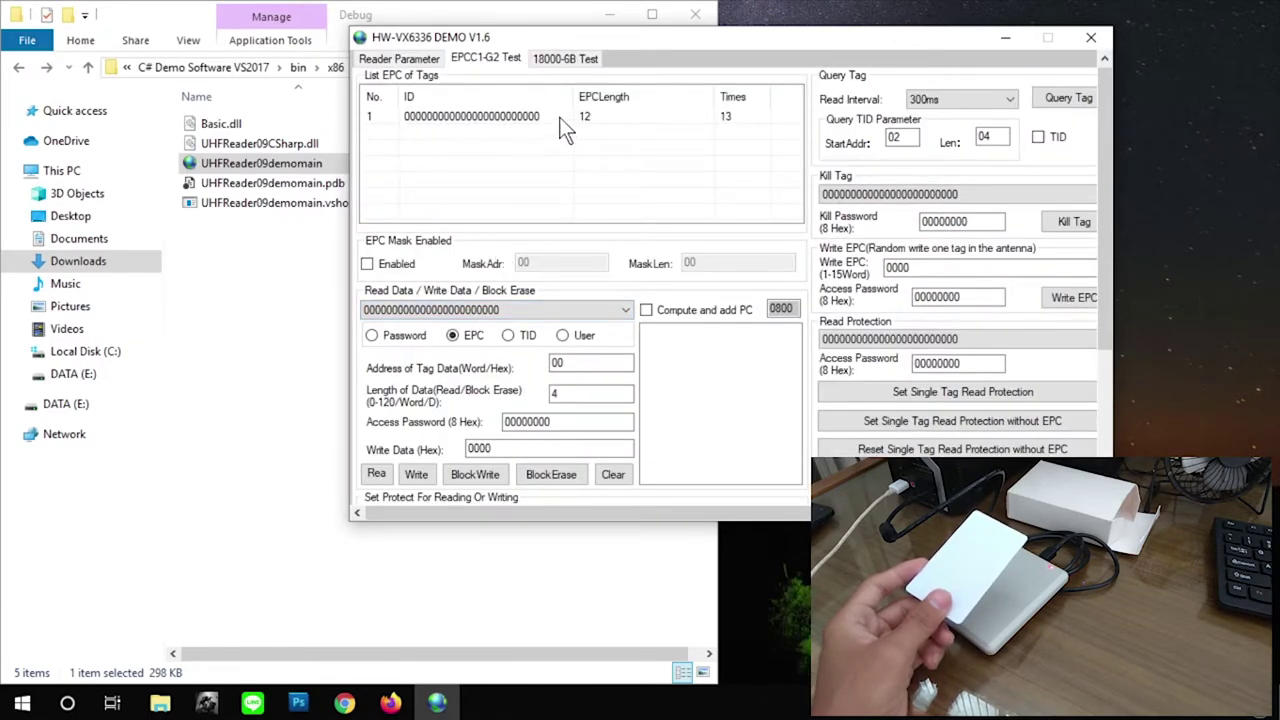
In the Read Data / Write Data section, select the queried tag and set the Address of Tag Data to 02 for the EPC bank.
{"action": "scroll", "coordinate": [603, 255], "scroll_direction": "down", "scroll_amount": 3}
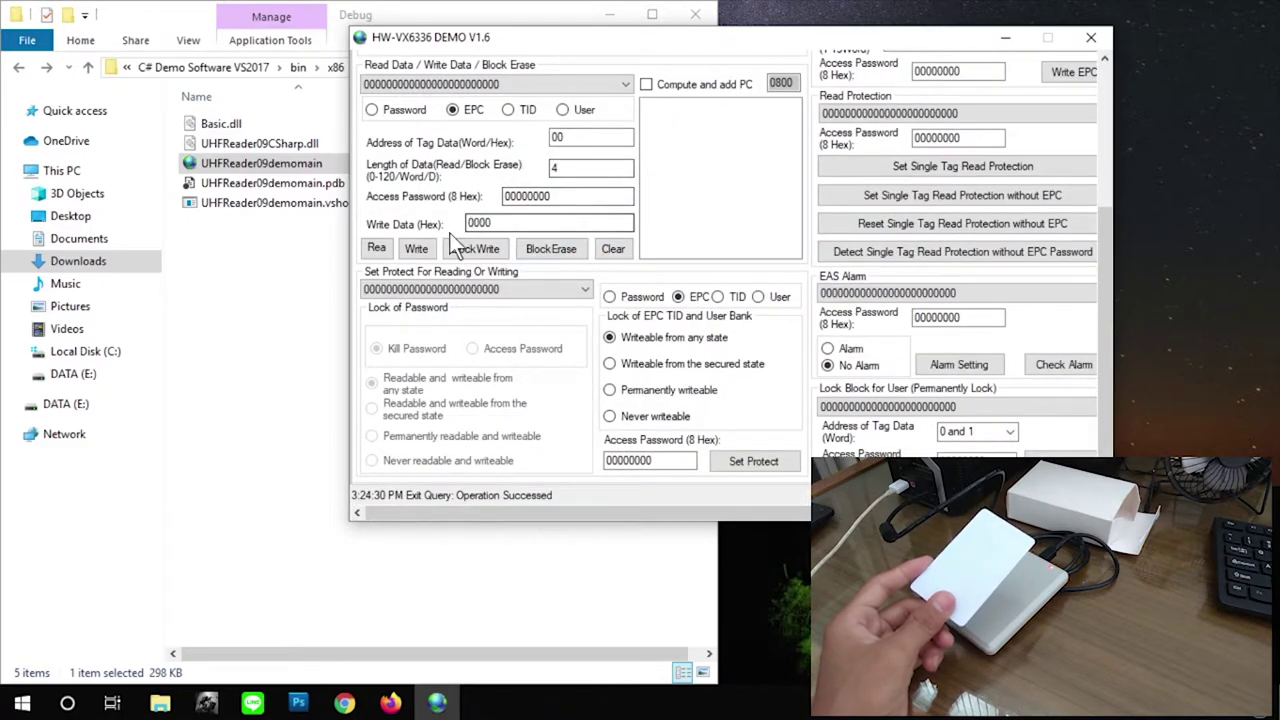
{"action": "left_click", "coordinate": [578, 139]}
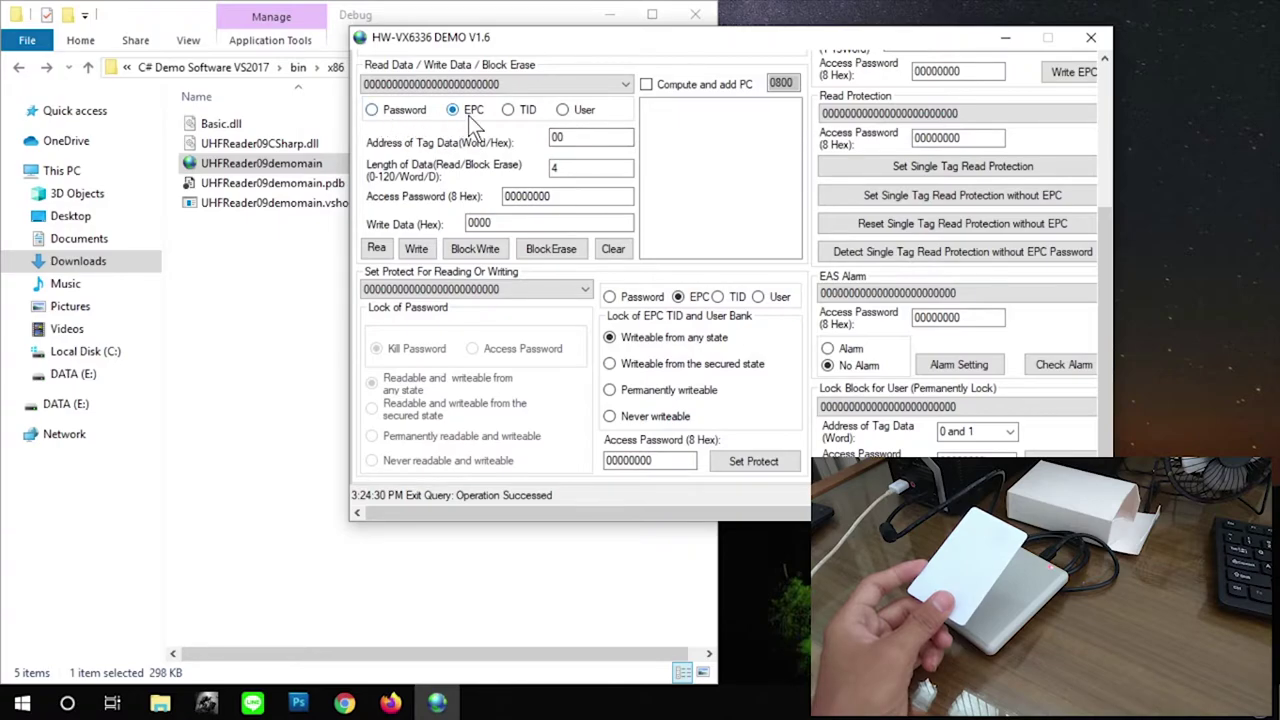
{"action": "scroll", "coordinate": [454, 112], "scroll_direction": "up", "scroll_amount": 2}
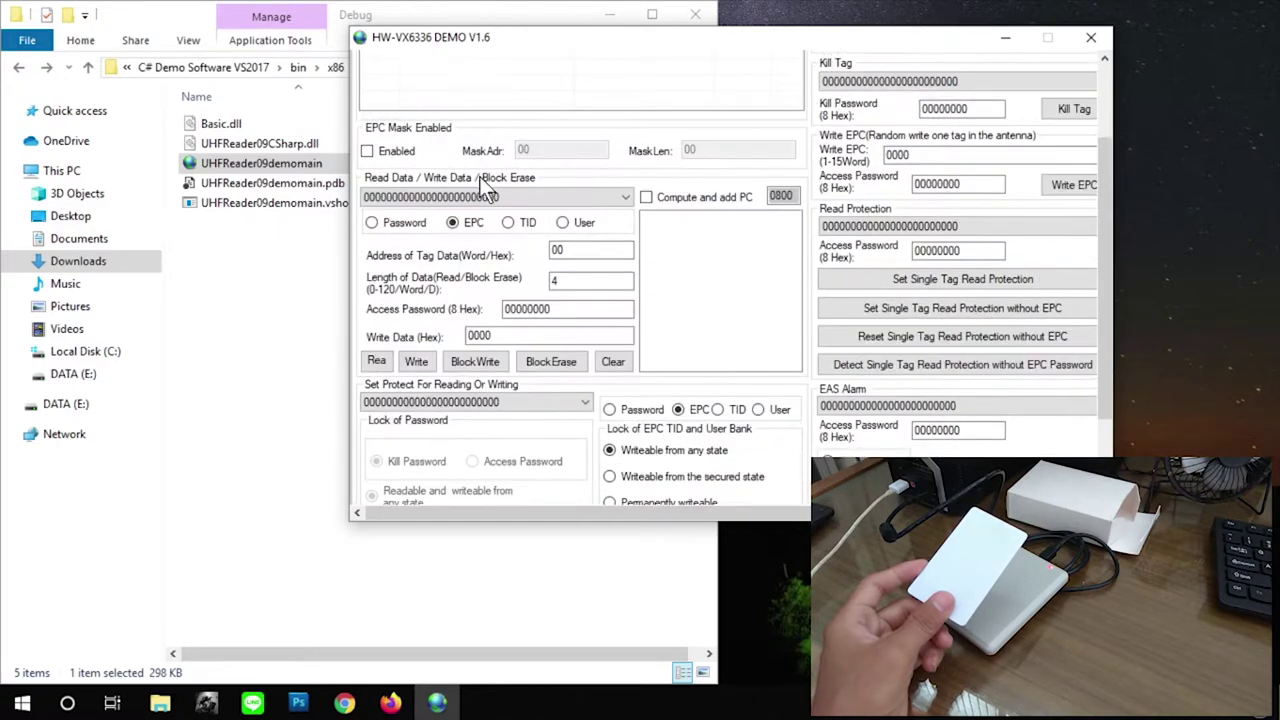
{"action": "left_click", "coordinate": [466, 198]}
{"action": "left_click", "coordinate": [462, 215]}
{"action": "scroll", "coordinate": [490, 297], "scroll_direction": "down", "scroll_amount": 2}
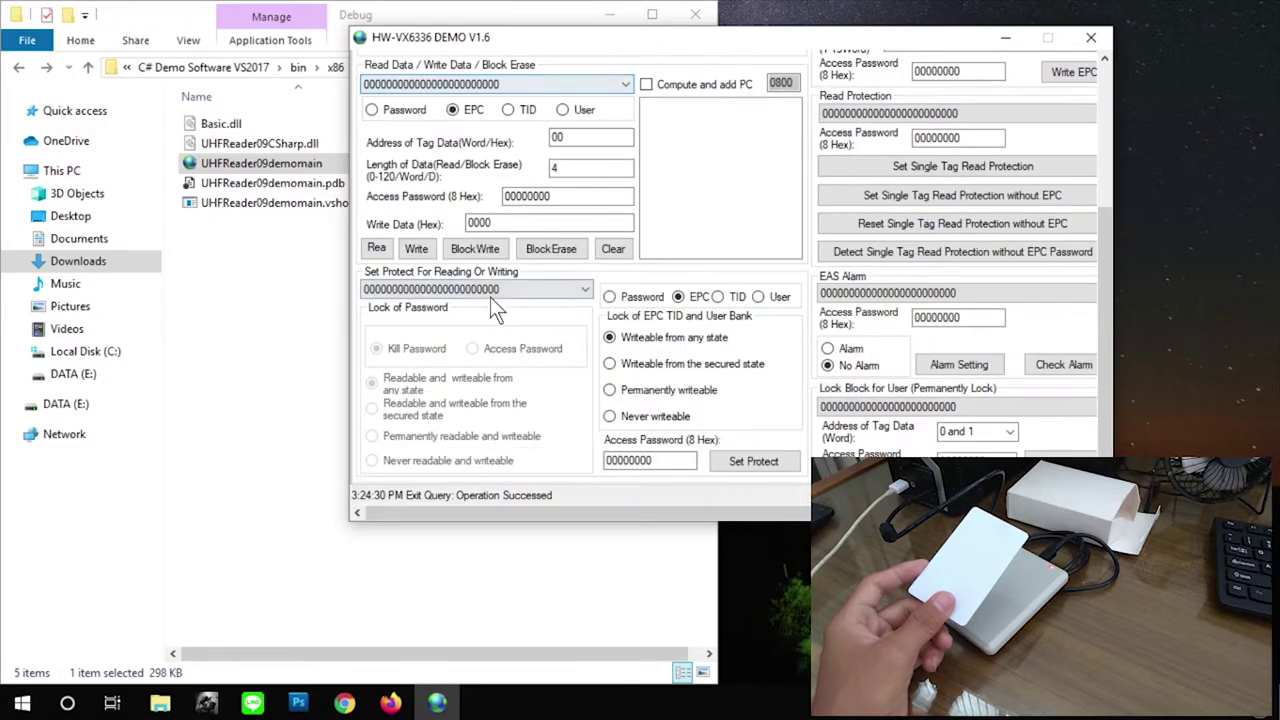
{"action": "left_click", "coordinate": [566, 140]}
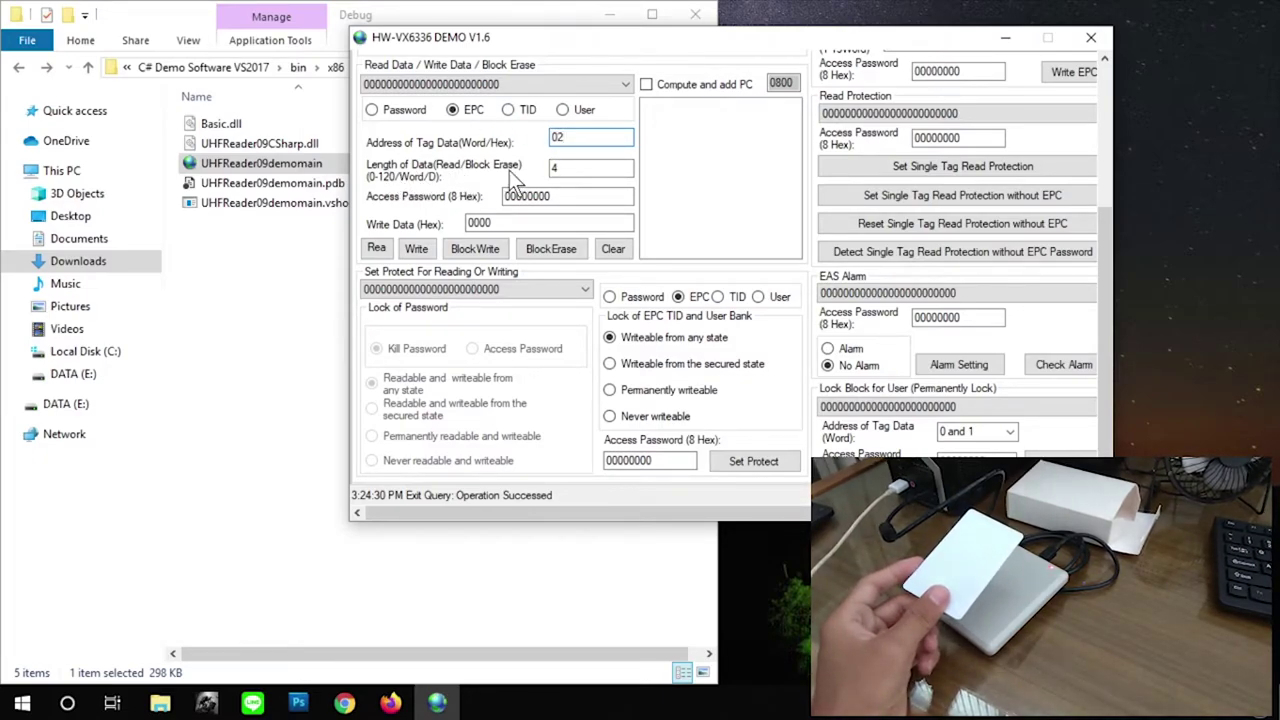
Try a Length of Data of 1 and then 6 in the Read Data / Write Data section.
{"action": "left_click", "coordinate": [582, 169]}
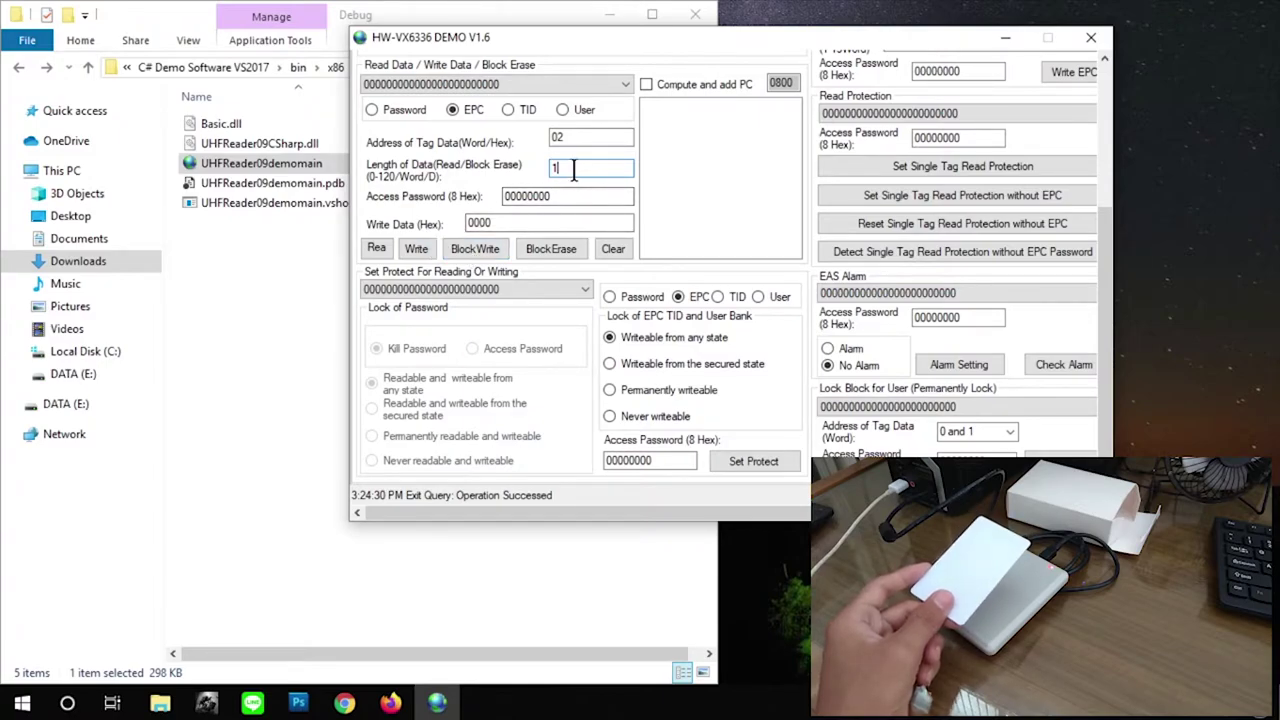
{"action": "double_click", "coordinate": [463, 225]}
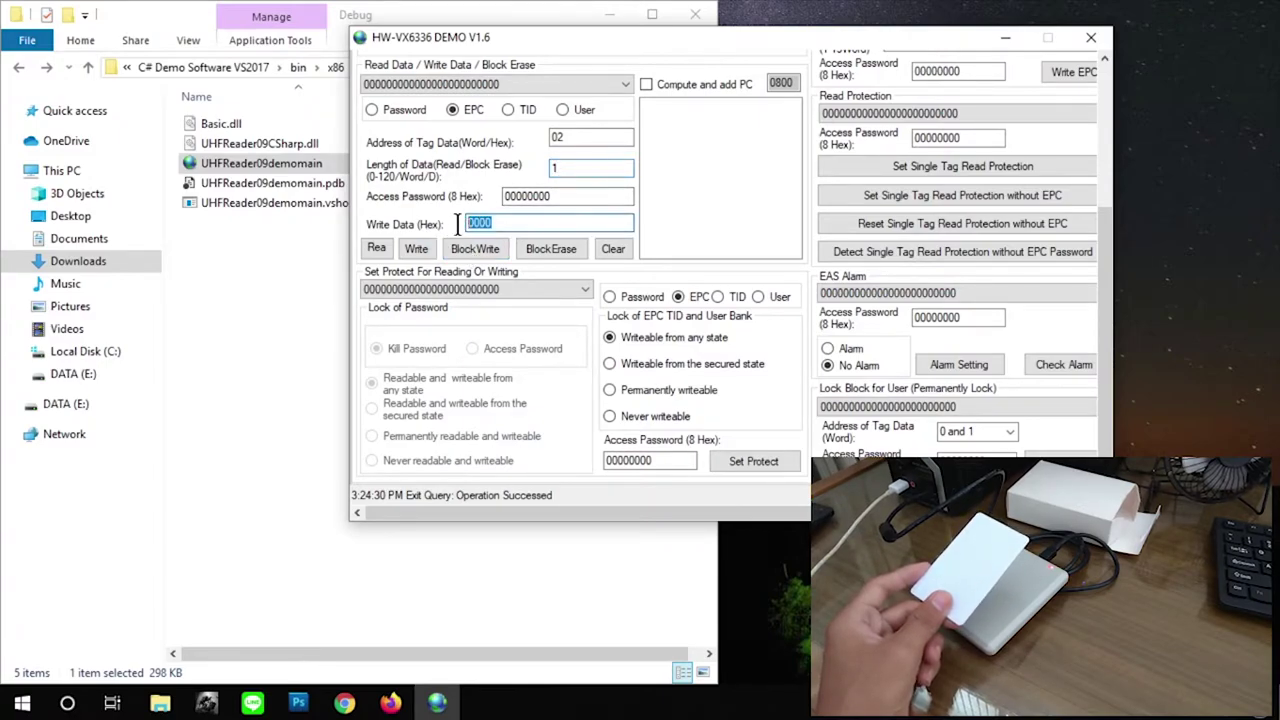
{"action": "left_click", "coordinate": [510, 224]}
{"action": "left_click", "coordinate": [510, 222]}
{"action": "left_click", "coordinate": [586, 167]}
{"action": "left_click_drag", "start_coordinate": [571, 167], "coordinate": [511, 172]}
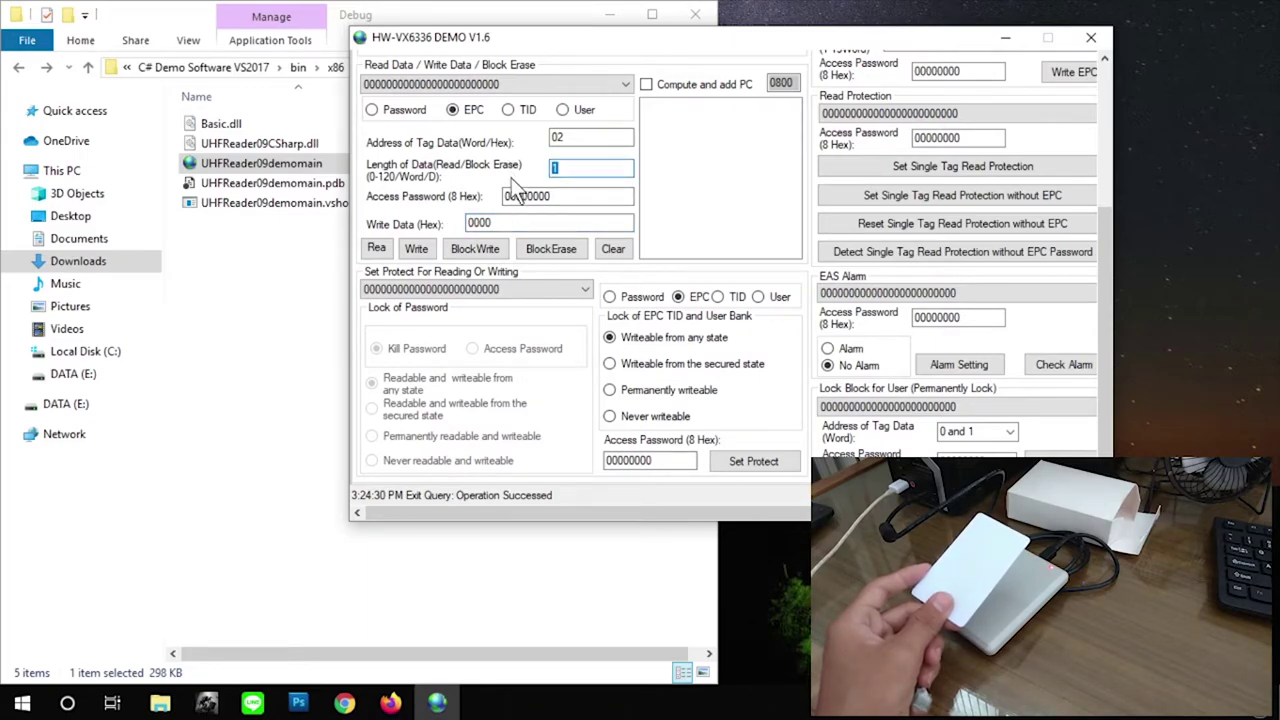
{"action": "scroll", "coordinate": [511, 173], "scroll_direction": "up", "scroll_amount": 3}
{"action": "scroll", "coordinate": [559, 295], "scroll_direction": "down", "scroll_amount": 3}
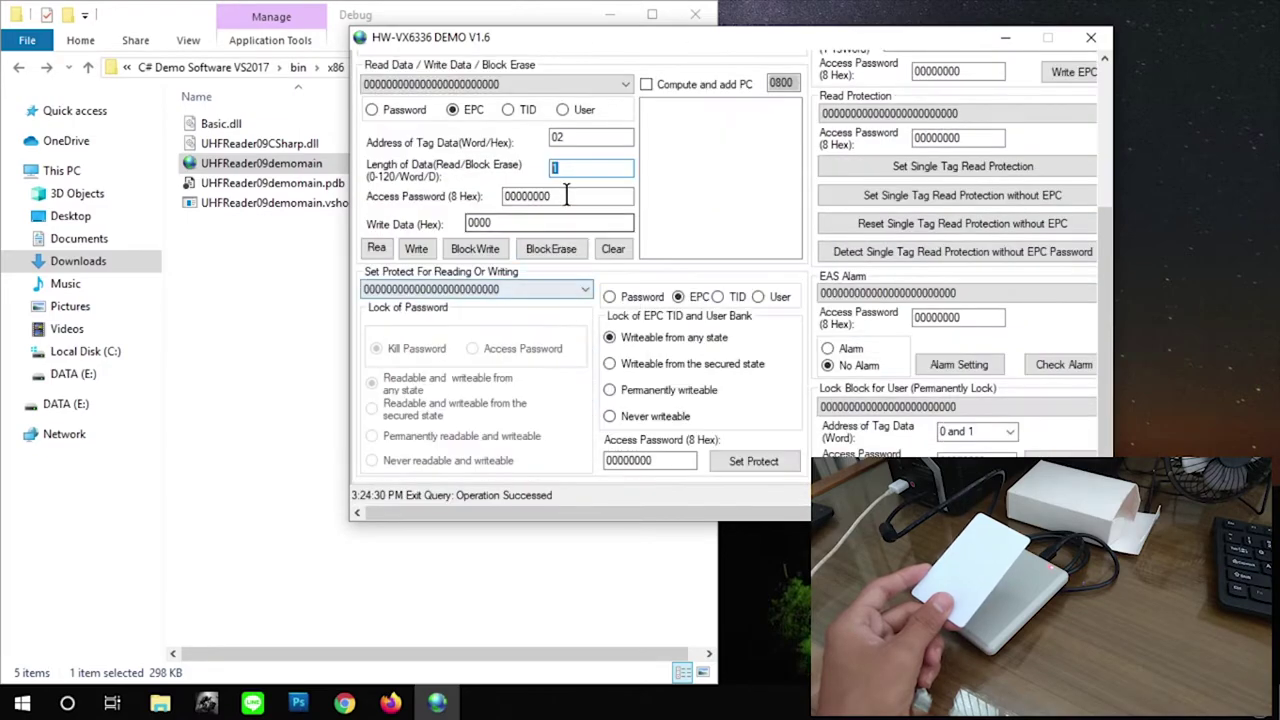
{"action": "type", "text": "6"}
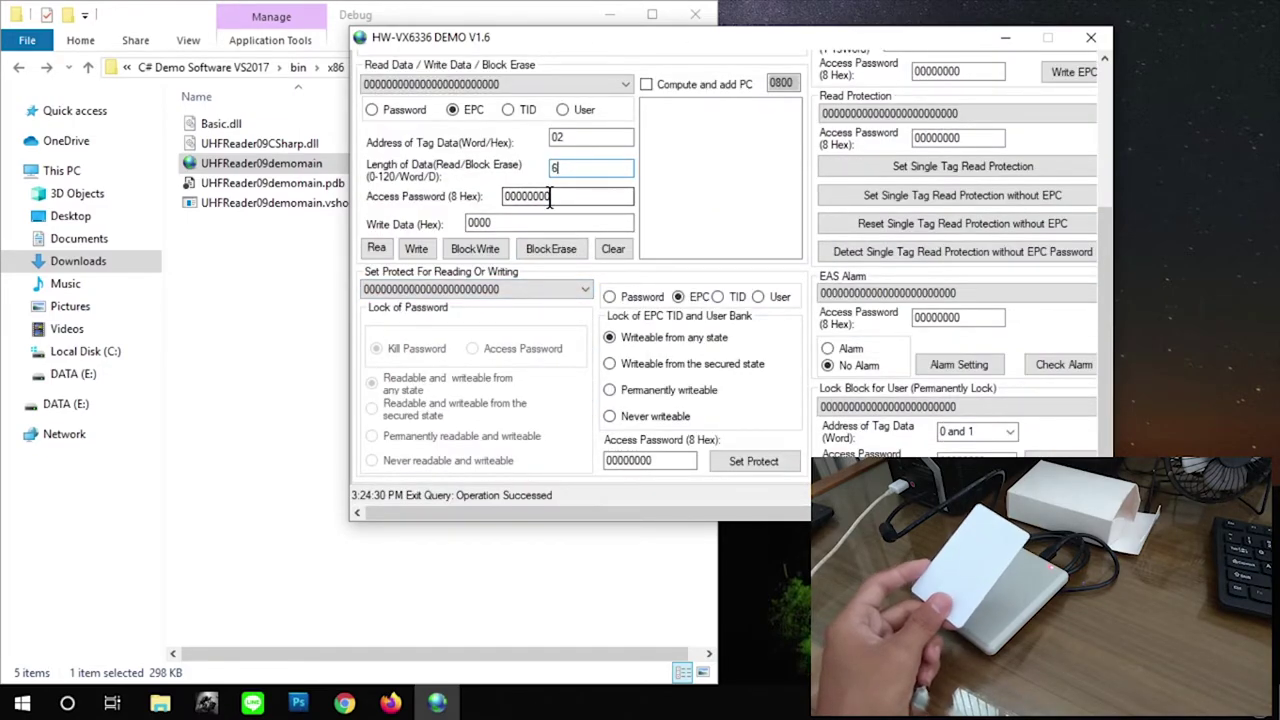
Set the Length of Data to 1, replace the Write Data with 1234, and block-write it to the tag's EPC bank.
{"action": "left_click", "coordinate": [520, 222]}
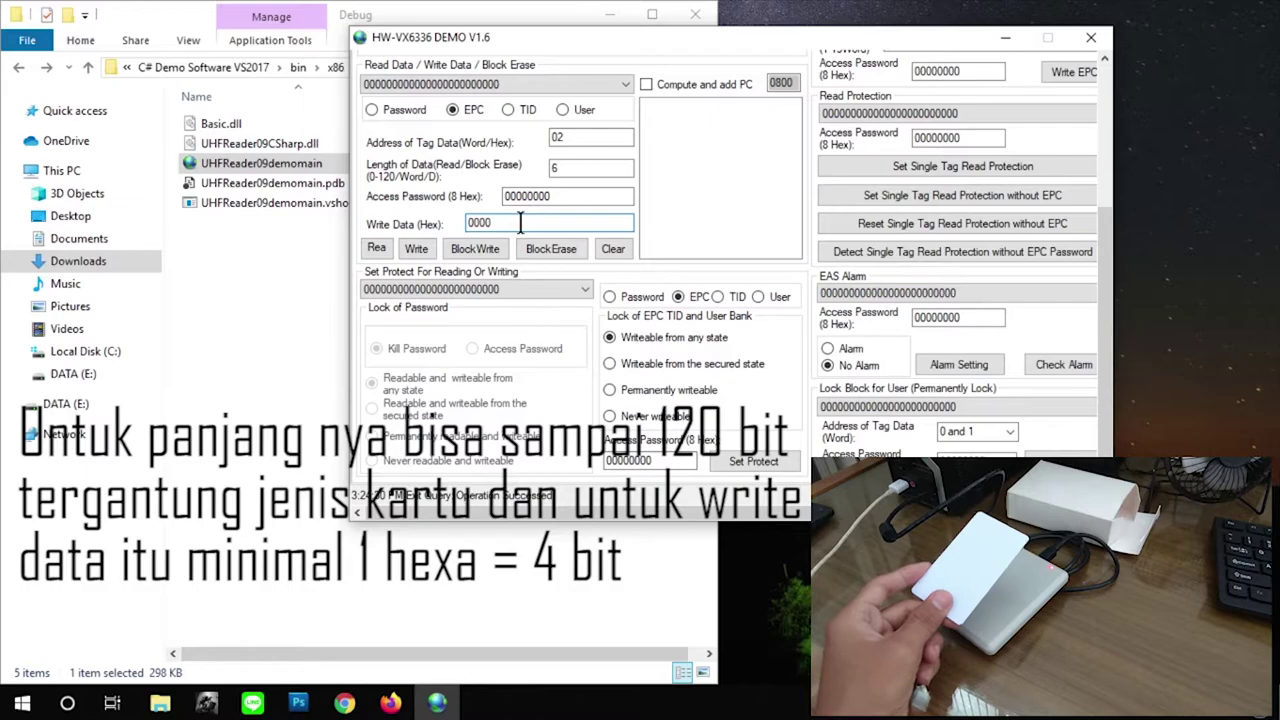
{"action": "key", "text": "BackSpace"}
{"action": "key", "text": "BackSpace"}
{"action": "key", "text": "BackSpace"}
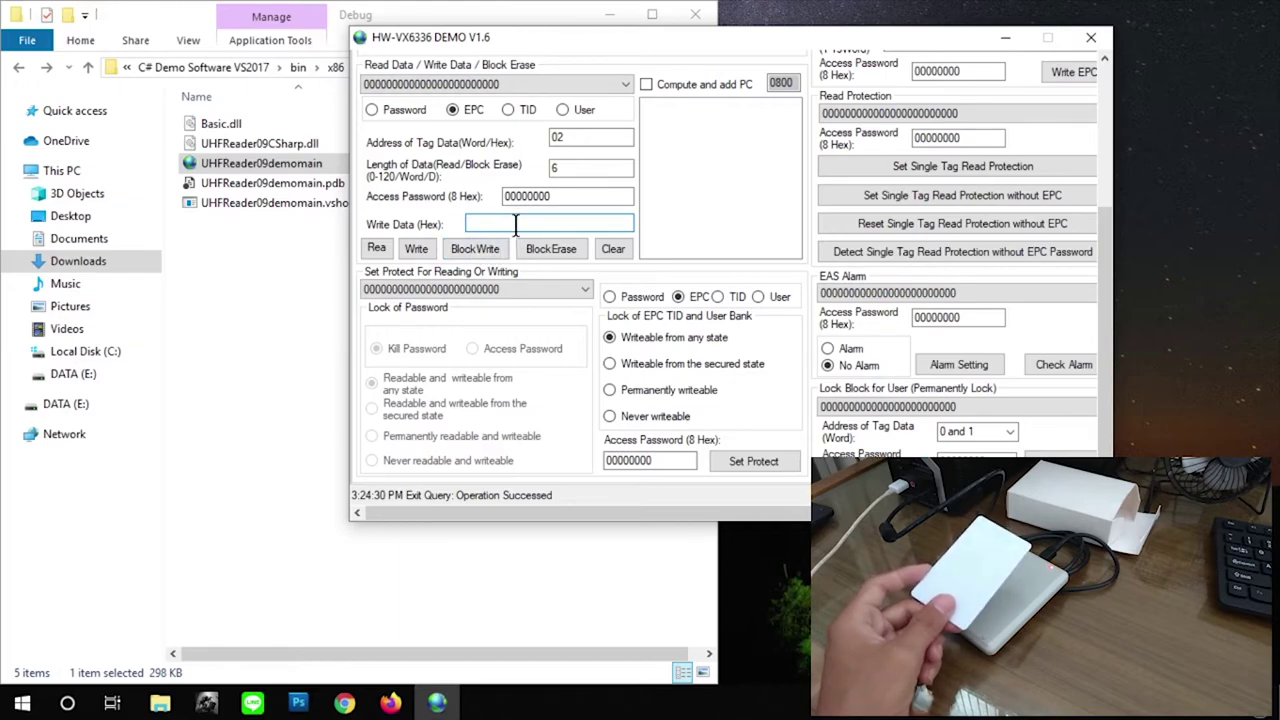
{"action": "key", "text": "shift+Tab"}
{"action": "key", "text": "shift+Tab"}
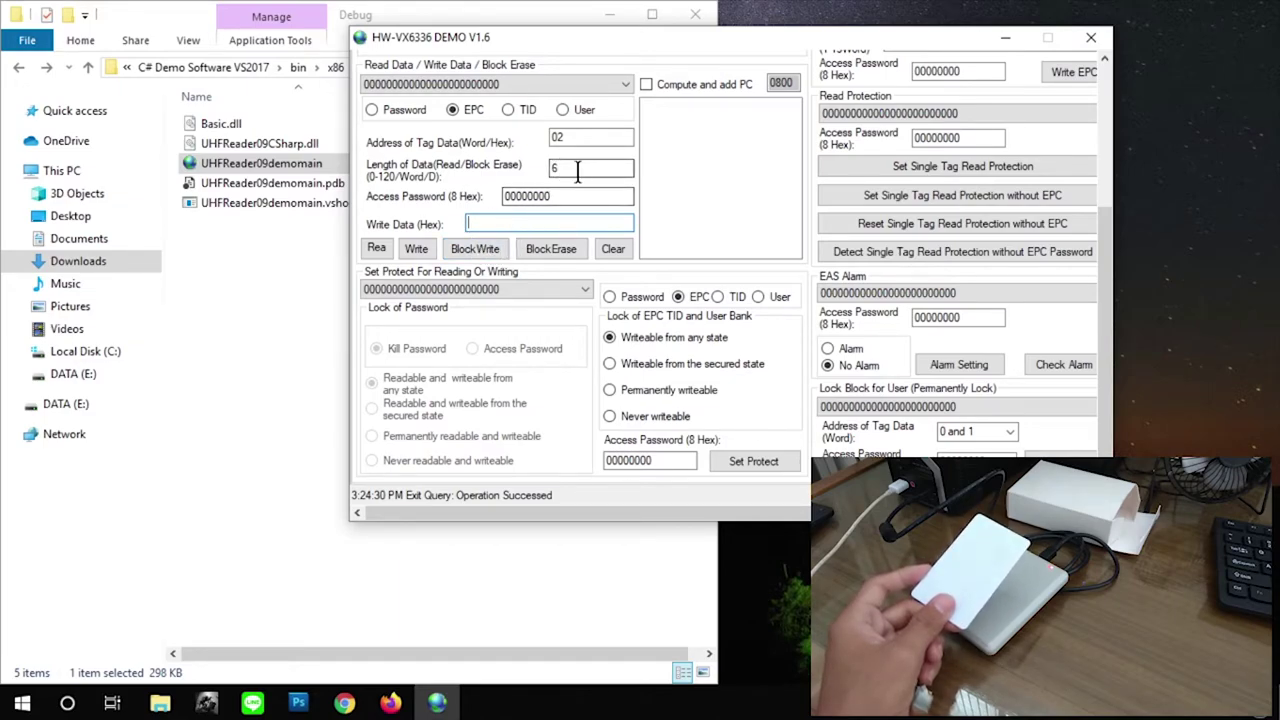
{"action": "type", "text": "1"}
{"action": "left_click", "coordinate": [502, 222]}
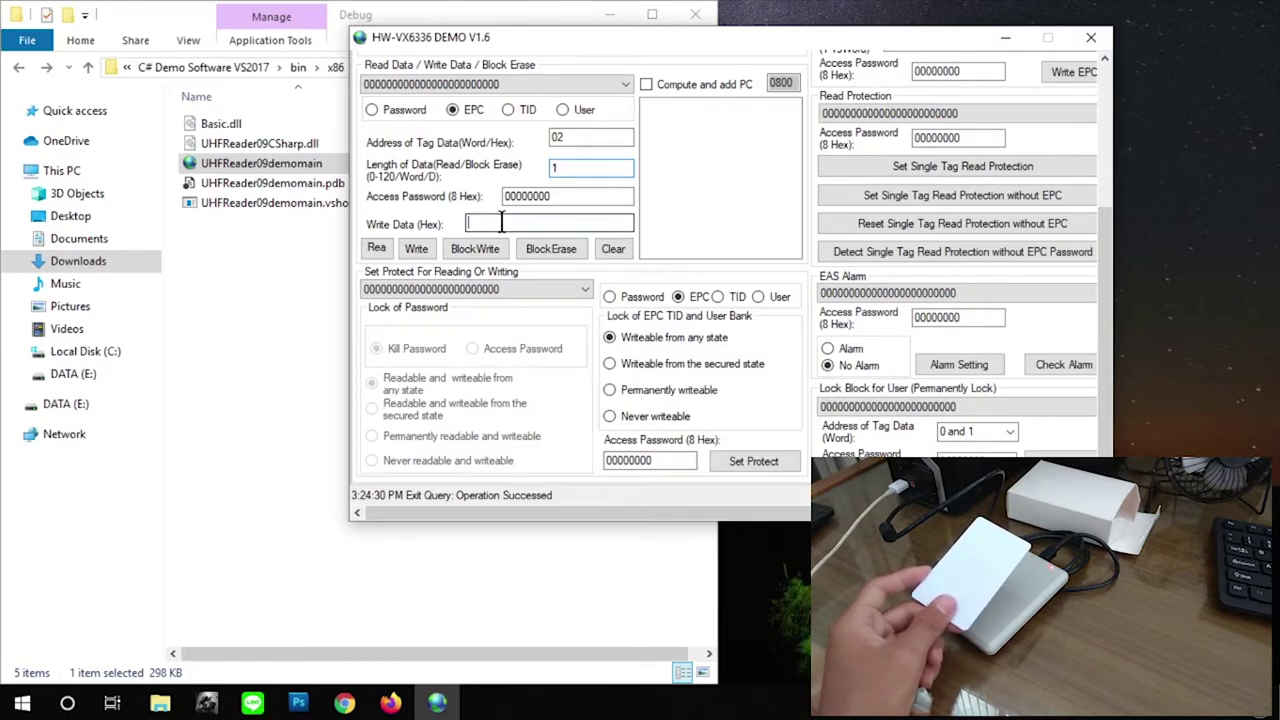
{"action": "type", "text": "1234"}
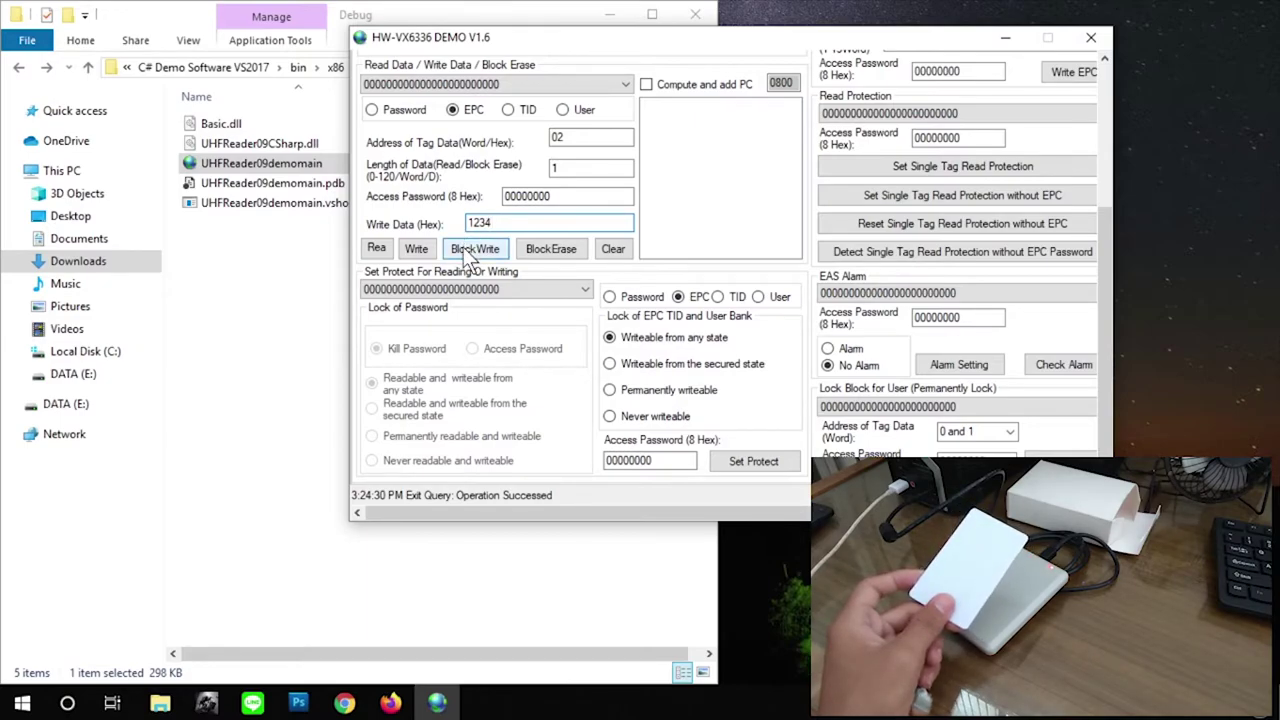
{"action": "left_click", "coordinate": [472, 250]}
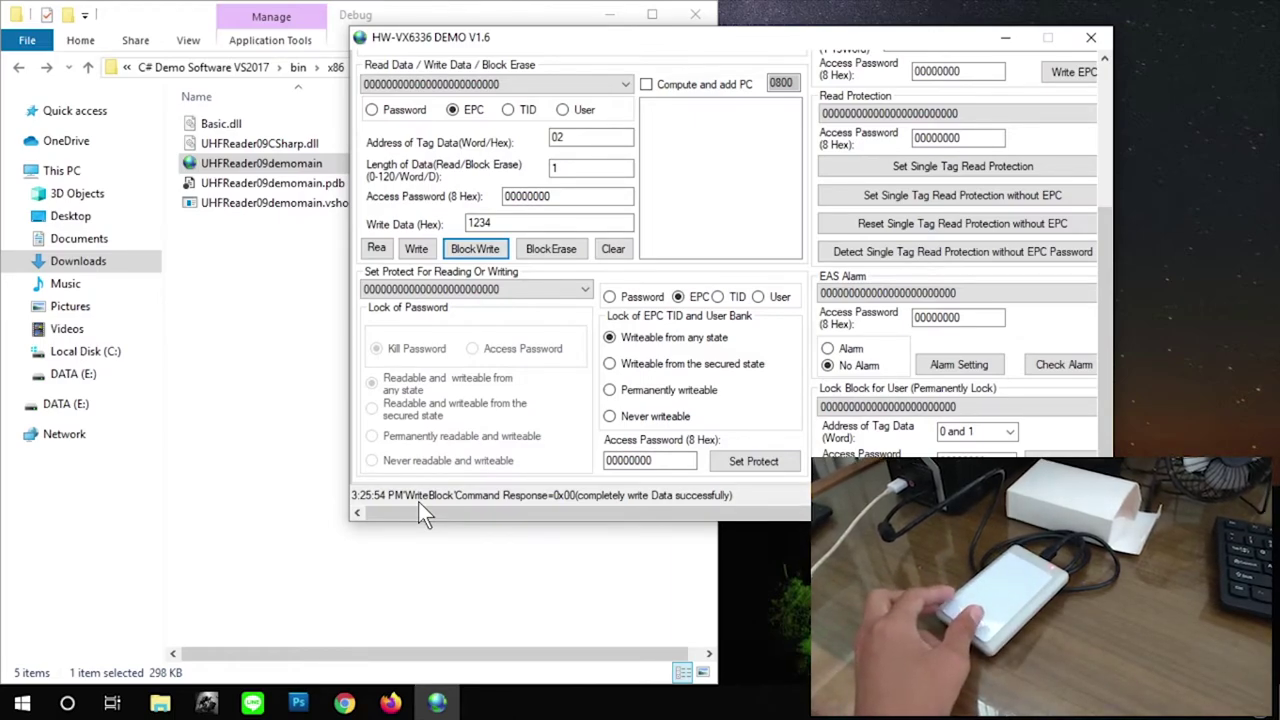
Start and stop reading the tag's EPC data twice with the card on the reader.
{"action": "left_click", "coordinate": [378, 249]}
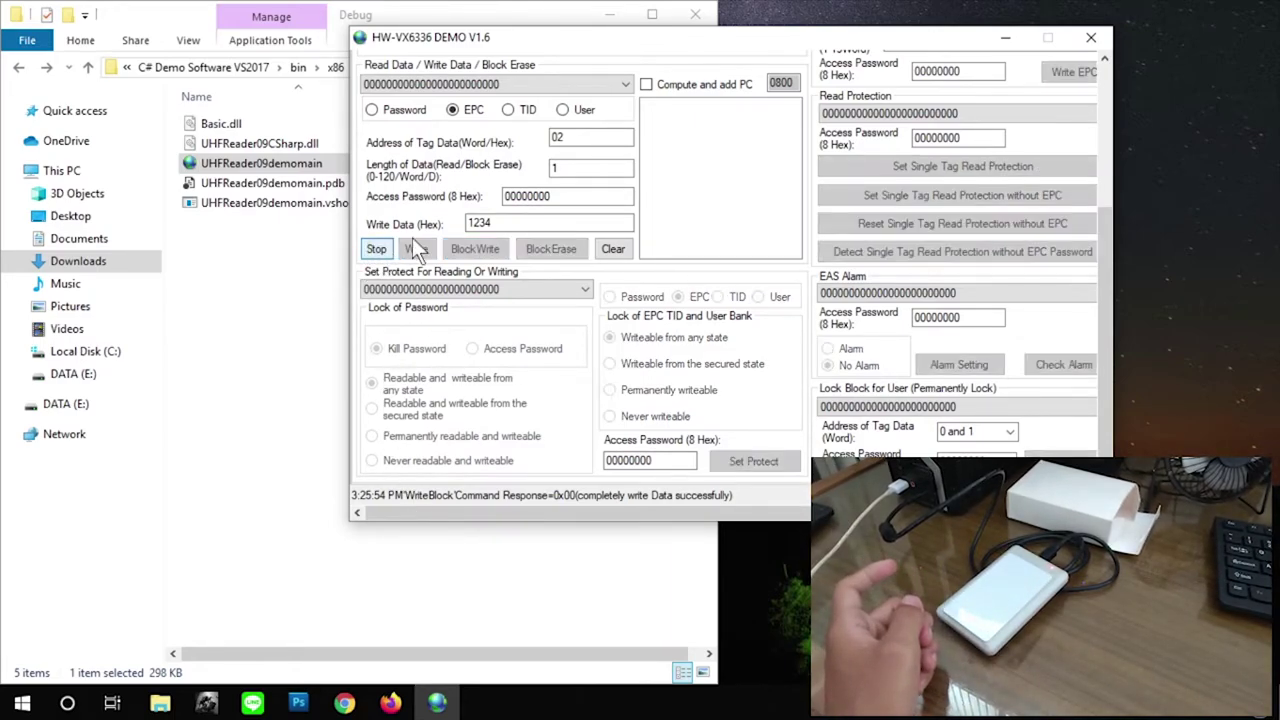
{"action": "left_click", "coordinate": [390, 249]}
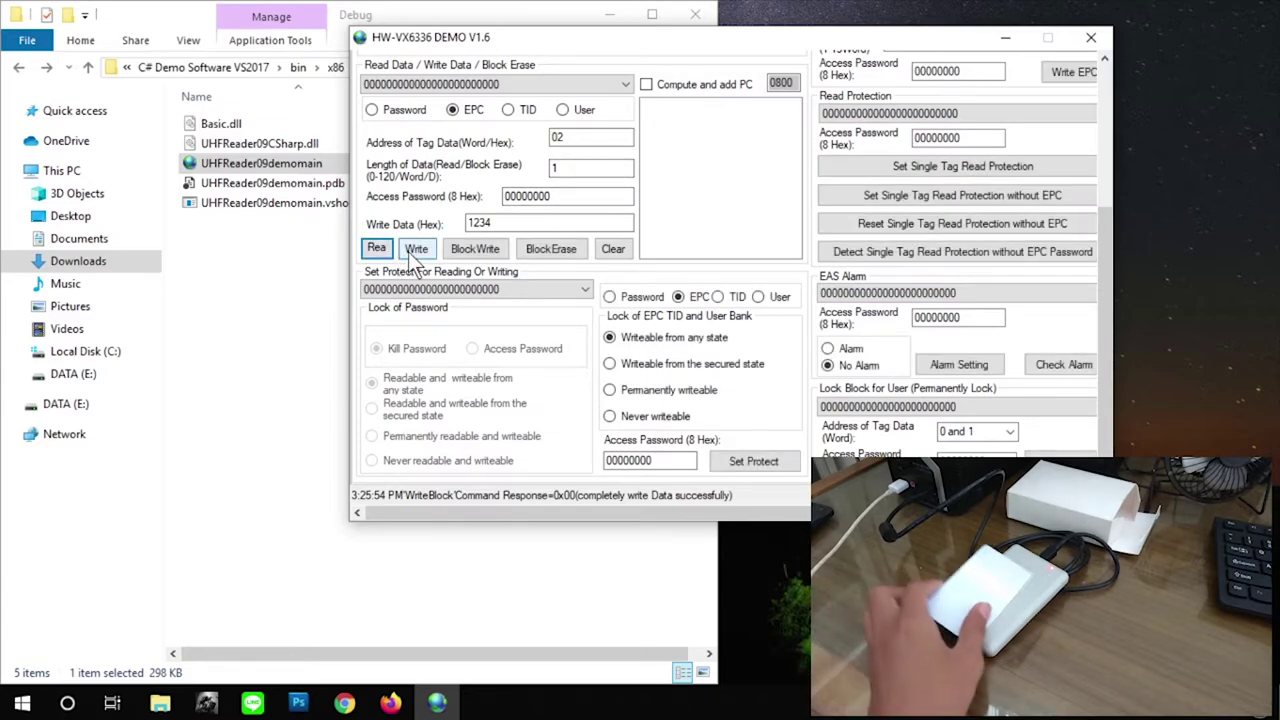
{"action": "left_click", "coordinate": [390, 252]}
{"action": "left_click", "coordinate": [390, 252]}
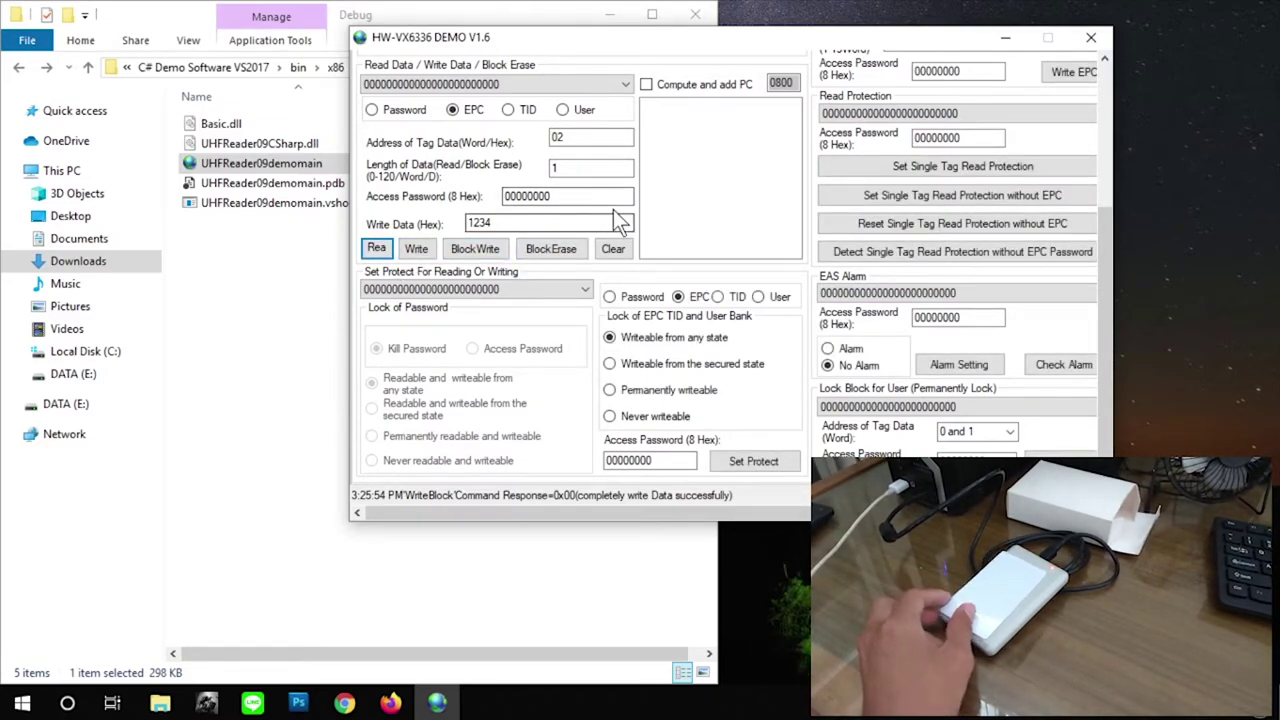
Run and stop a tag query to refresh the listed EPC, and read the tag's data at address 02.
{"action": "scroll", "coordinate": [618, 225], "scroll_direction": "up", "scroll_amount": 3}
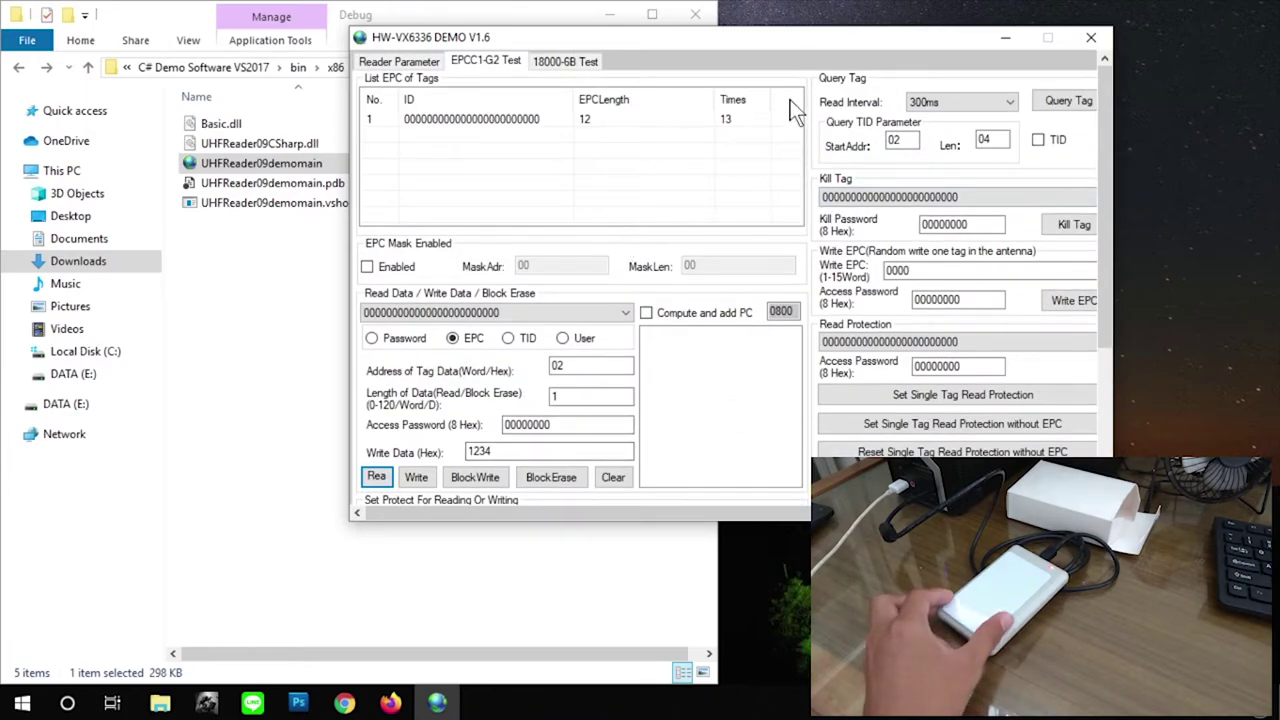
{"action": "left_click", "coordinate": [1064, 106]}
{"action": "left_click", "coordinate": [1064, 106]}
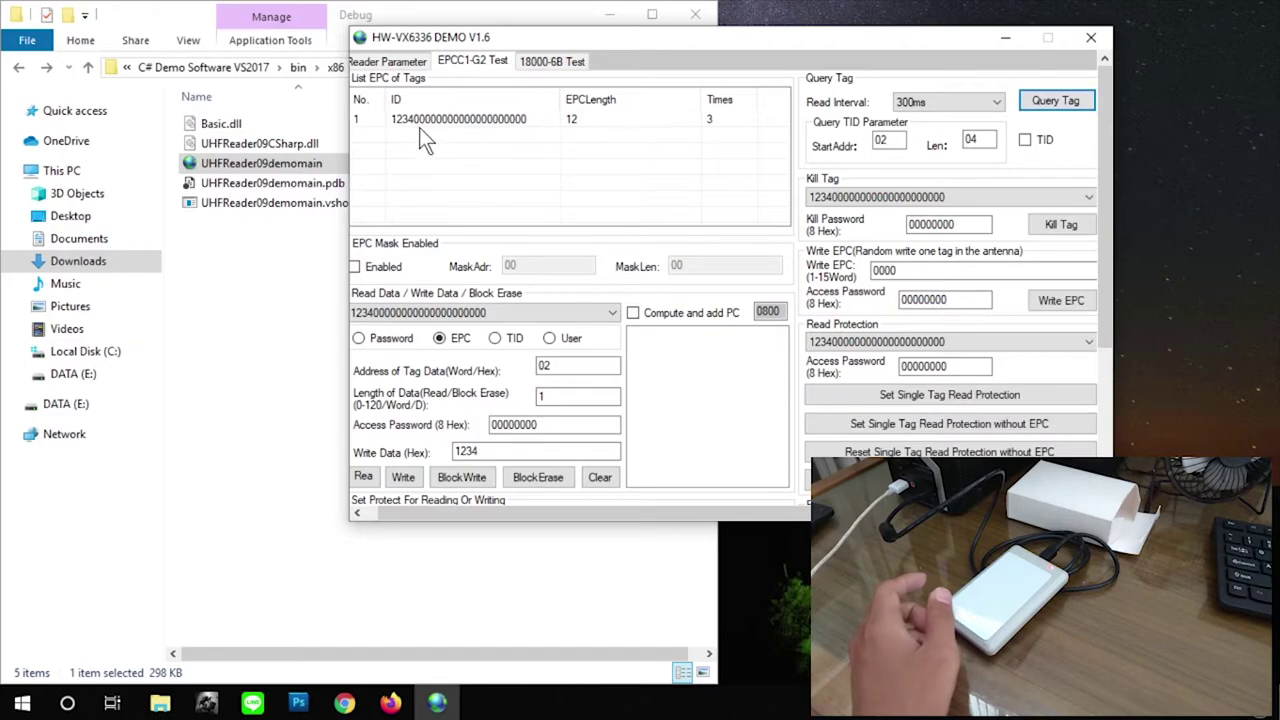
{"action": "left_click_drag", "start_coordinate": [402, 514], "coordinate": [389, 516]}
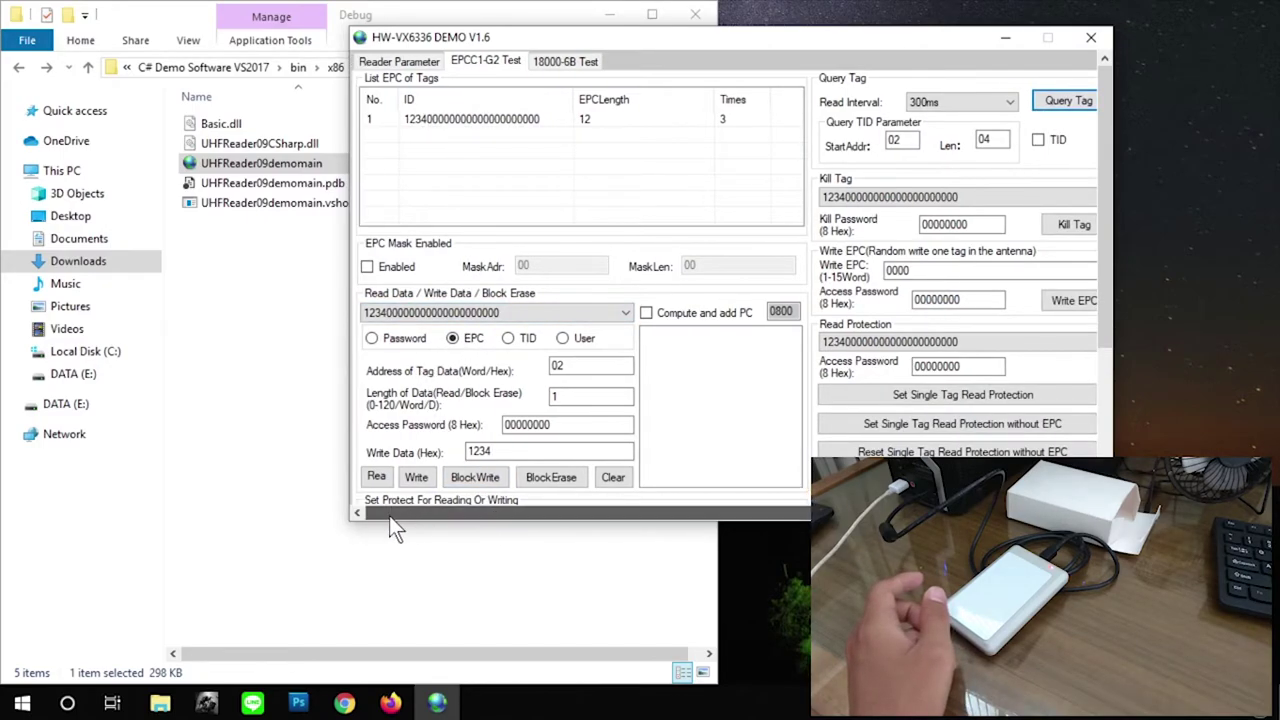
{"action": "left_click", "coordinate": [376, 476]}
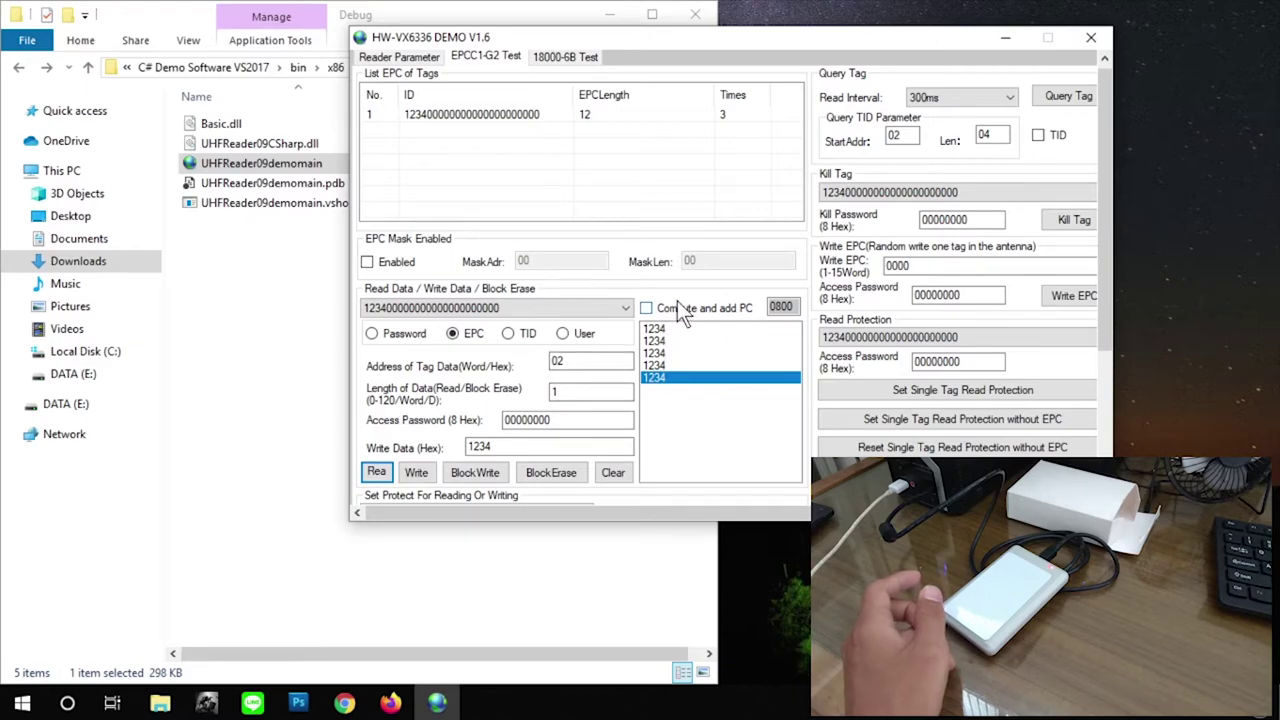
Set the Address of Tag Data to 03 for the EPC bank.
{"action": "left_click", "coordinate": [572, 364]}
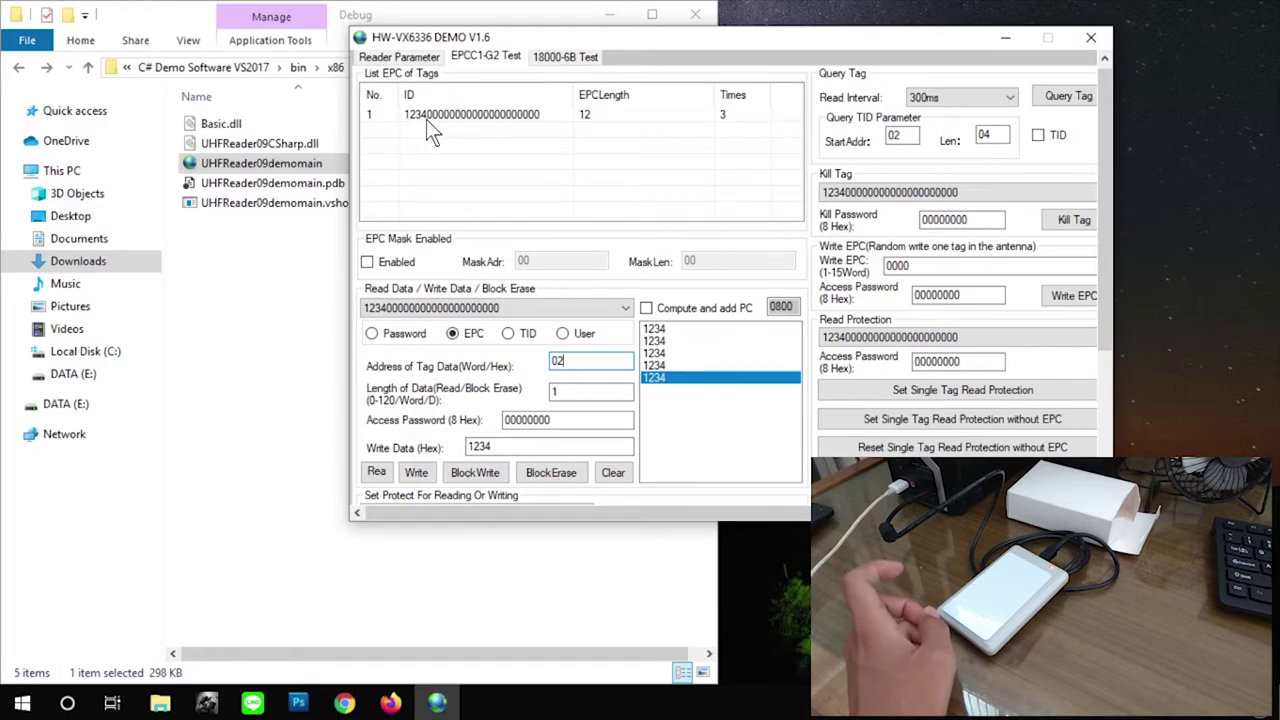
{"action": "key", "text": "BackSpace"}
{"action": "type", "text": "3"}
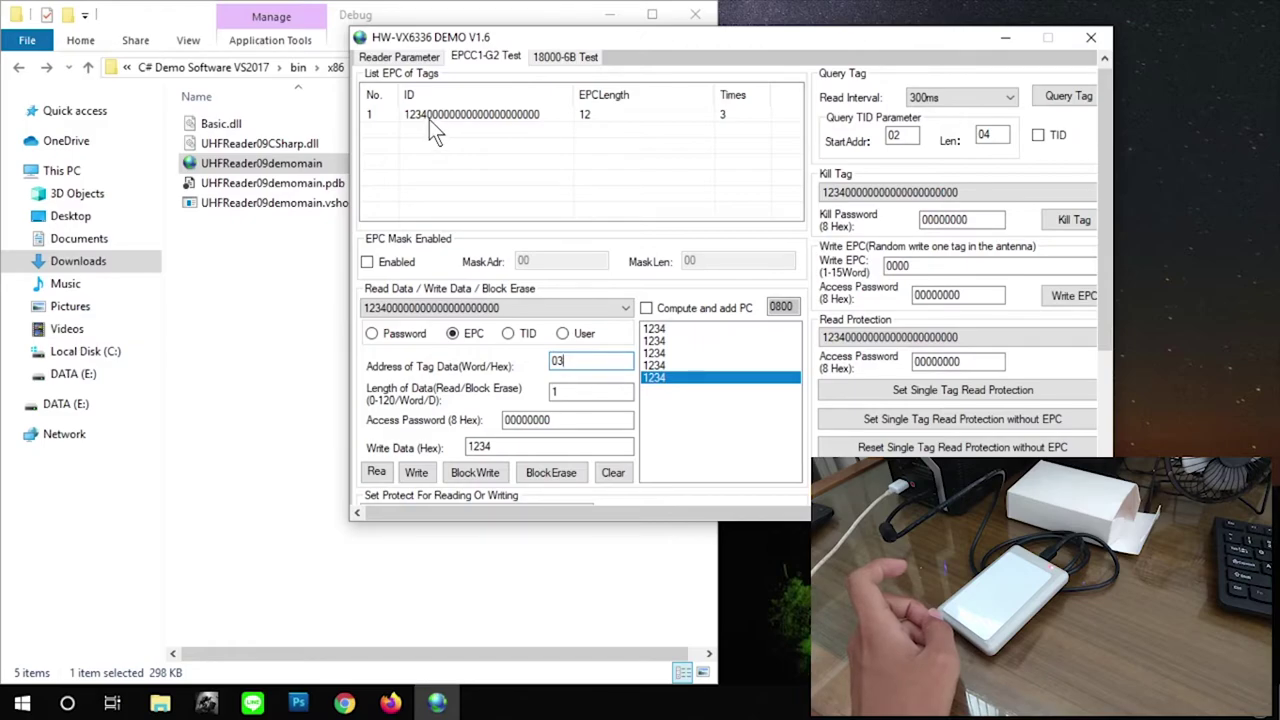
Try to block-write 45678 to the tag's EPC bank at address 03.
{"action": "scroll", "coordinate": [502, 364], "scroll_direction": "down", "scroll_amount": 2}
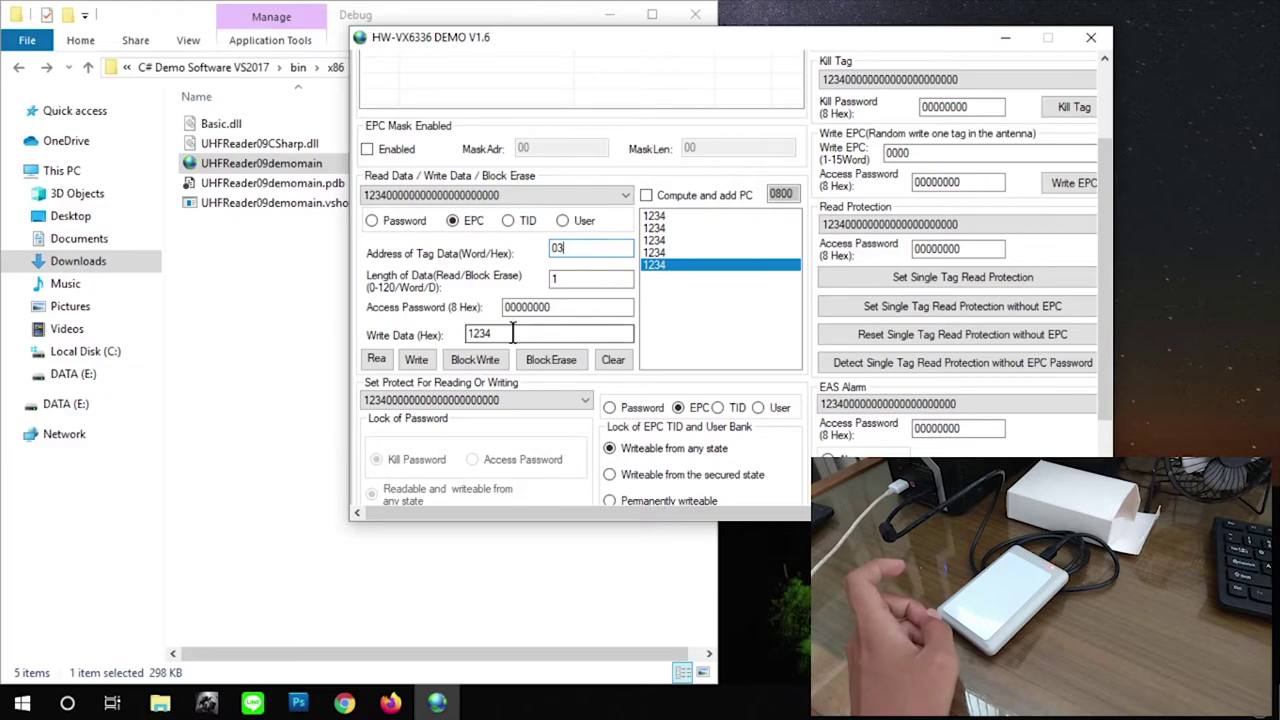
{"action": "left_click_drag", "start_coordinate": [512, 333], "coordinate": [441, 333]}
{"action": "scroll", "coordinate": [468, 315], "scroll_direction": "up", "scroll_amount": 2}
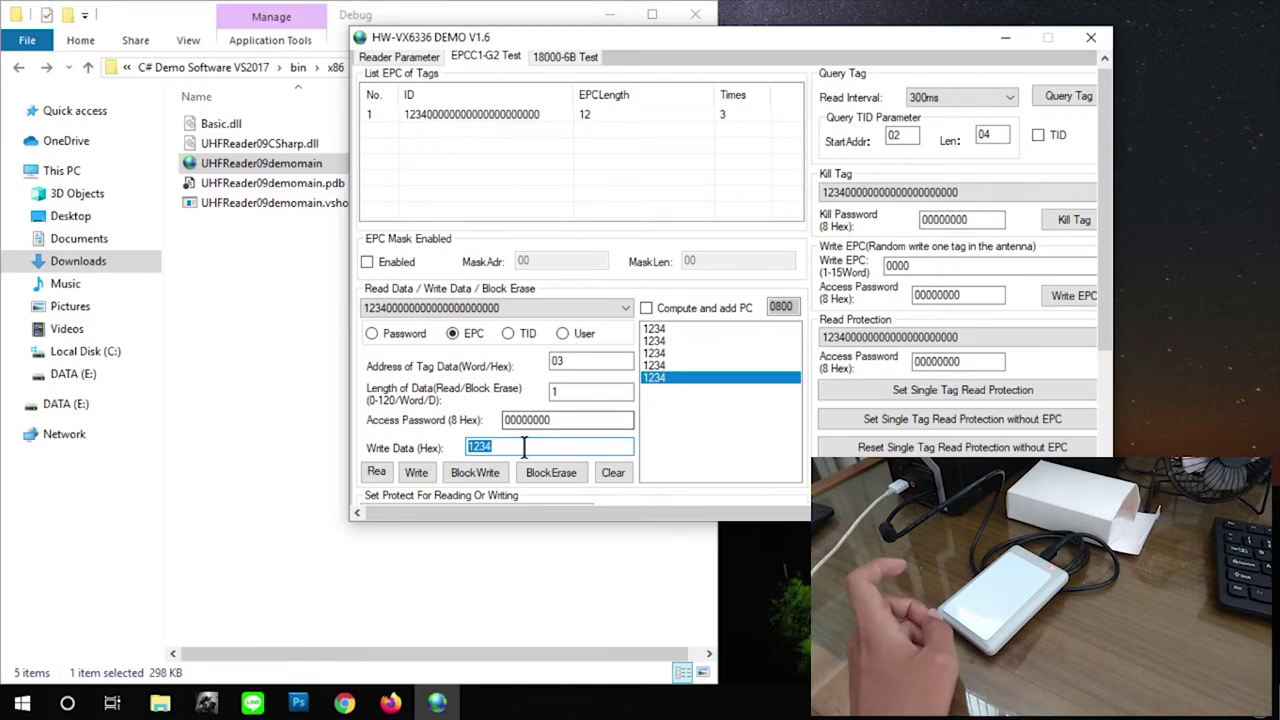
{"action": "type", "text": "456"}
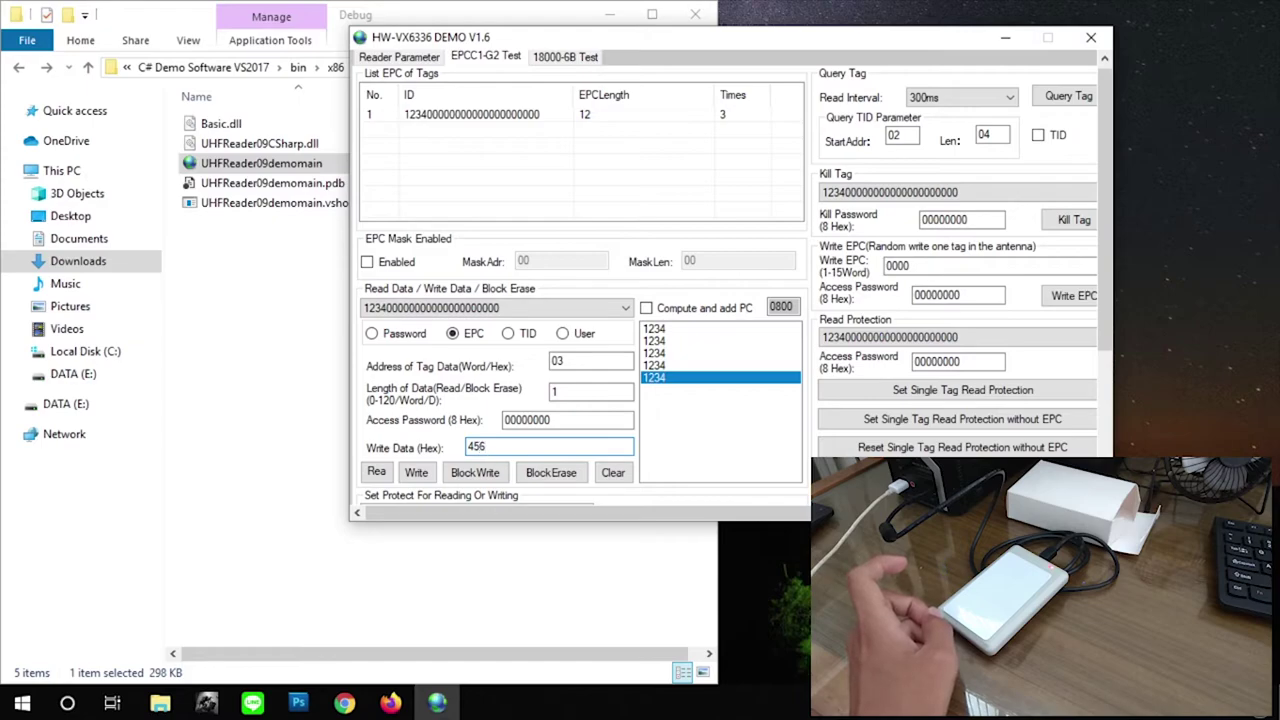
{"action": "type", "text": "78"}
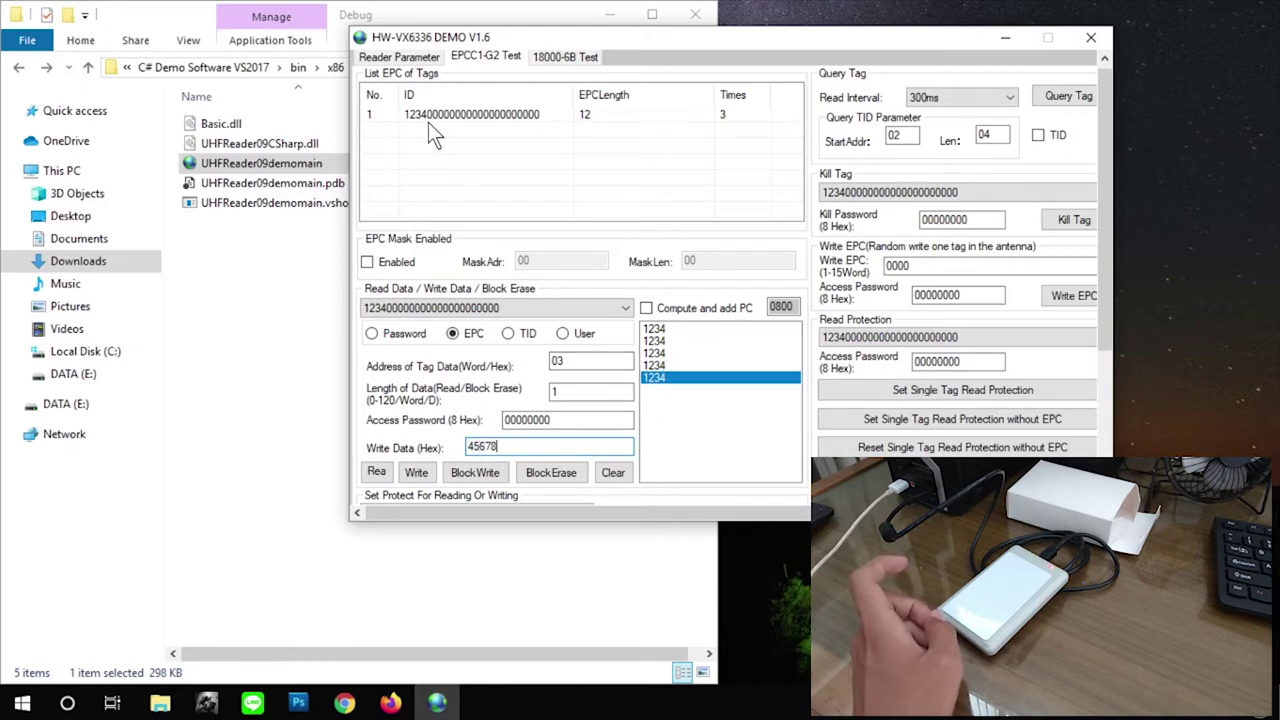
{"action": "left_click", "coordinate": [487, 475]}
{"action": "left_click", "coordinate": [670, 406]}
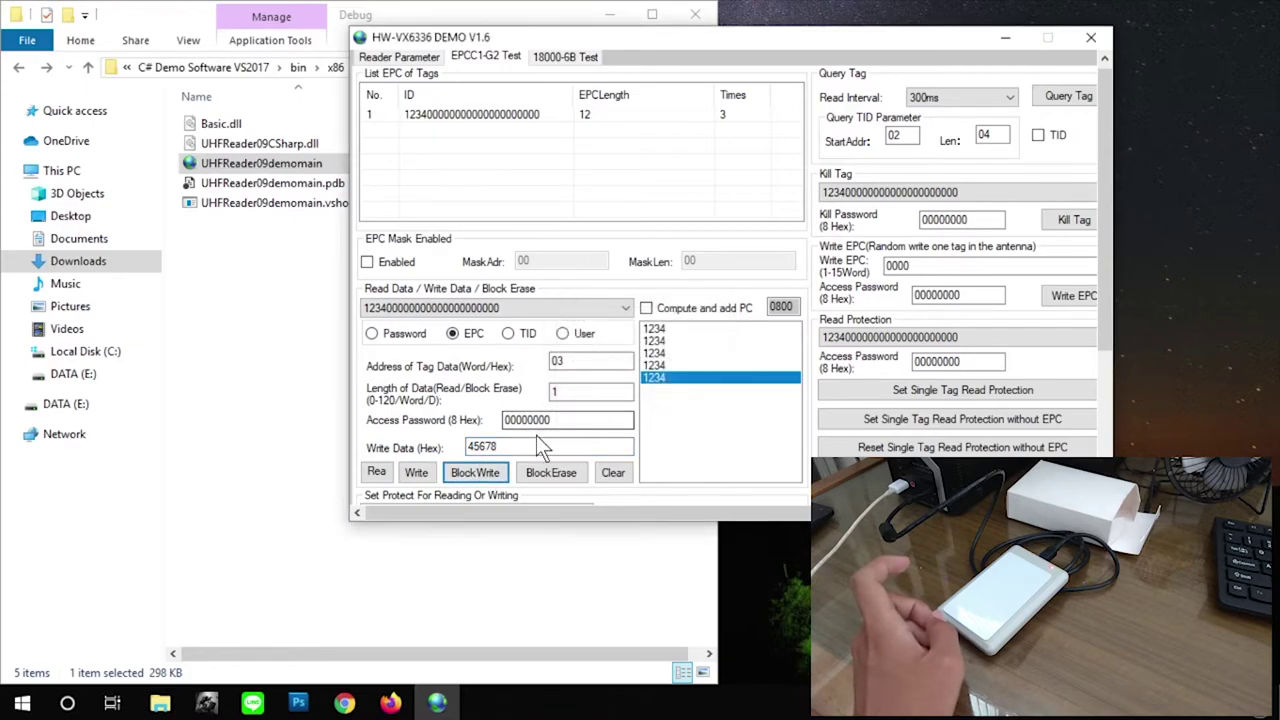
Replace the Write Data with 5678 and block-write it to the tag's EPC bank at address 03.
{"action": "key", "text": "BackSpace"}
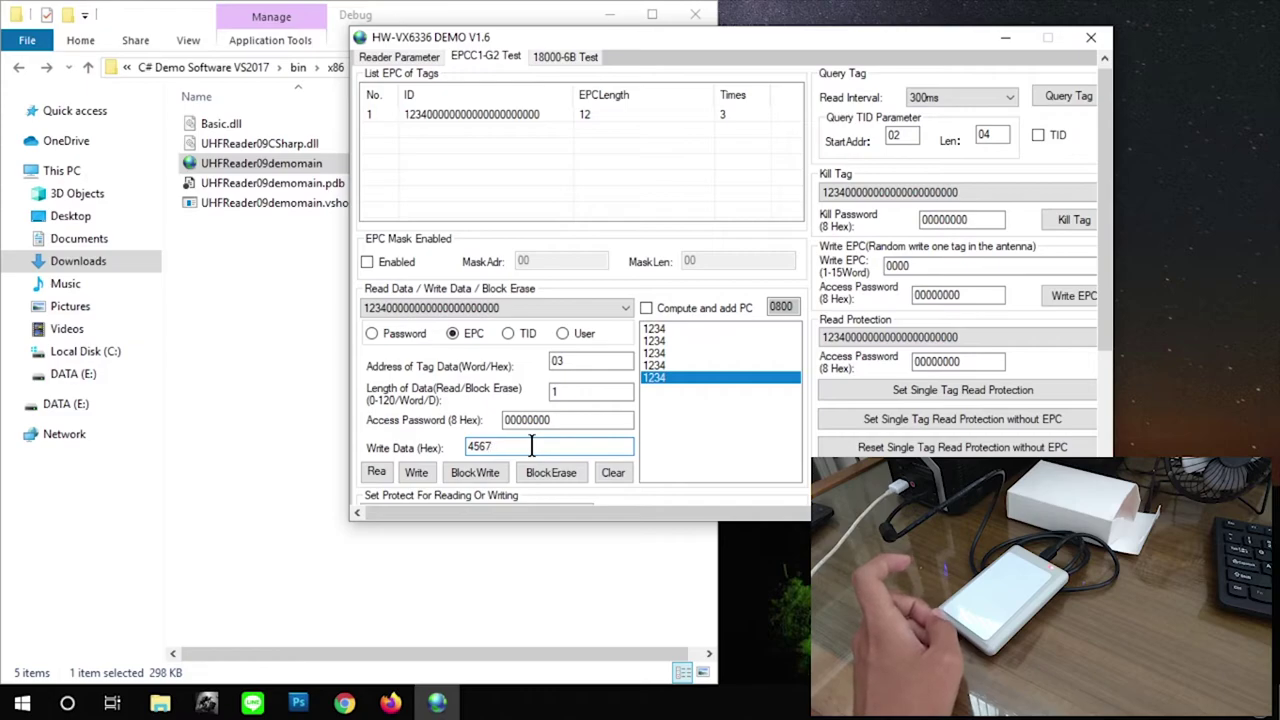
{"action": "key", "text": "BackSpace"}
{"action": "key", "text": "BackSpace"}
{"action": "key", "text": "BackSpace"}
{"action": "key", "text": "BackSpace"}
{"action": "type", "text": "5678"}
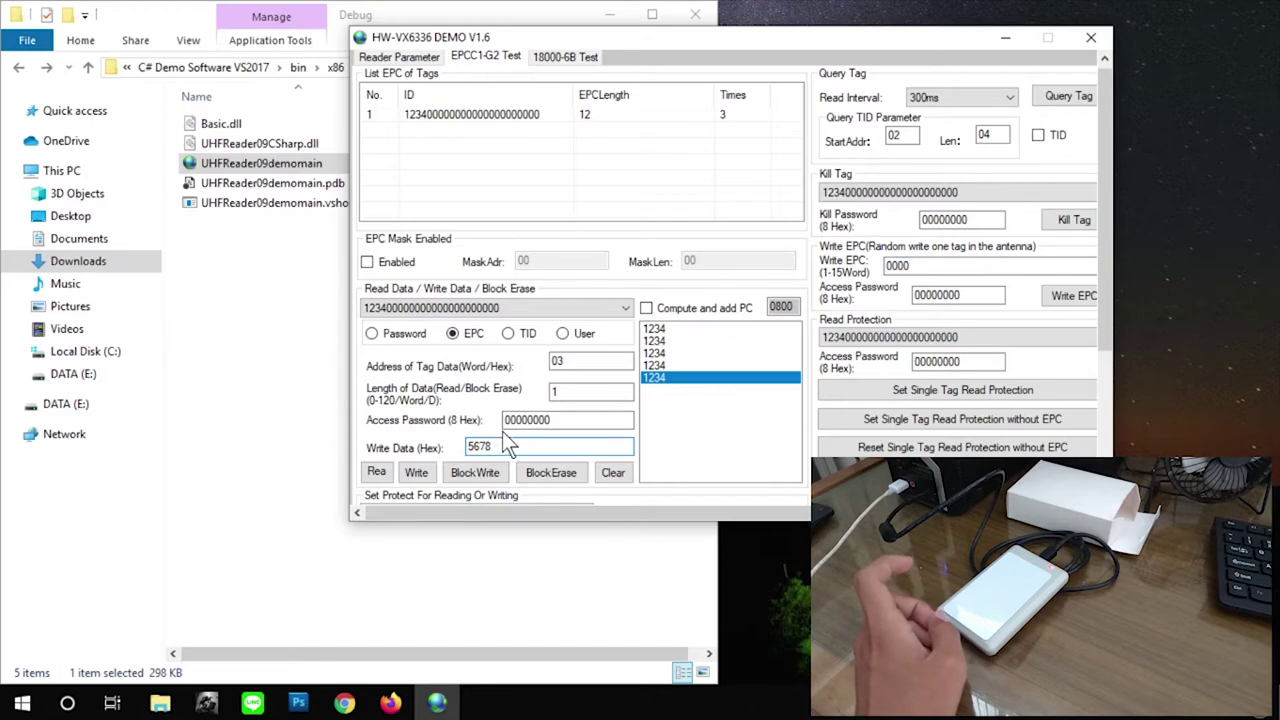
{"action": "scroll", "coordinate": [508, 447], "scroll_direction": "down", "scroll_amount": 3}
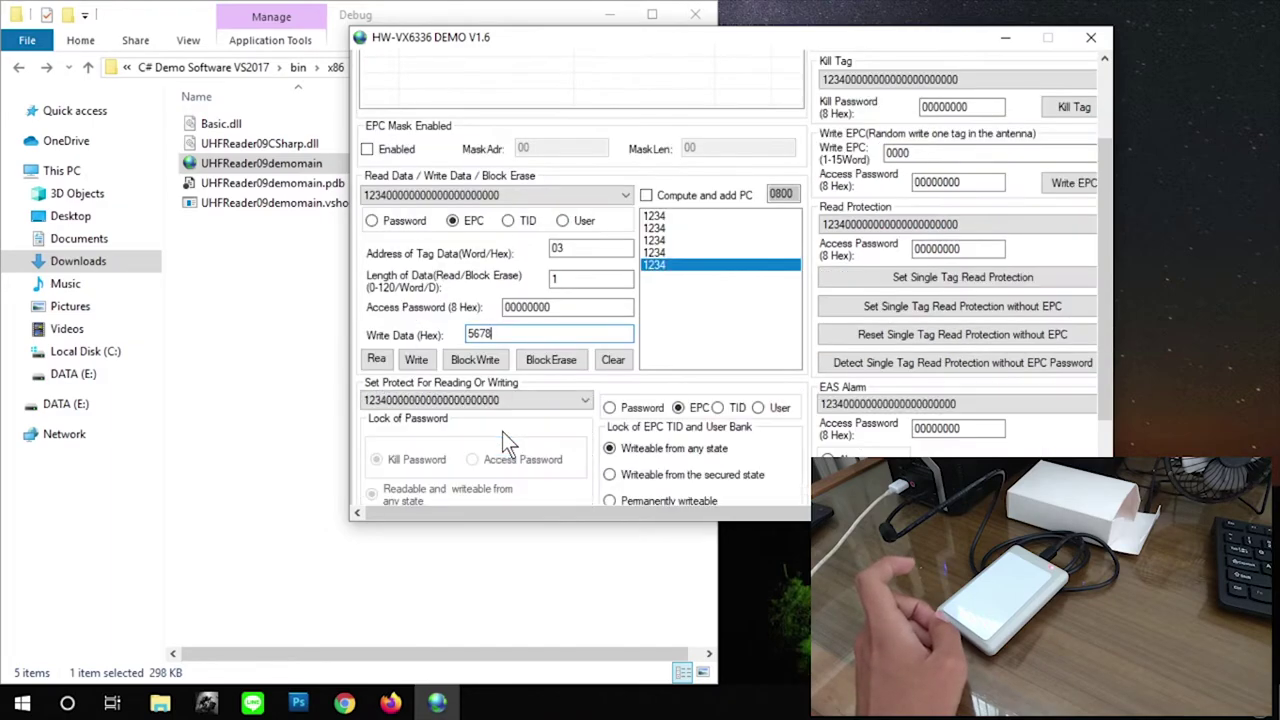
{"action": "left_click", "coordinate": [503, 366]}
Check the write status, then run and stop a tag query to refresh the tag's EPC in the list.
{"action": "scroll", "coordinate": [532, 455], "scroll_direction": "down", "scroll_amount": 3}
{"action": "scroll", "coordinate": [575, 376], "scroll_direction": "up", "scroll_amount": 6}
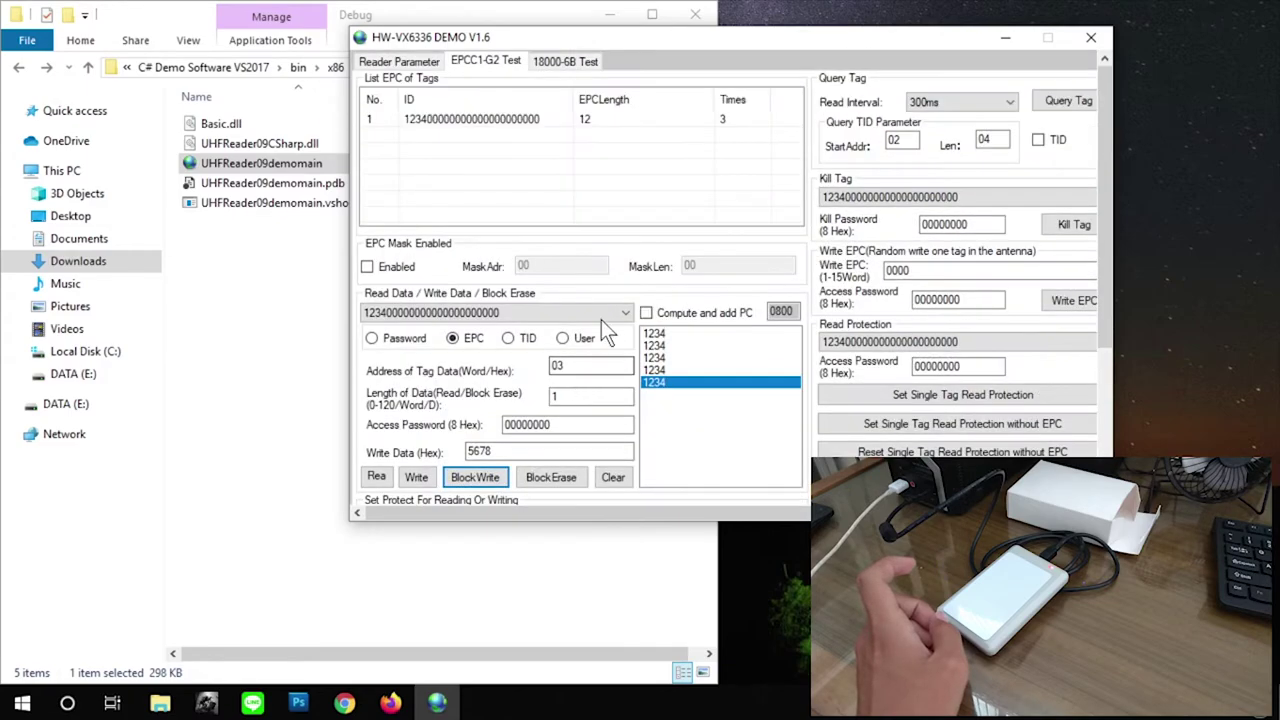
{"action": "left_click", "coordinate": [1049, 107]}
{"action": "left_click", "coordinate": [1049, 107]}
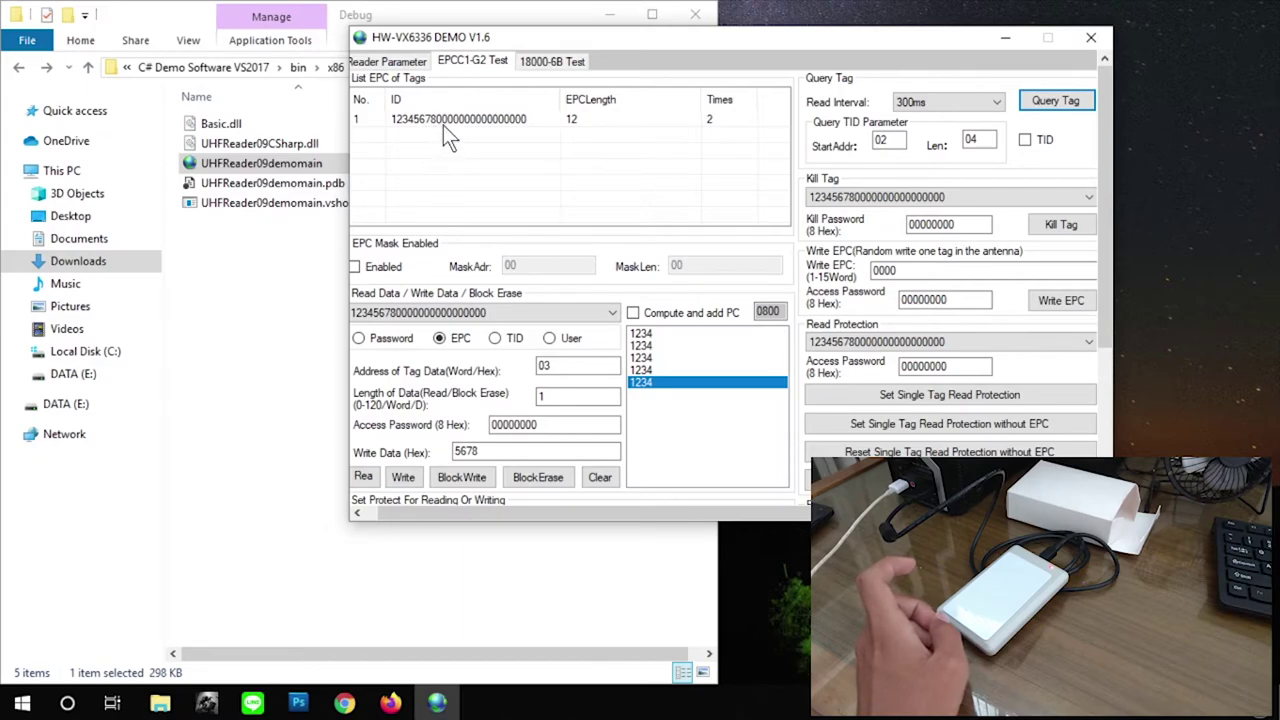
Set the Address of Tag Data to 02 and block-write 5678 to the tag's EPC bank.
{"action": "left_click", "coordinate": [563, 364]}
{"action": "key", "text": "BackSpace"}
{"action": "type", "text": "4"}
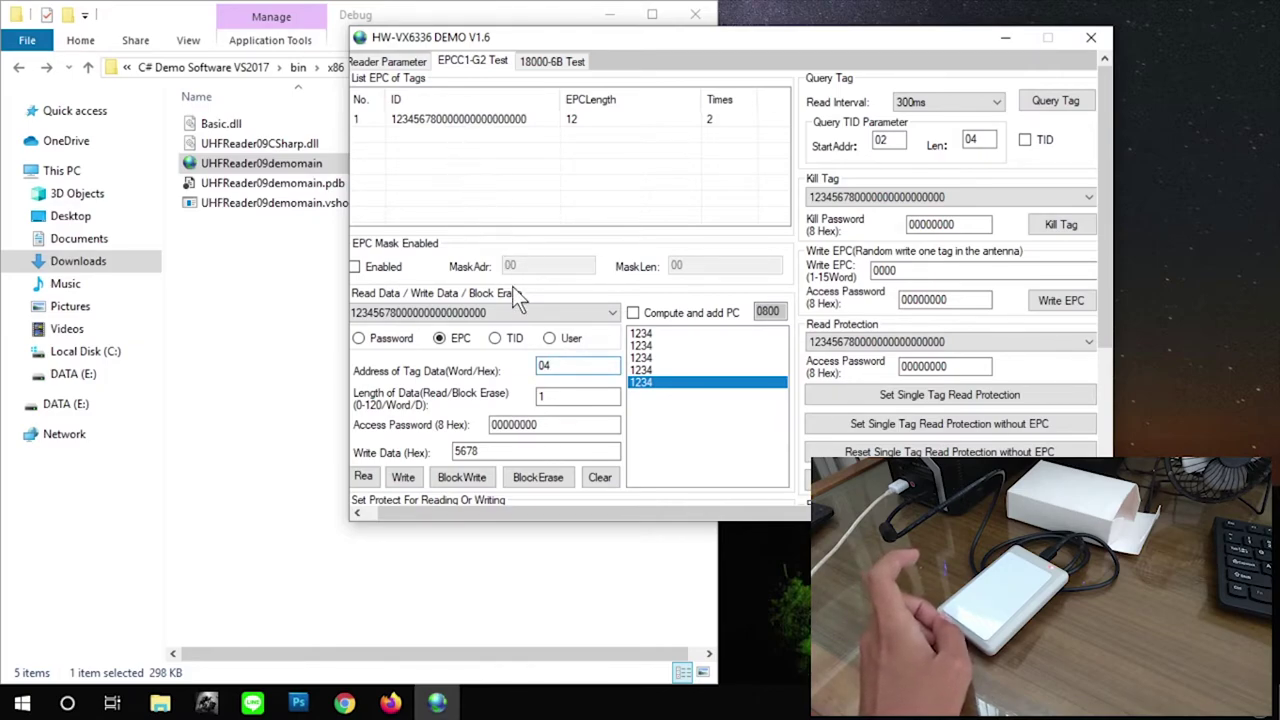
{"action": "key", "text": "BackSpace"}
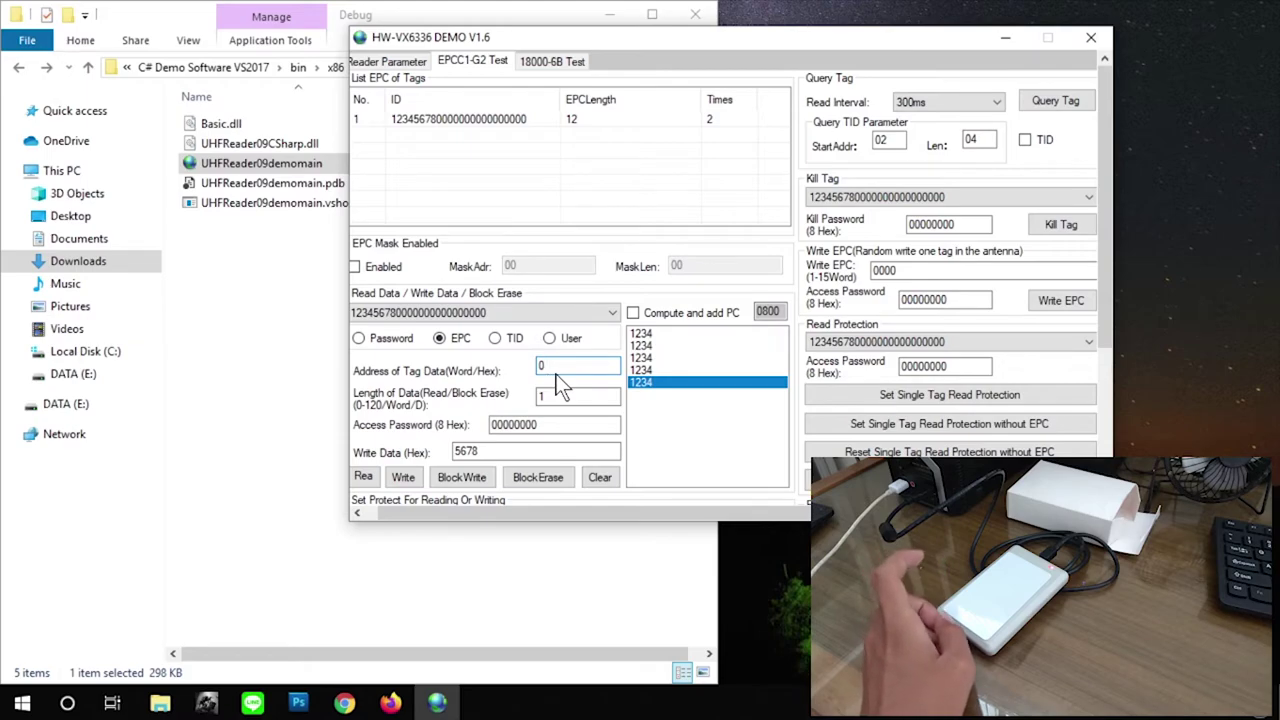
{"action": "type", "text": "2"}
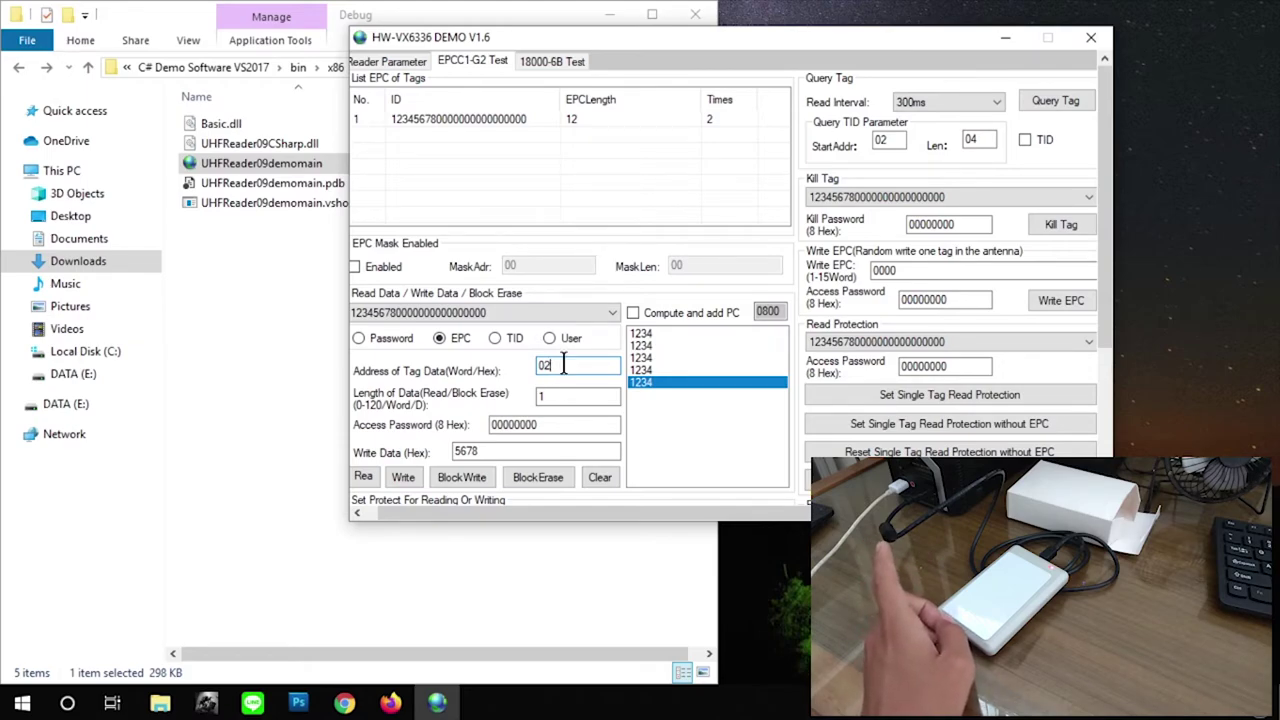
{"action": "scroll", "coordinate": [565, 370], "scroll_direction": "down", "scroll_amount": 1}
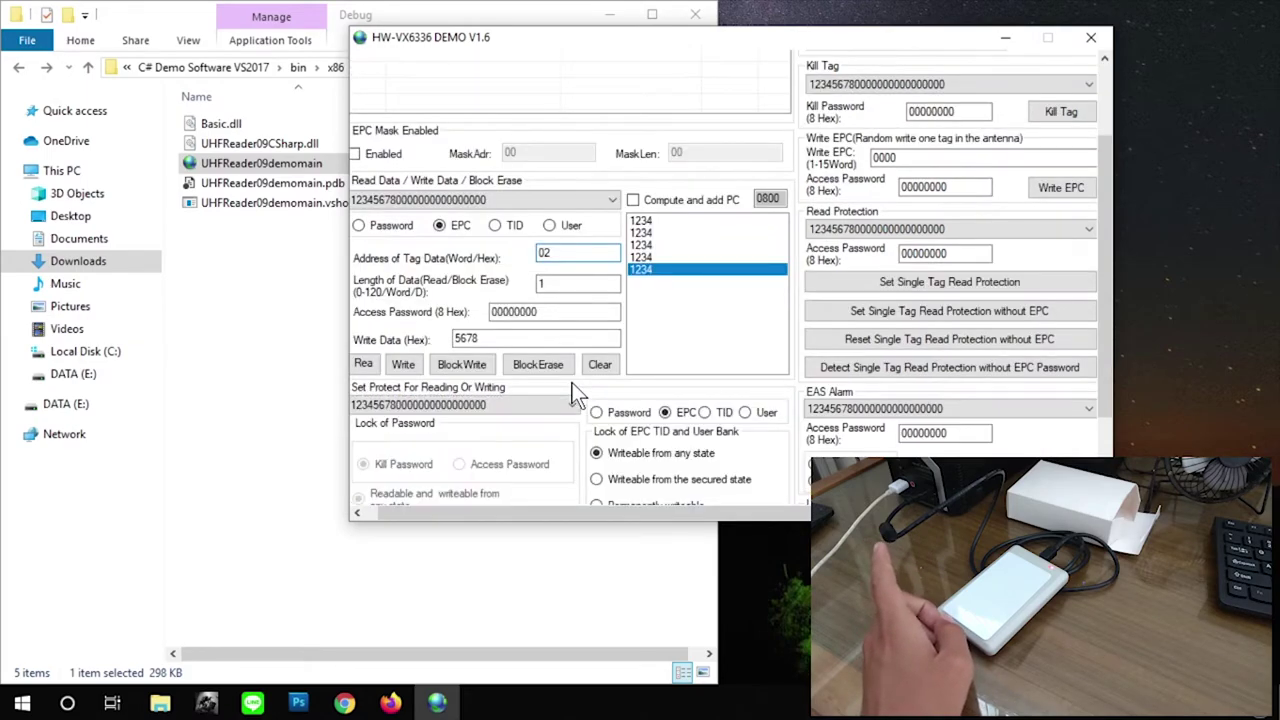
{"action": "left_click", "coordinate": [470, 365]}
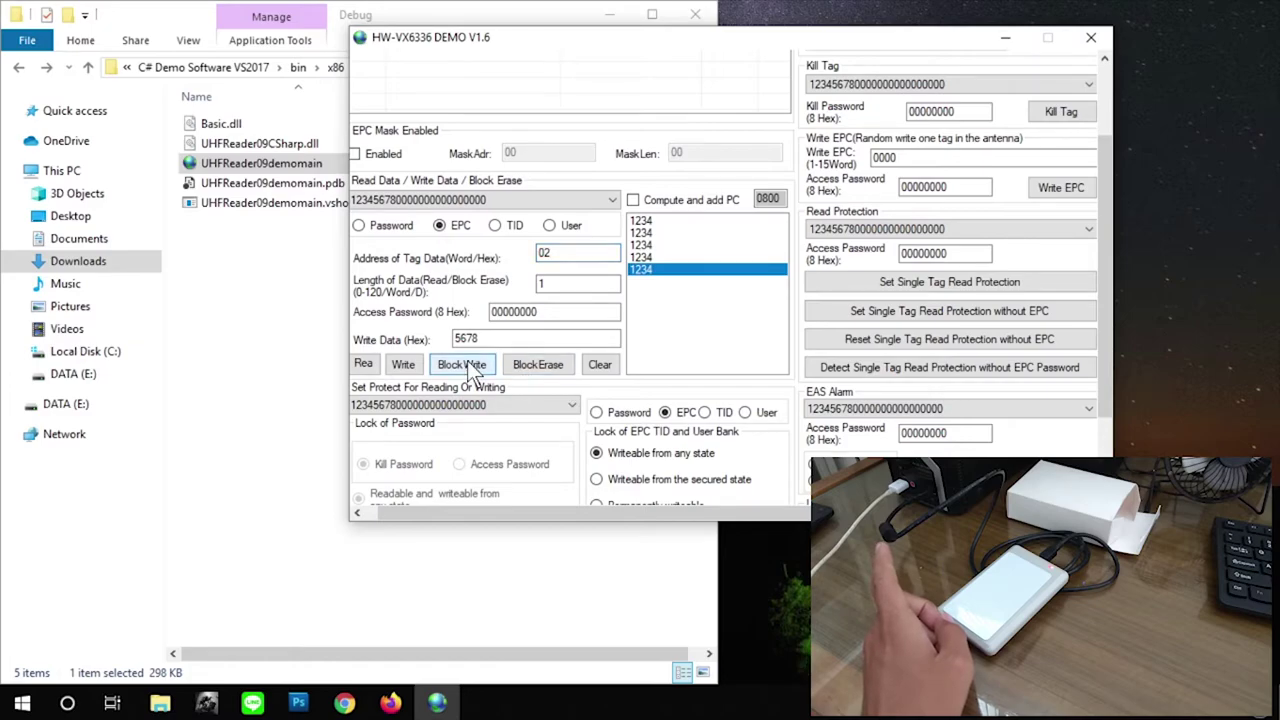
{"action": "scroll", "coordinate": [590, 400], "scroll_direction": "down", "scroll_amount": 1}
Run and stop a tag query to refresh the EPC list, then read one word at address 02 of the EPC bank.
{"action": "scroll", "coordinate": [610, 440], "scroll_direction": "up", "scroll_amount": 2}
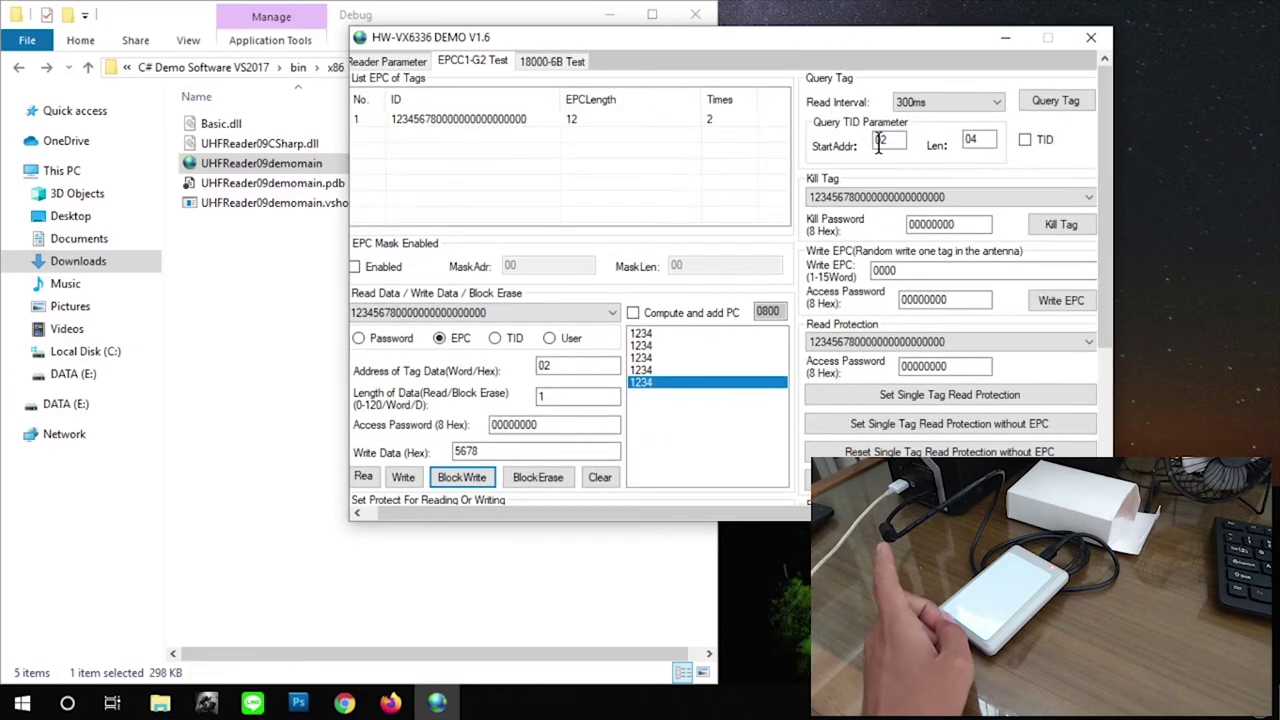
{"action": "left_click", "coordinate": [1035, 103]}
{"action": "left_click", "coordinate": [1035, 103]}
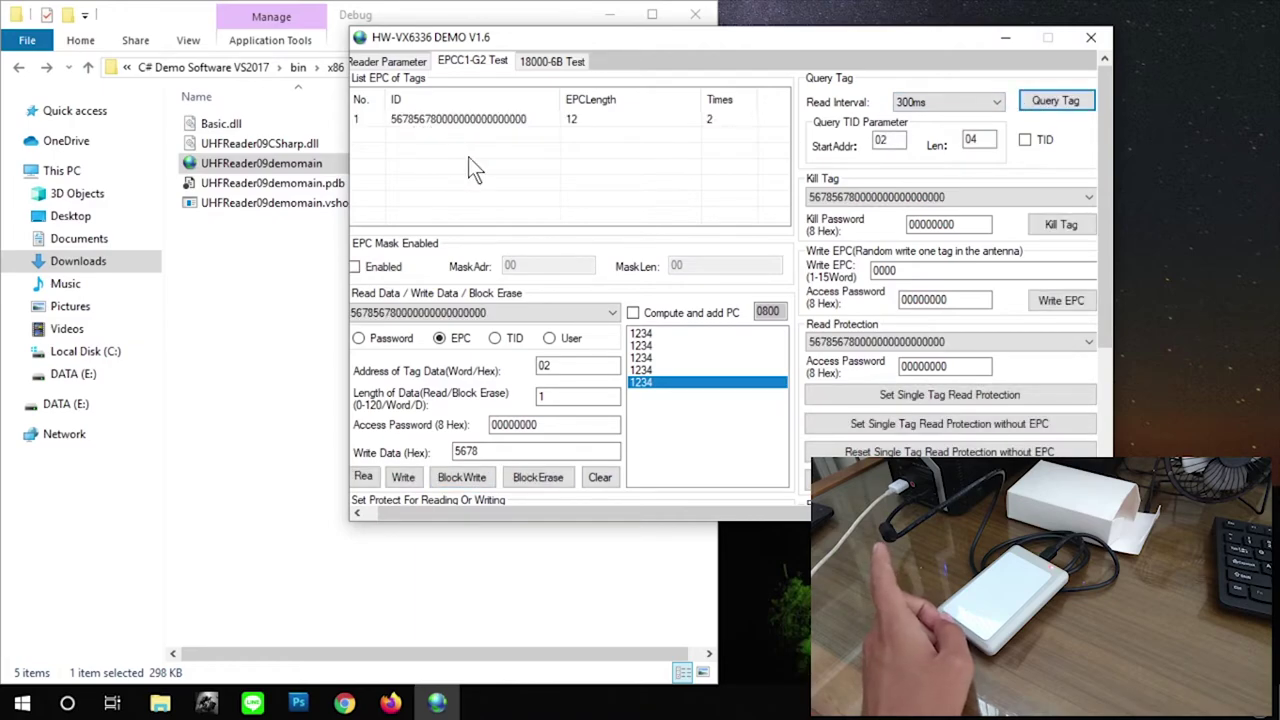
{"action": "scroll", "coordinate": [640, 275], "scroll_direction": "down", "scroll_amount": 2}
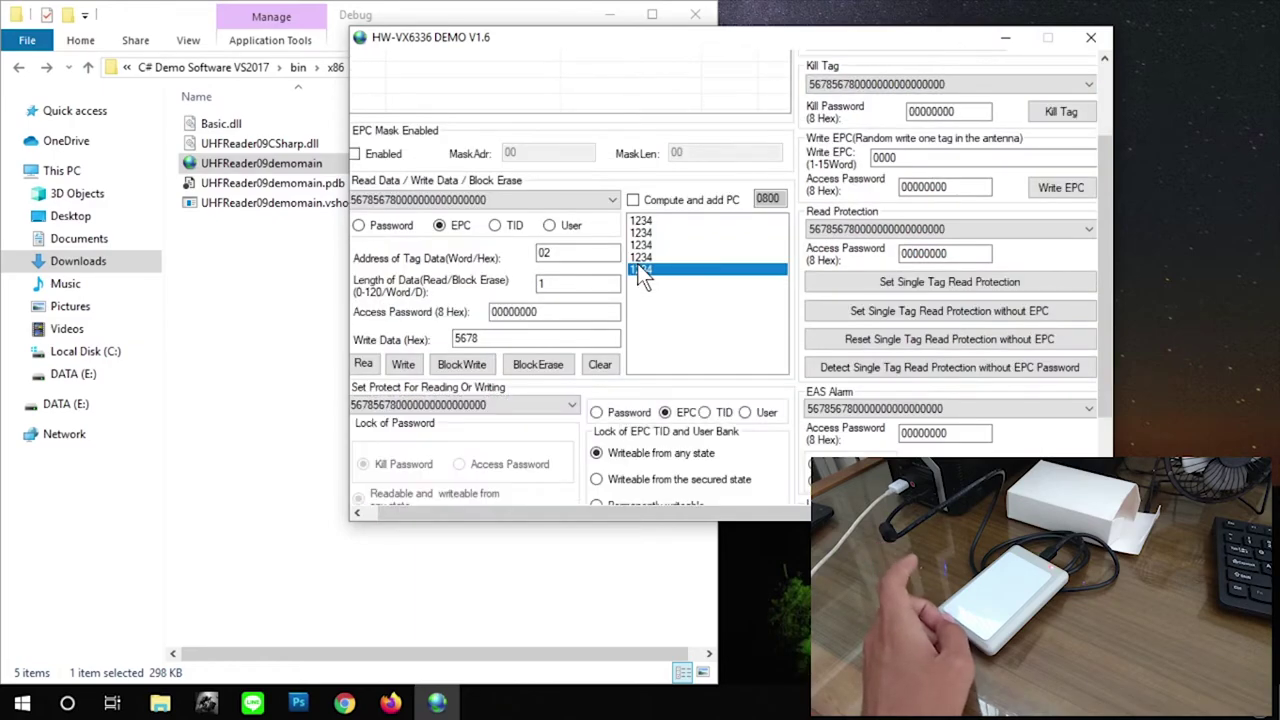
{"action": "left_click", "coordinate": [373, 365]}
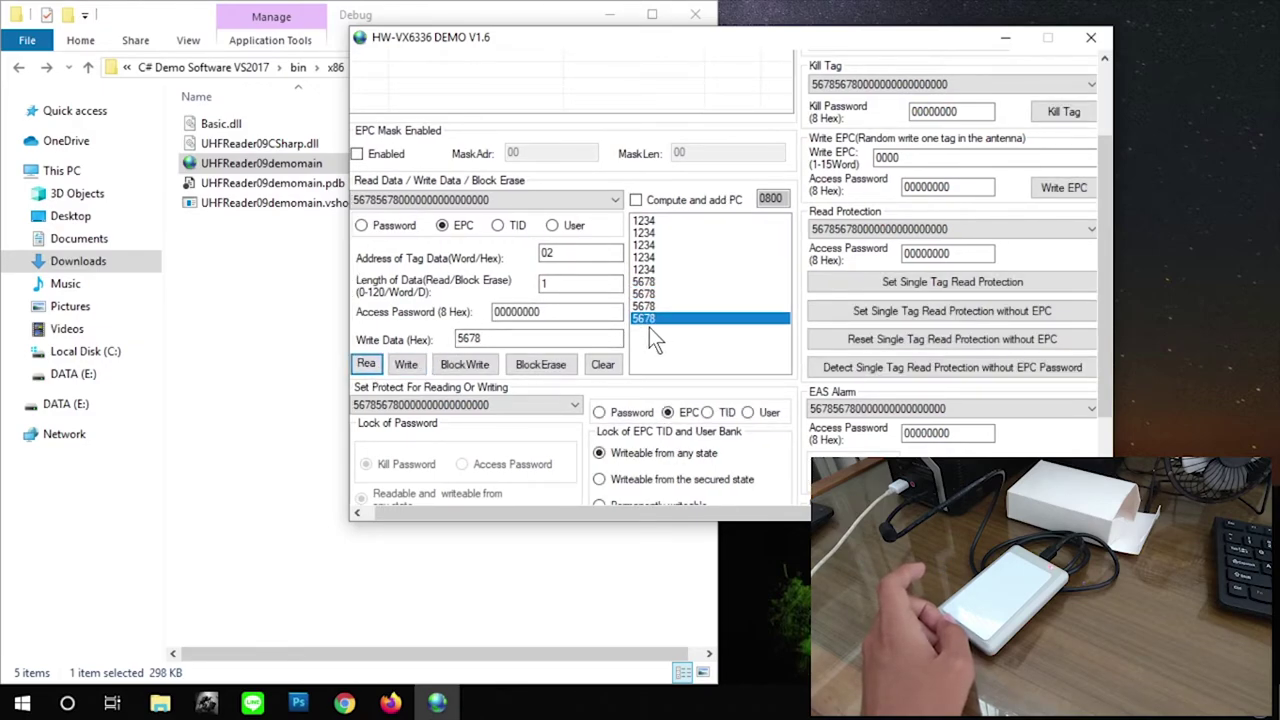
Set the Length of Data for reading and block erasing to 6 words.
{"action": "double_click", "coordinate": [571, 285]}
{"action": "type", "text": "6"}
{"action": "key", "text": "Tab"}
{"action": "key", "text": "Tab"}
{"action": "type", "text": "12345"}
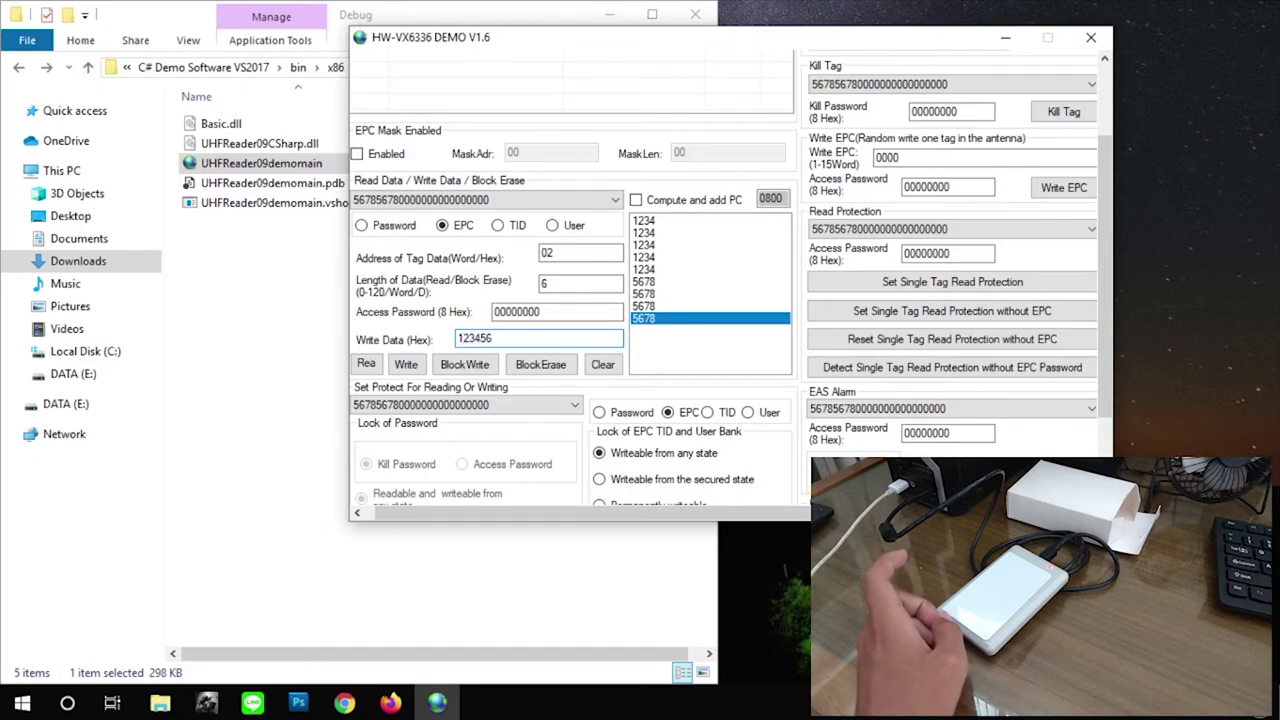
{"action": "key", "text": "BackSpace"}
{"action": "key", "text": "BackSpace"}
{"action": "key", "text": "BackSpace"}
{"action": "key", "text": "BackSpace"}
{"action": "key", "text": "BackSpace"}
{"action": "type", "text": "A1"}
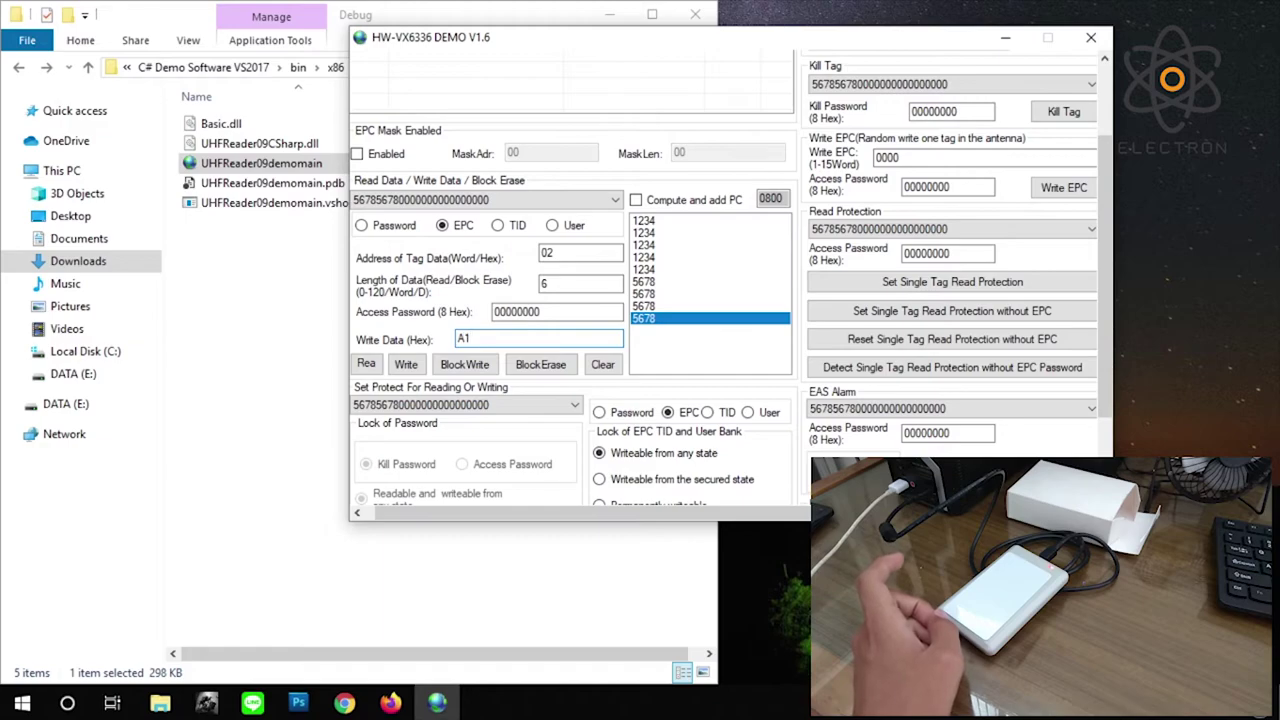
{"action": "type", "text": "23456"}
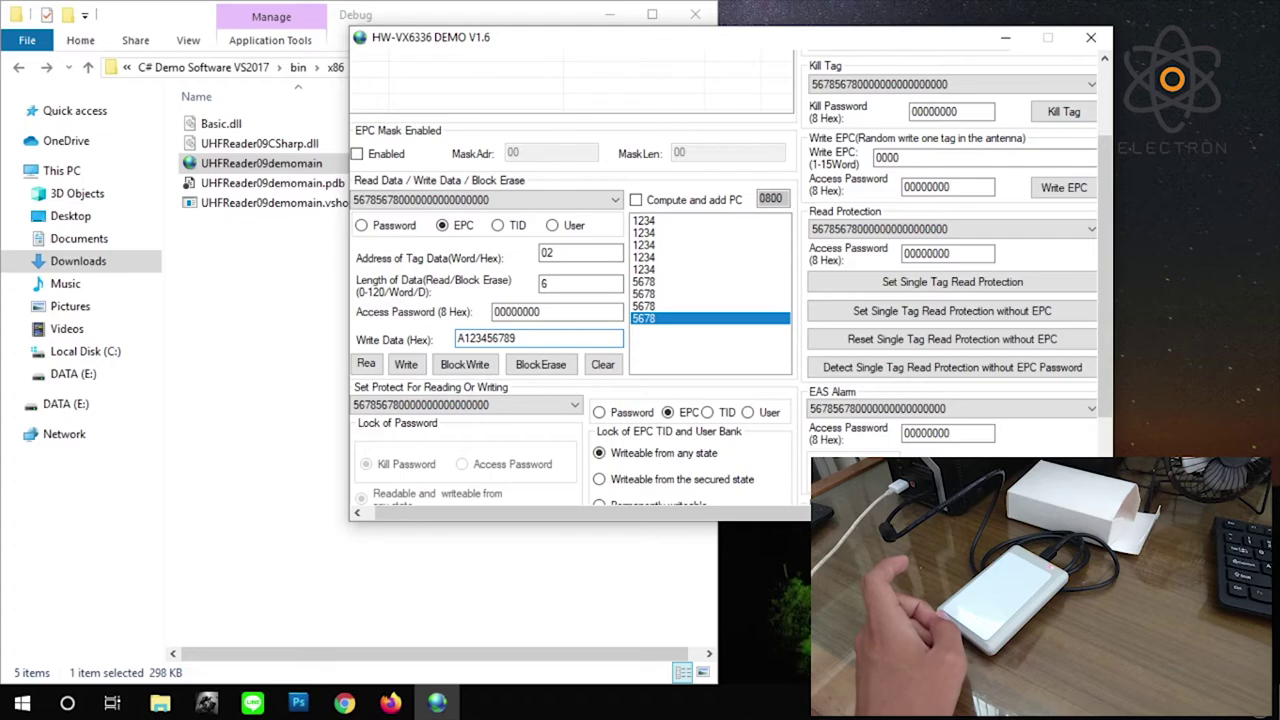
{"action": "type", "text": "789B"}
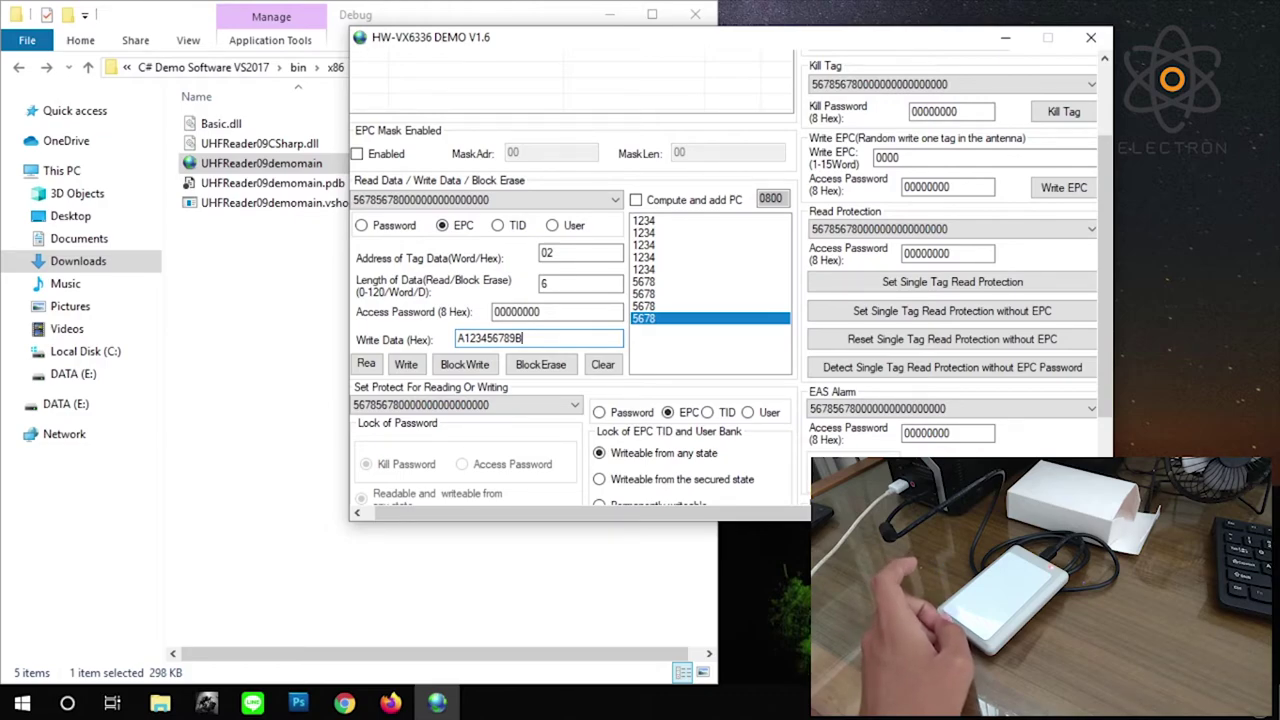
{"action": "type", "text": "3"}
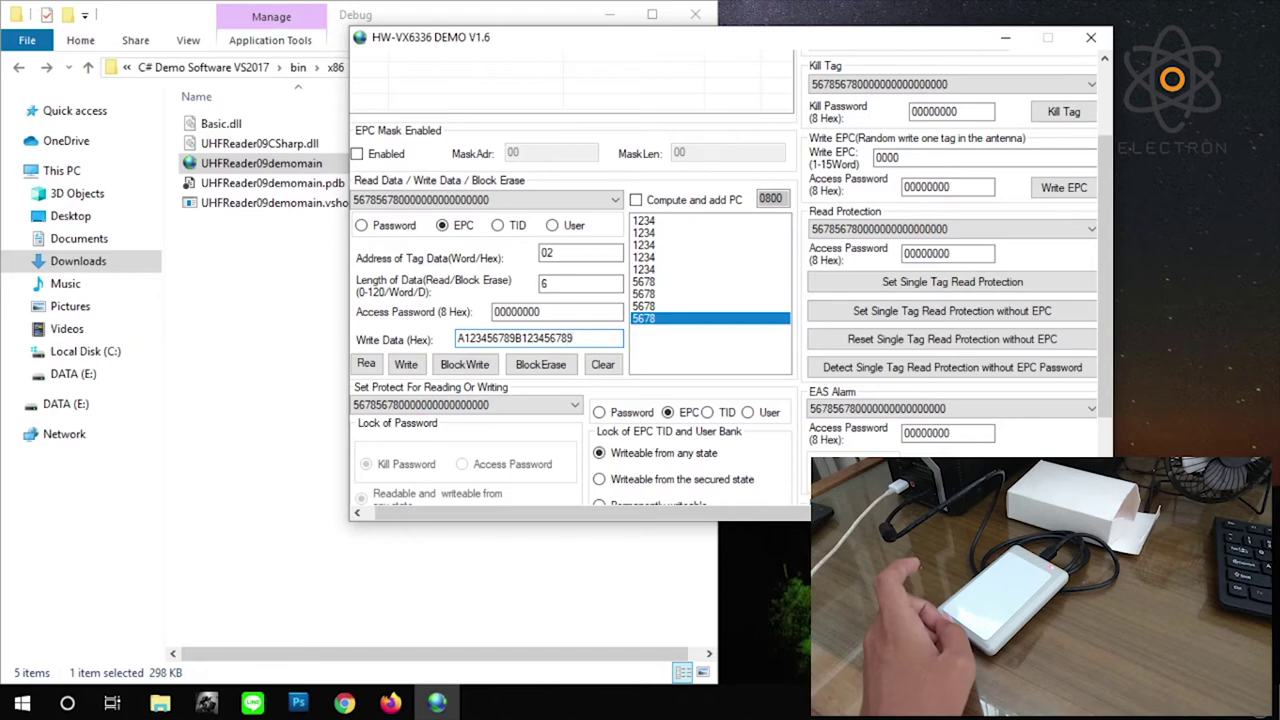
{"action": "type", "text": "1234"}
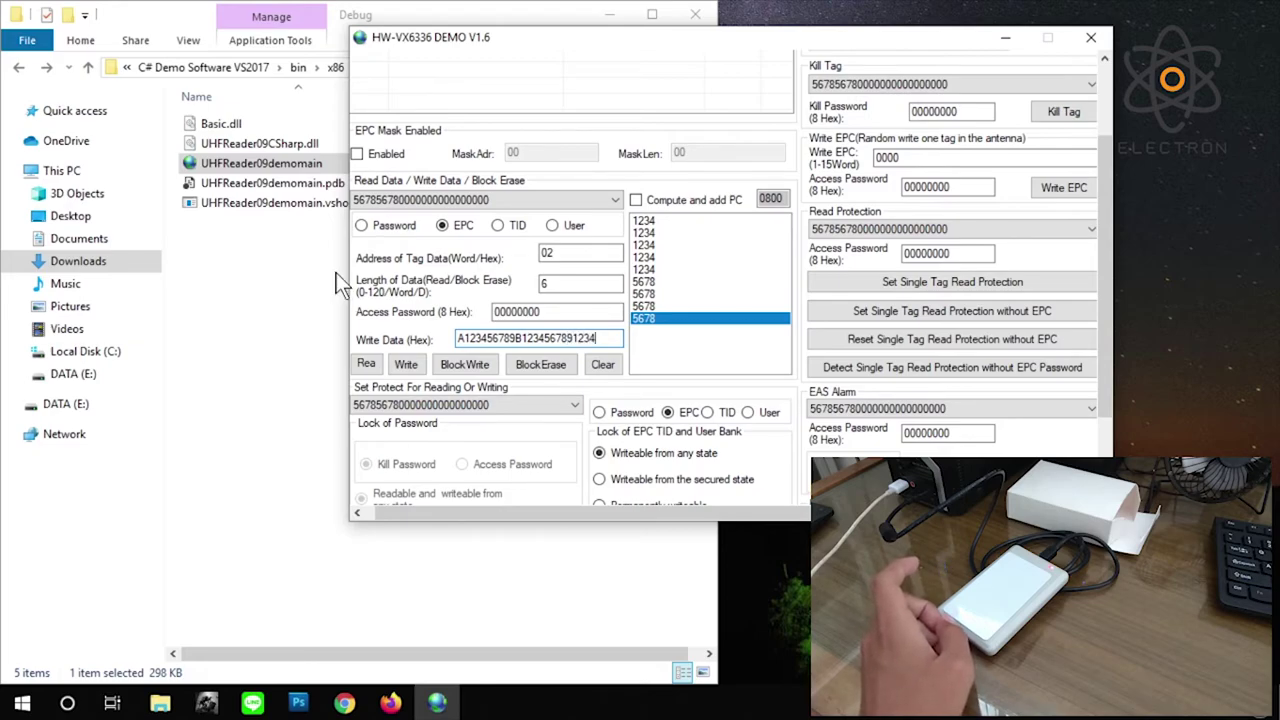
{"action": "left_click", "coordinate": [468, 365]}
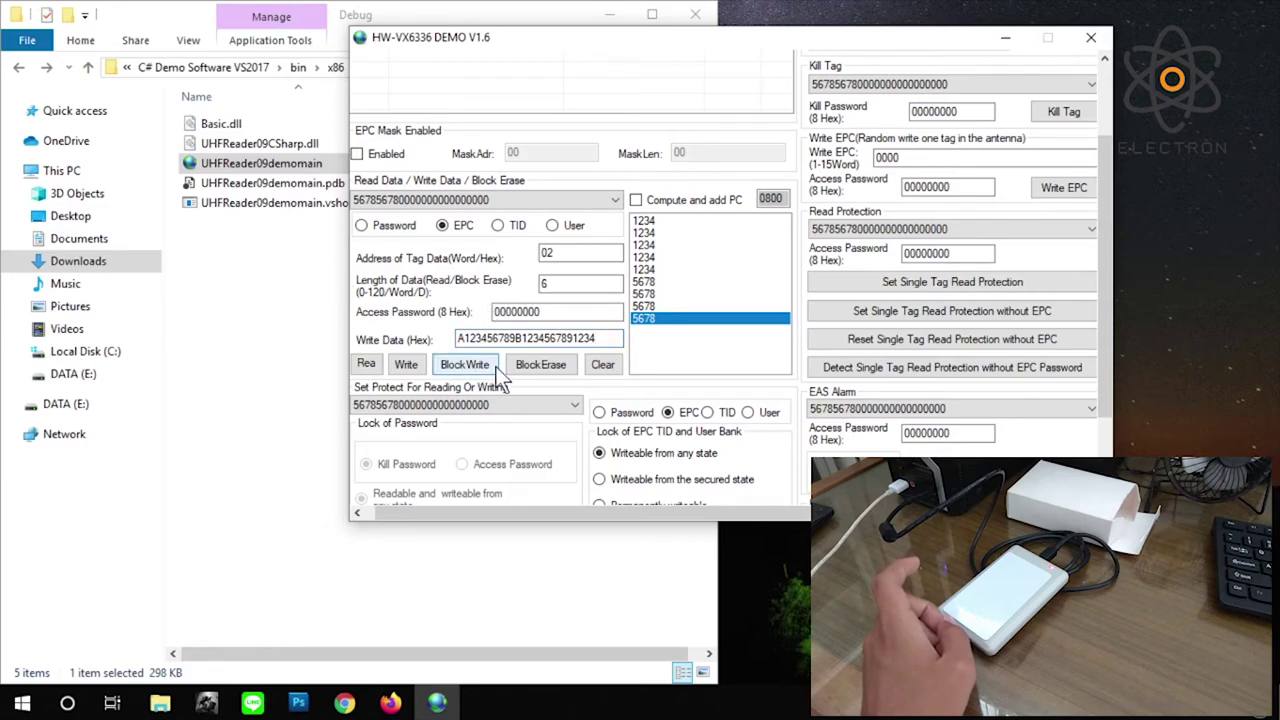
{"action": "scroll", "coordinate": [578, 452], "scroll_direction": "down", "scroll_amount": 2}
Run and stop a tag query to update the listed EPC after the six-word write.
{"action": "scroll", "coordinate": [576, 495], "scroll_direction": "up", "scroll_amount": 4}
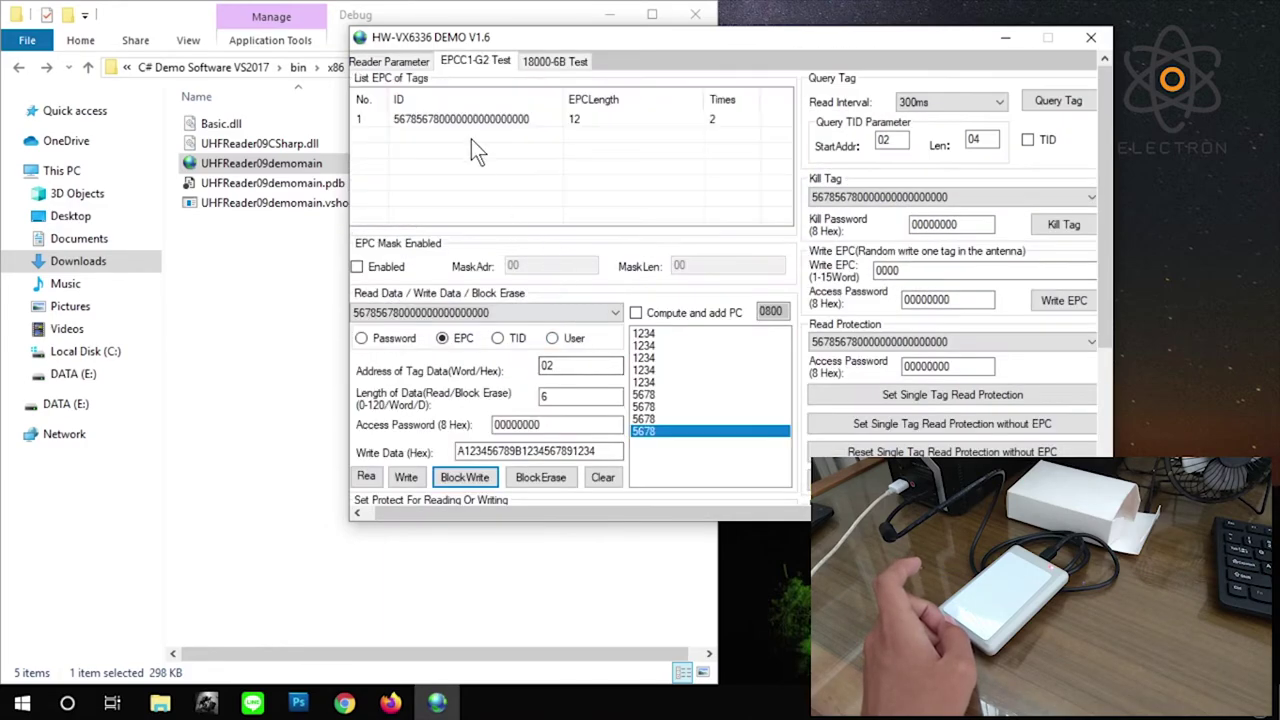
{"action": "left_click", "coordinate": [1058, 100]}
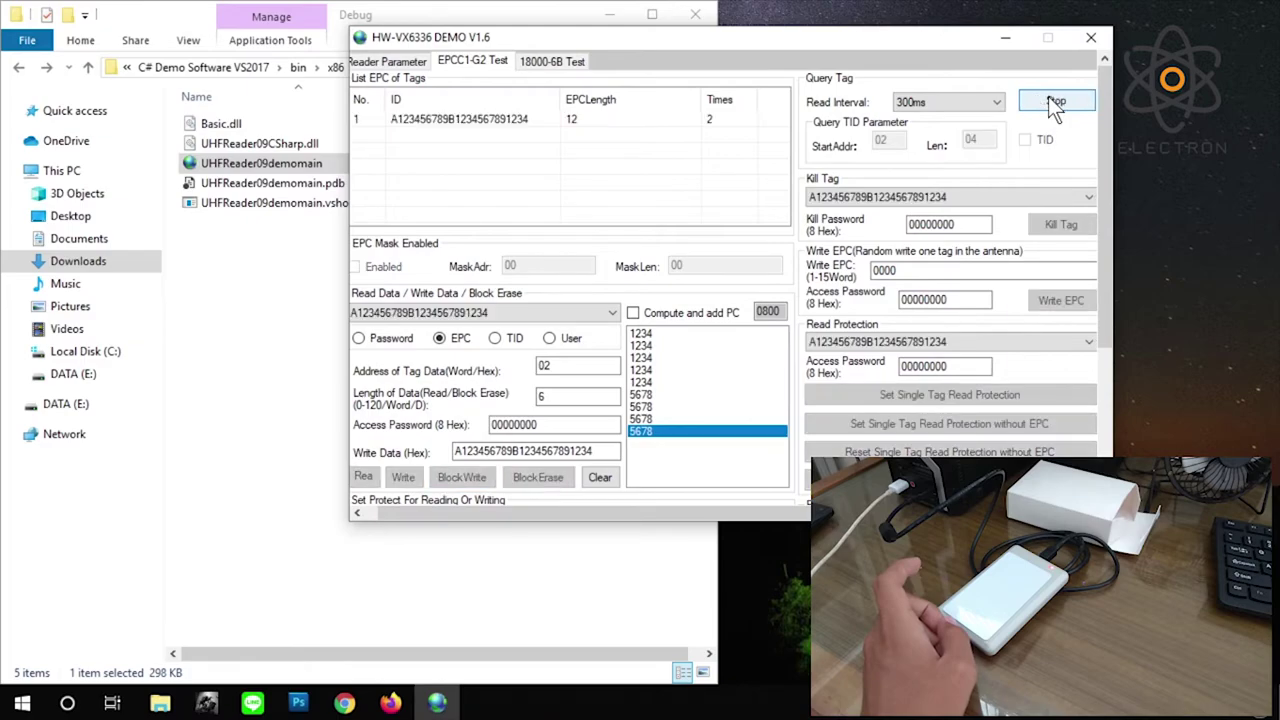
{"action": "left_click", "coordinate": [1056, 100]}
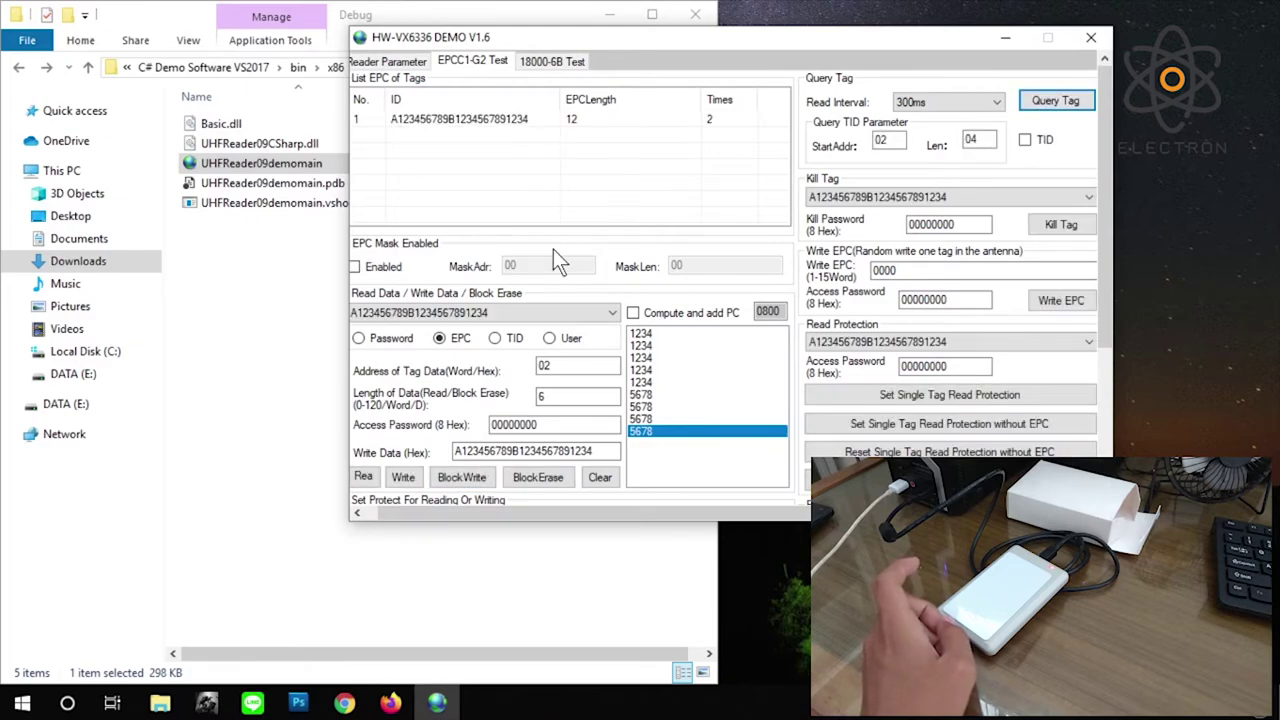
Block-erase six words of the tag's EPC bank starting at address 02.
{"action": "scroll", "coordinate": [555, 252], "scroll_direction": "down", "scroll_amount": 4}
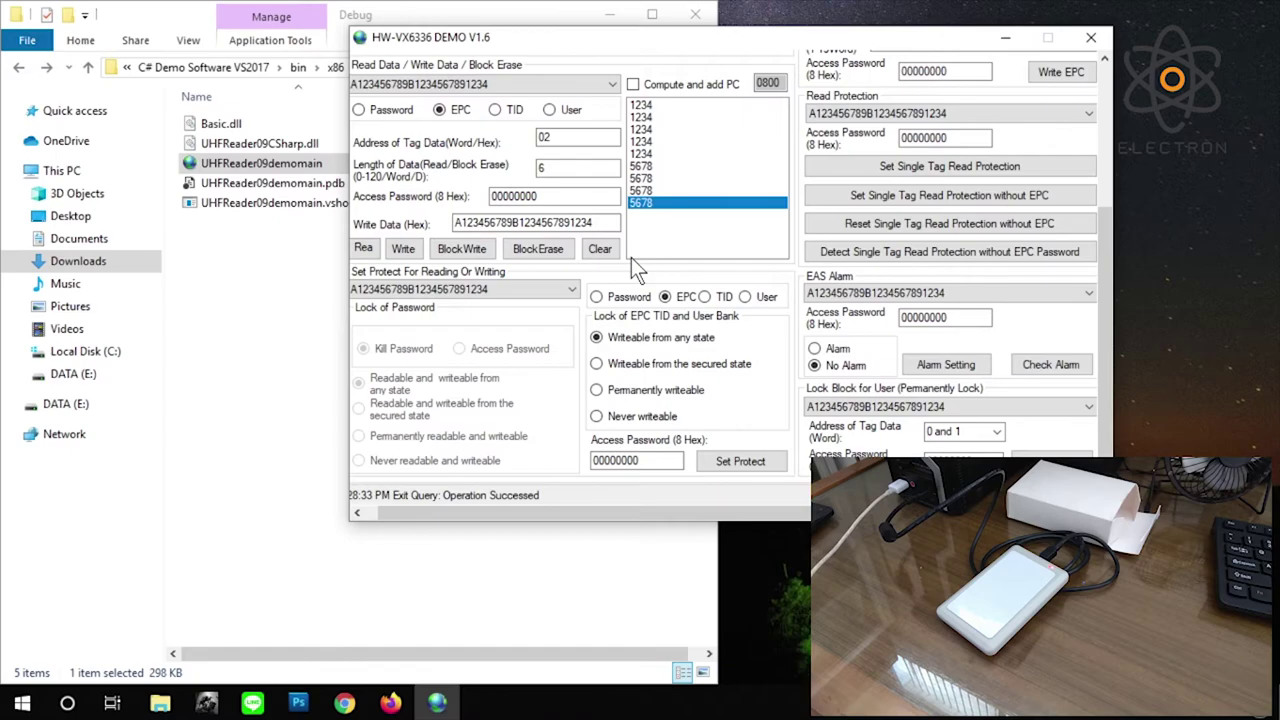
{"action": "scroll", "coordinate": [665, 379], "scroll_direction": "up", "scroll_amount": 3}
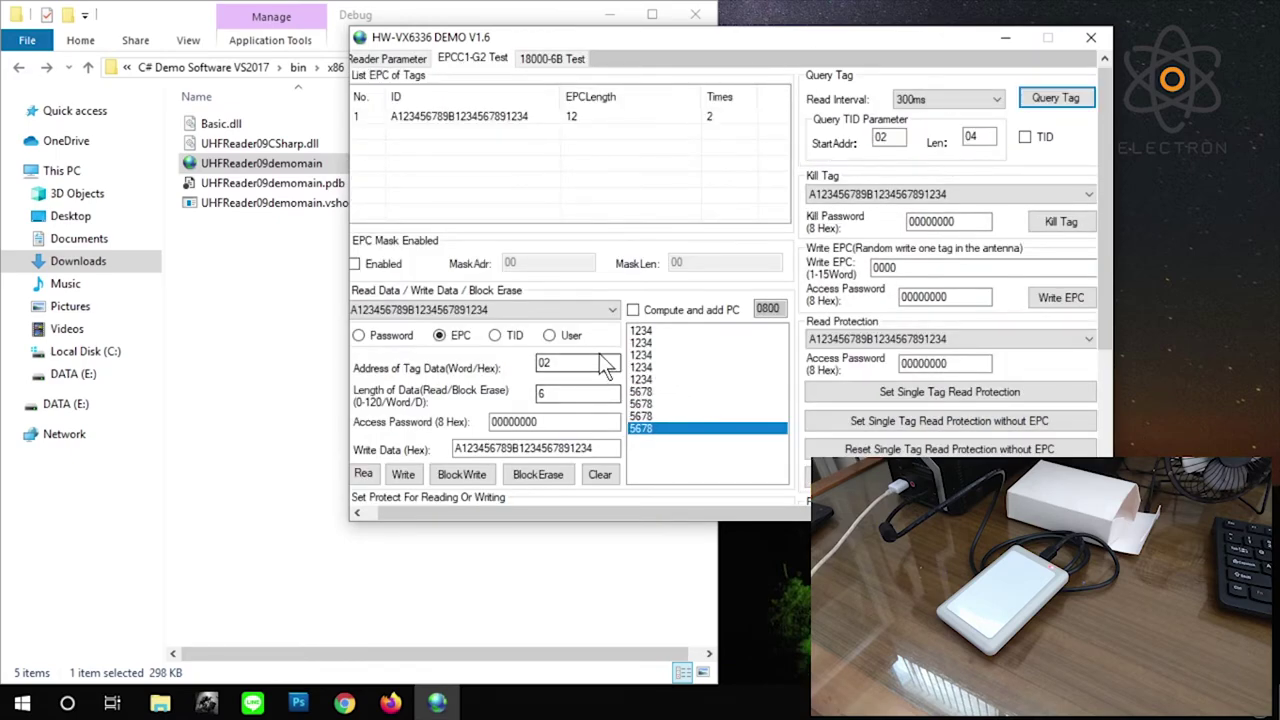
{"action": "scroll", "coordinate": [600, 352], "scroll_direction": "down", "scroll_amount": 3}
{"action": "scroll", "coordinate": [602, 348], "scroll_direction": "up", "scroll_amount": 3}
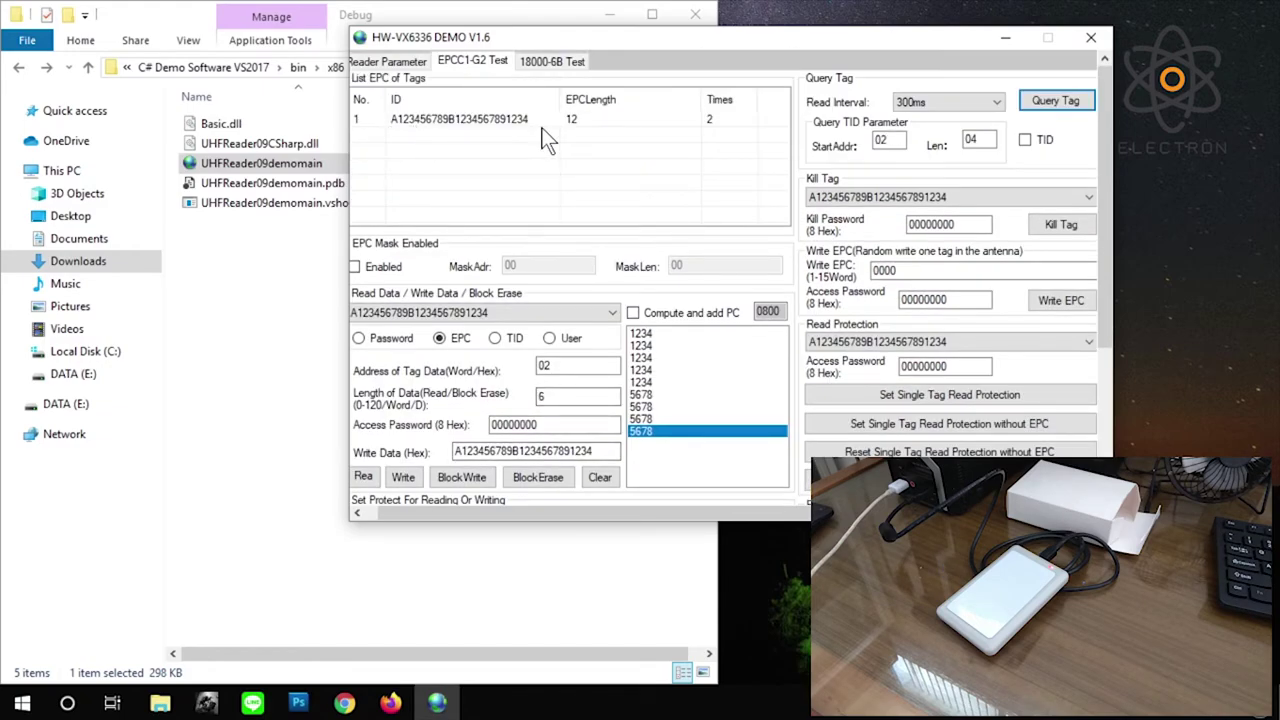
{"action": "scroll", "coordinate": [581, 243], "scroll_direction": "down", "scroll_amount": 3}
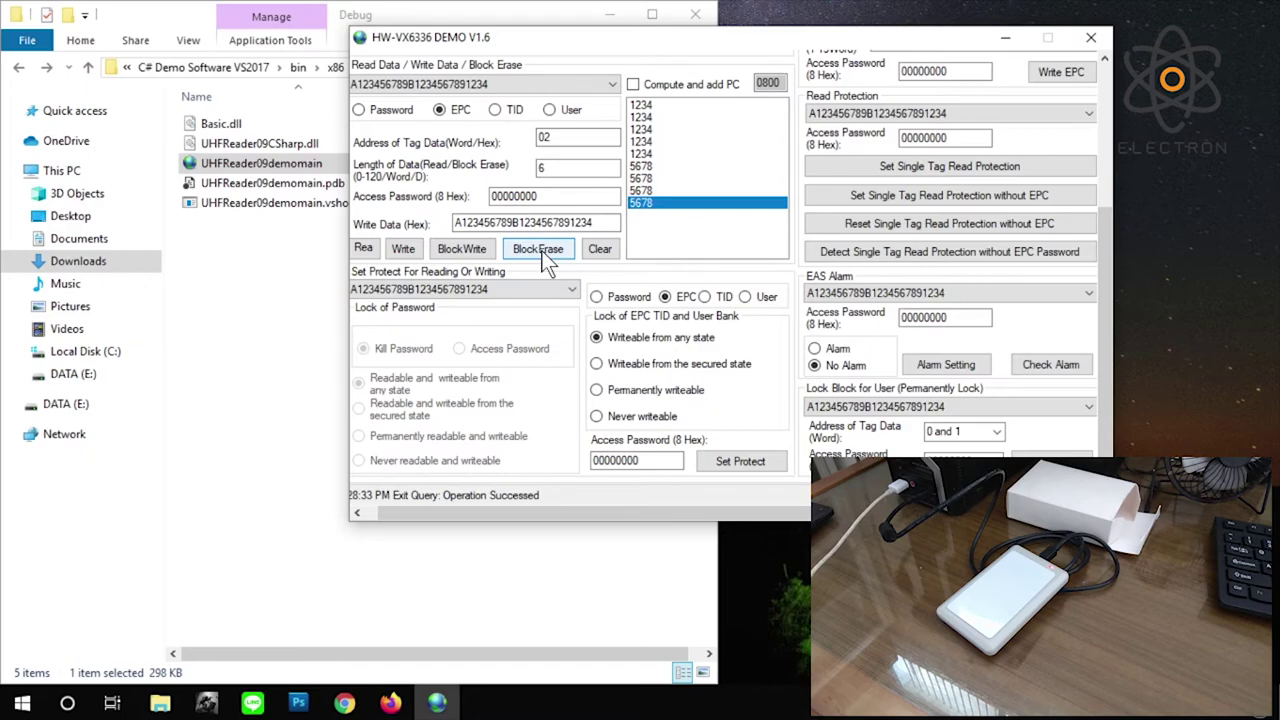
{"action": "left_click", "coordinate": [542, 251]}
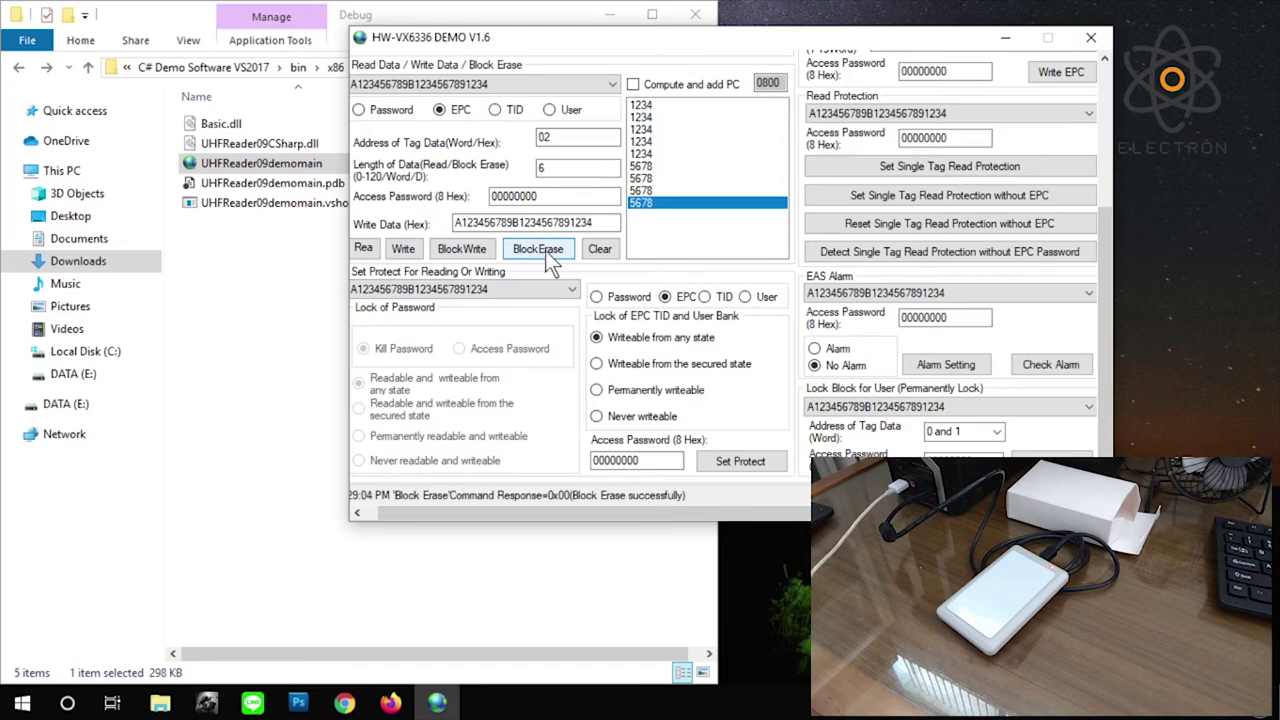
Query the tag again after the block erase, then stop the query.
{"action": "scroll", "coordinate": [637, 267], "scroll_direction": "up", "scroll_amount": 3}
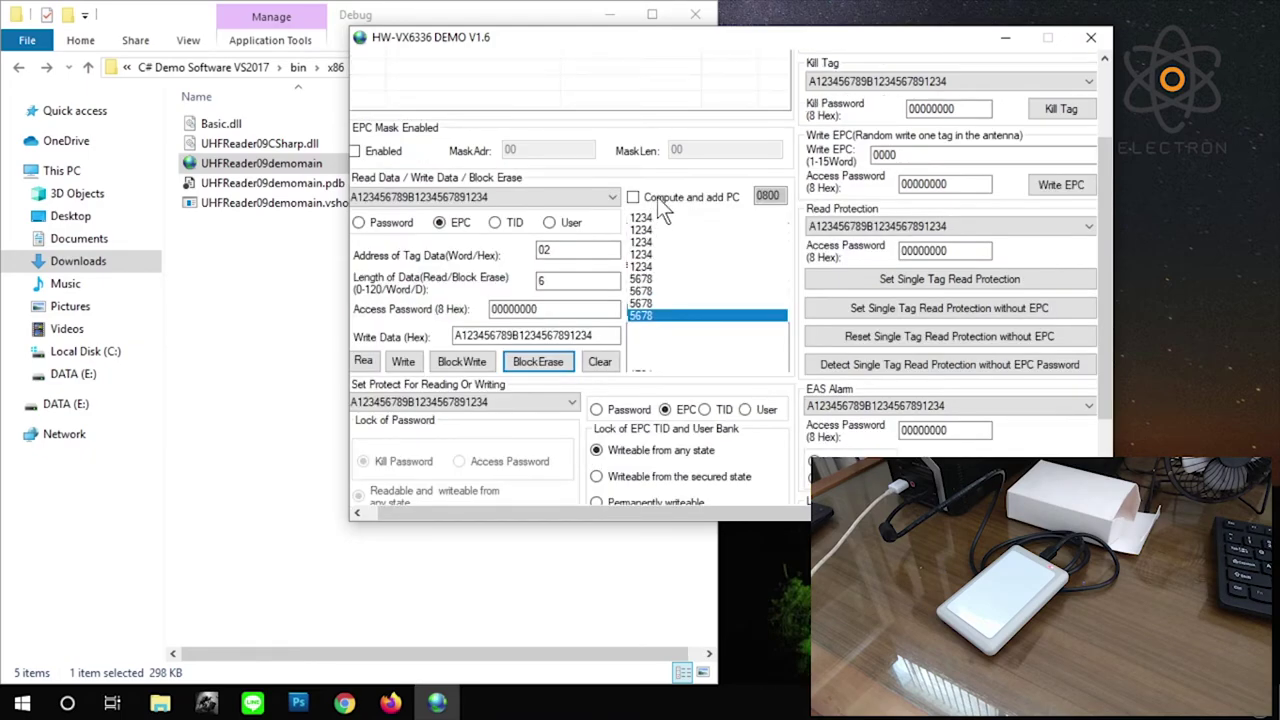
{"action": "scroll", "coordinate": [654, 206], "scroll_direction": "up", "scroll_amount": 3}
{"action": "left_click", "coordinate": [1052, 98]}
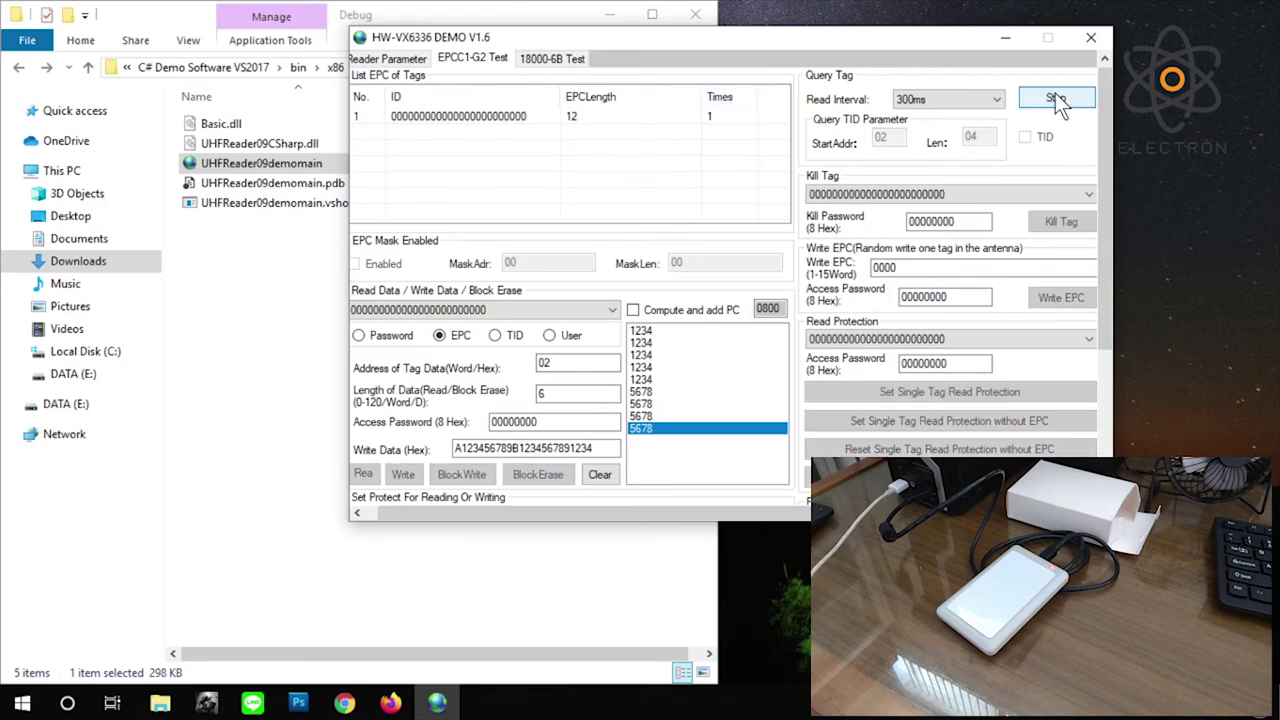
{"action": "left_click", "coordinate": [1052, 98]}
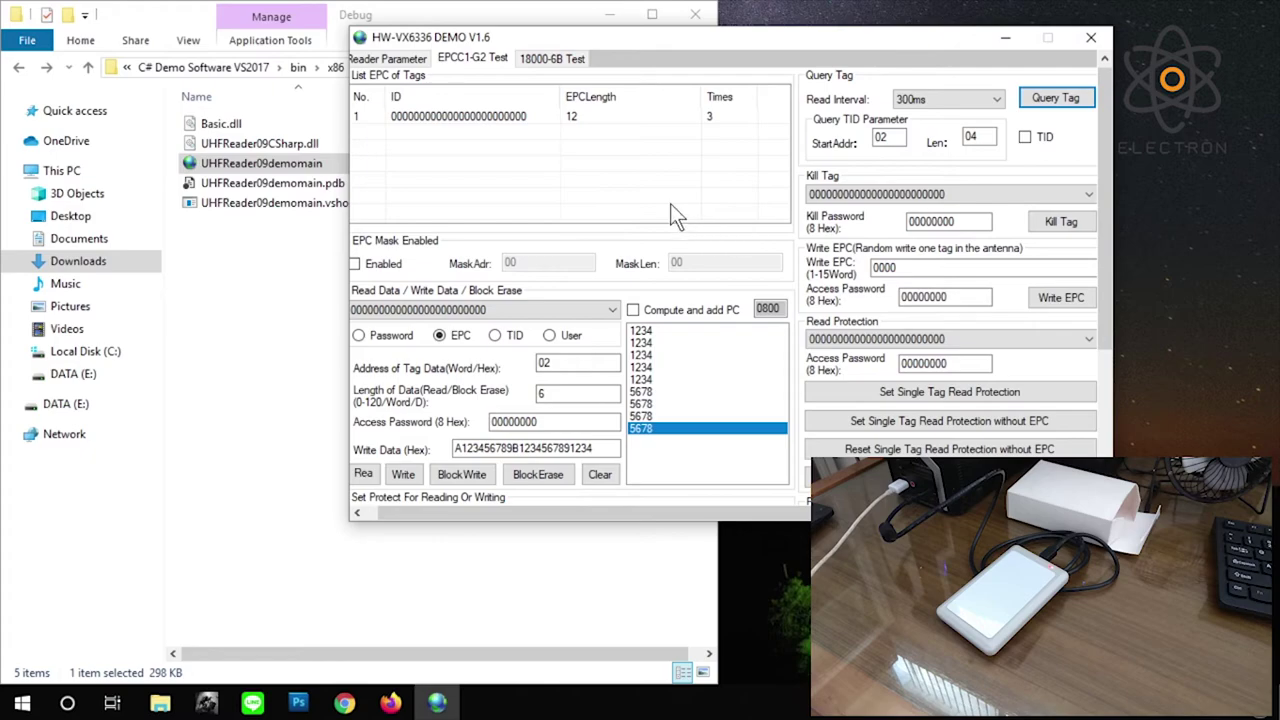
Look over the remaining EPCC1-G2 functions, including read/write protection, kill tag, read protection, EAS alarm and user block lock.
{"action": "scroll", "coordinate": [632, 226], "scroll_direction": "down", "scroll_amount": 3}
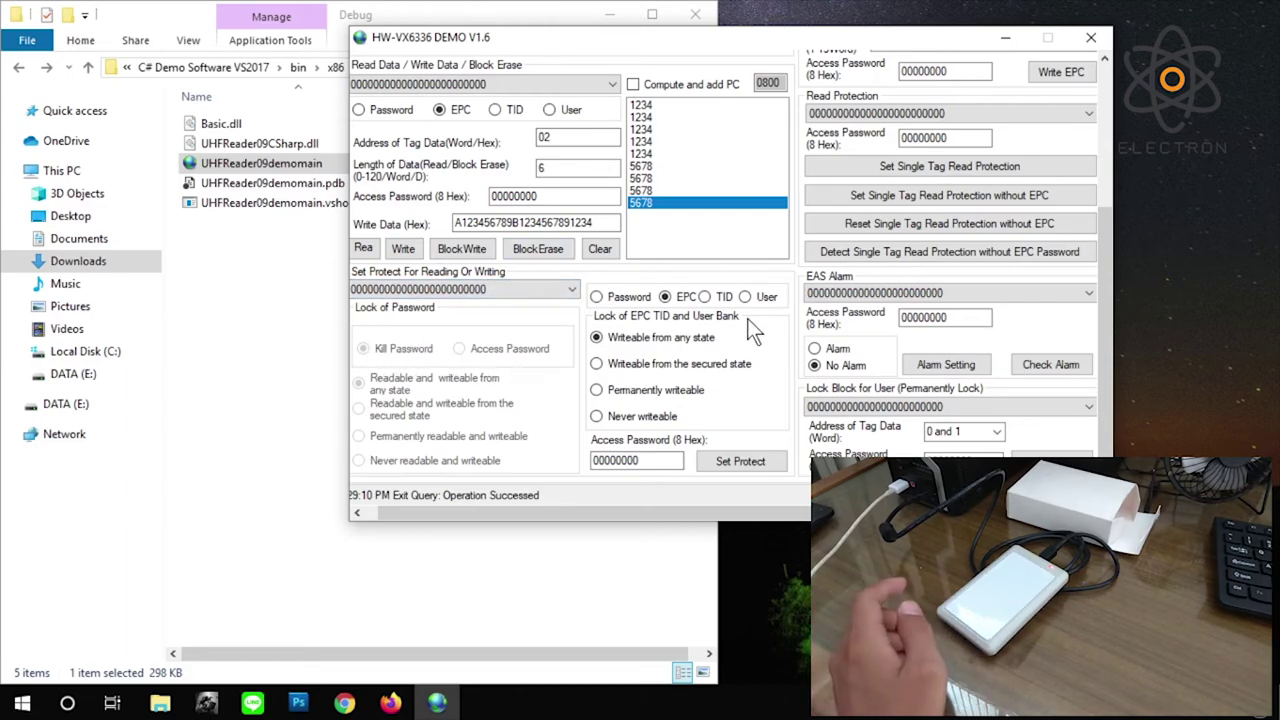
{"action": "scroll", "coordinate": [869, 207], "scroll_direction": "up", "scroll_amount": 5}
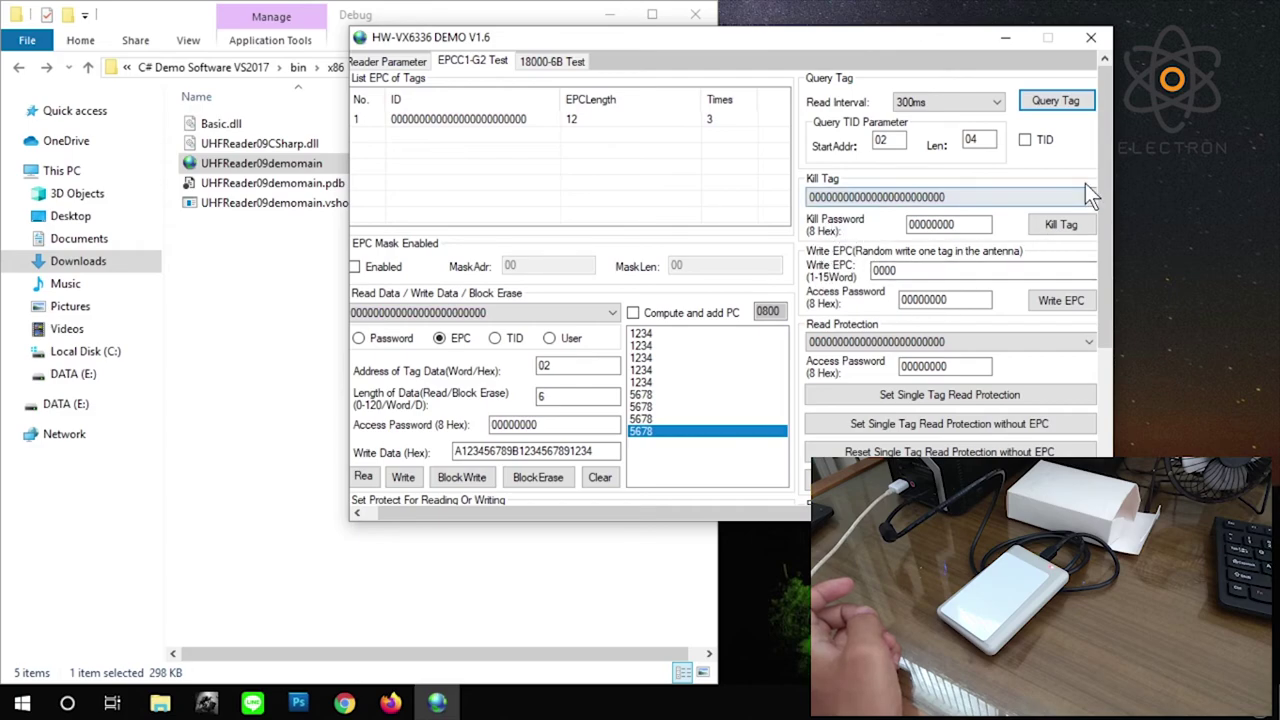
{"action": "left_click_drag", "start_coordinate": [1104, 194], "coordinate": [1100, 336]}
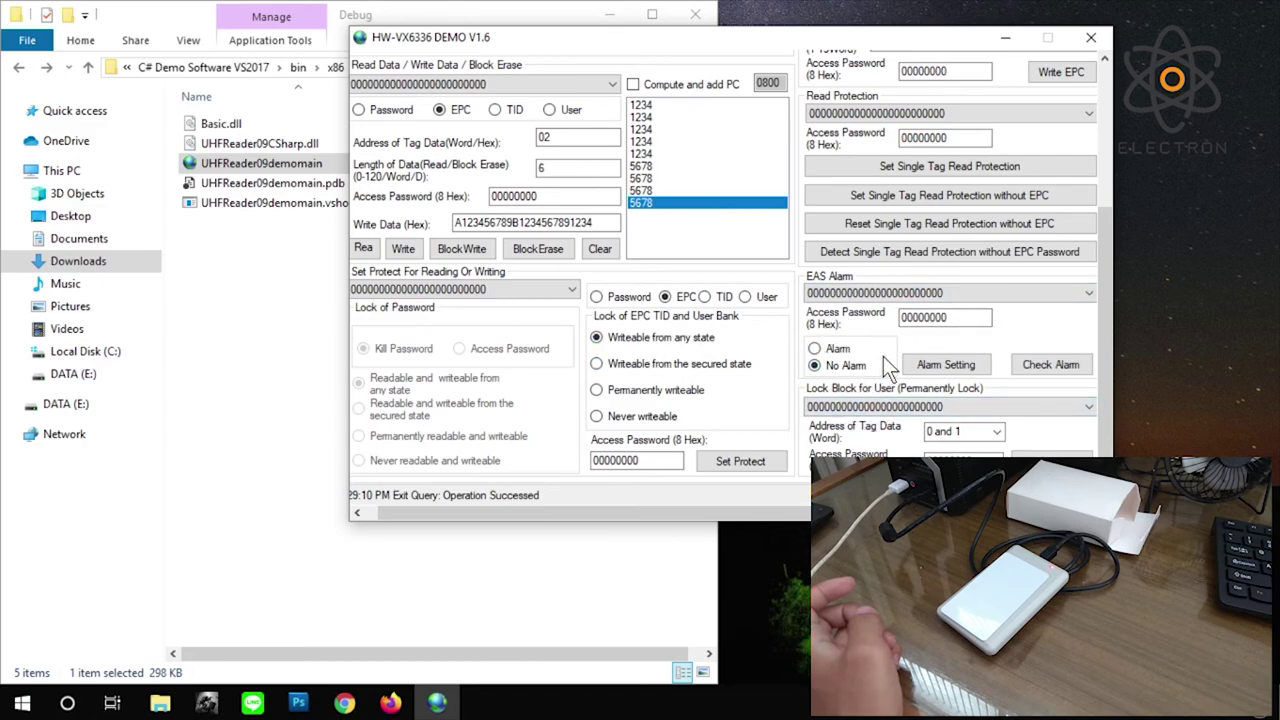
{"action": "scroll", "coordinate": [888, 347], "scroll_direction": "up", "scroll_amount": 3}
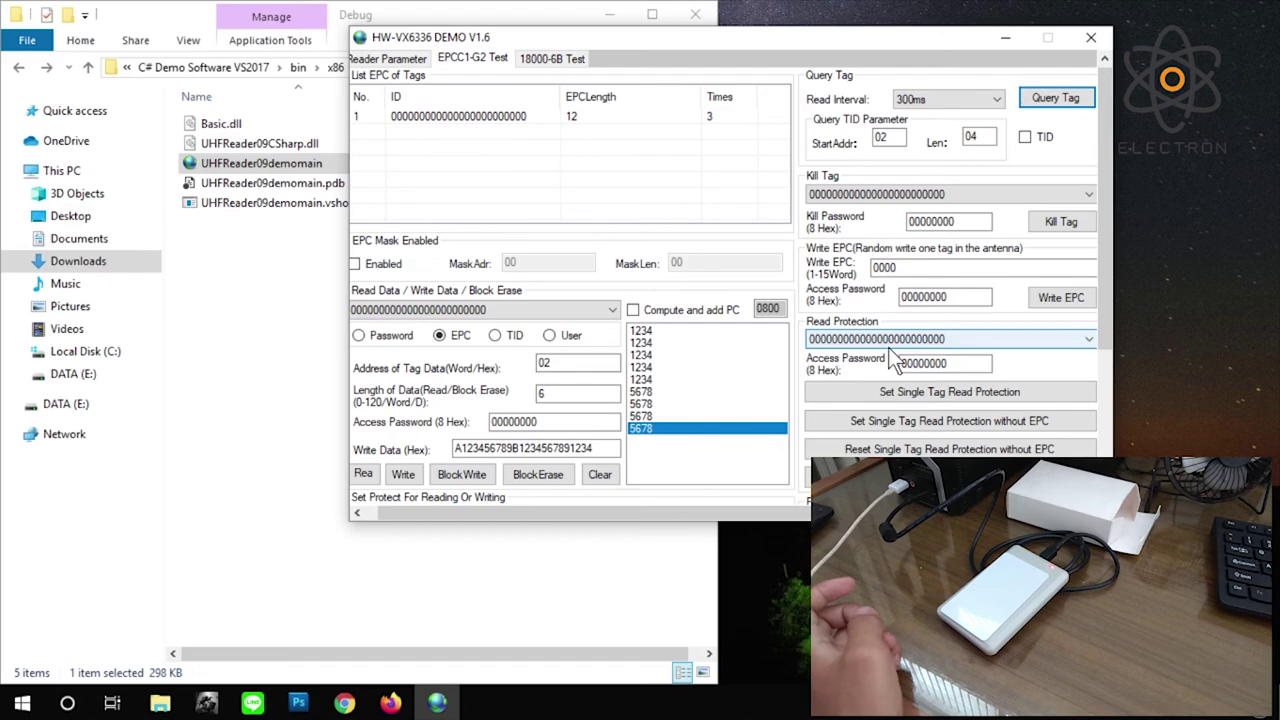
{"action": "scroll", "coordinate": [781, 303], "scroll_direction": "down", "scroll_amount": 1}
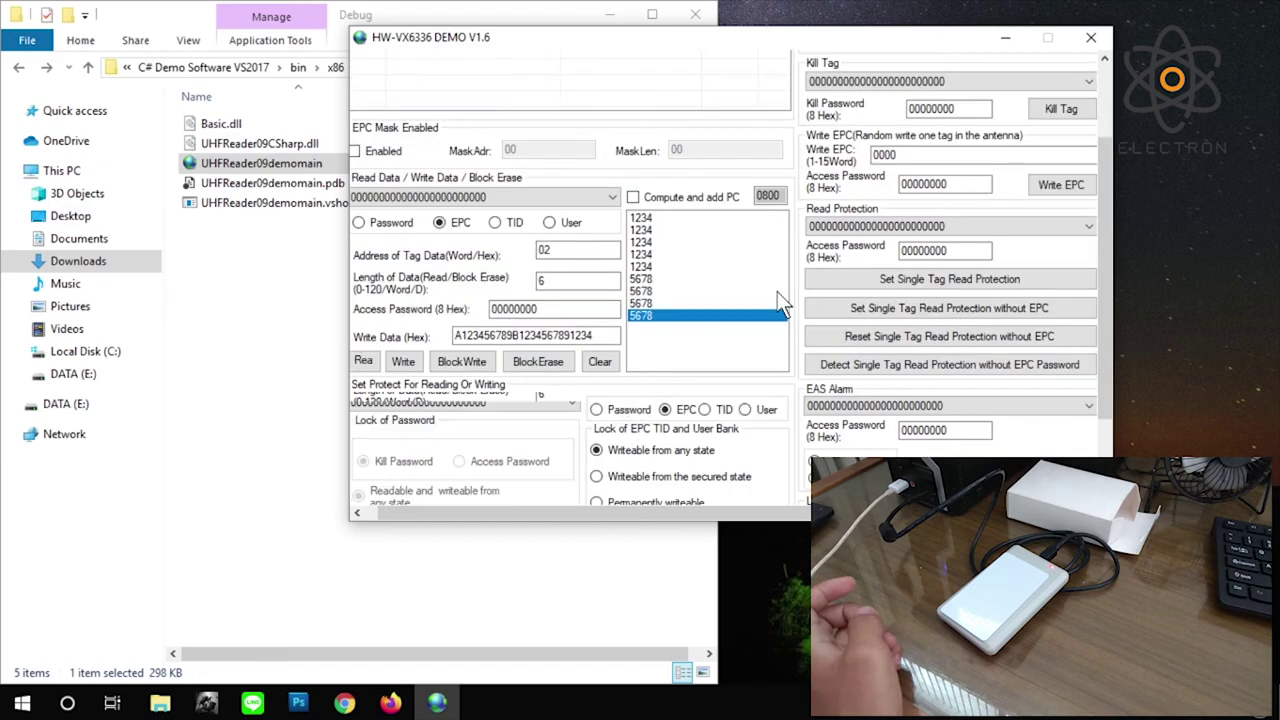
{"action": "scroll", "coordinate": [781, 303], "scroll_direction": "up", "scroll_amount": 1}
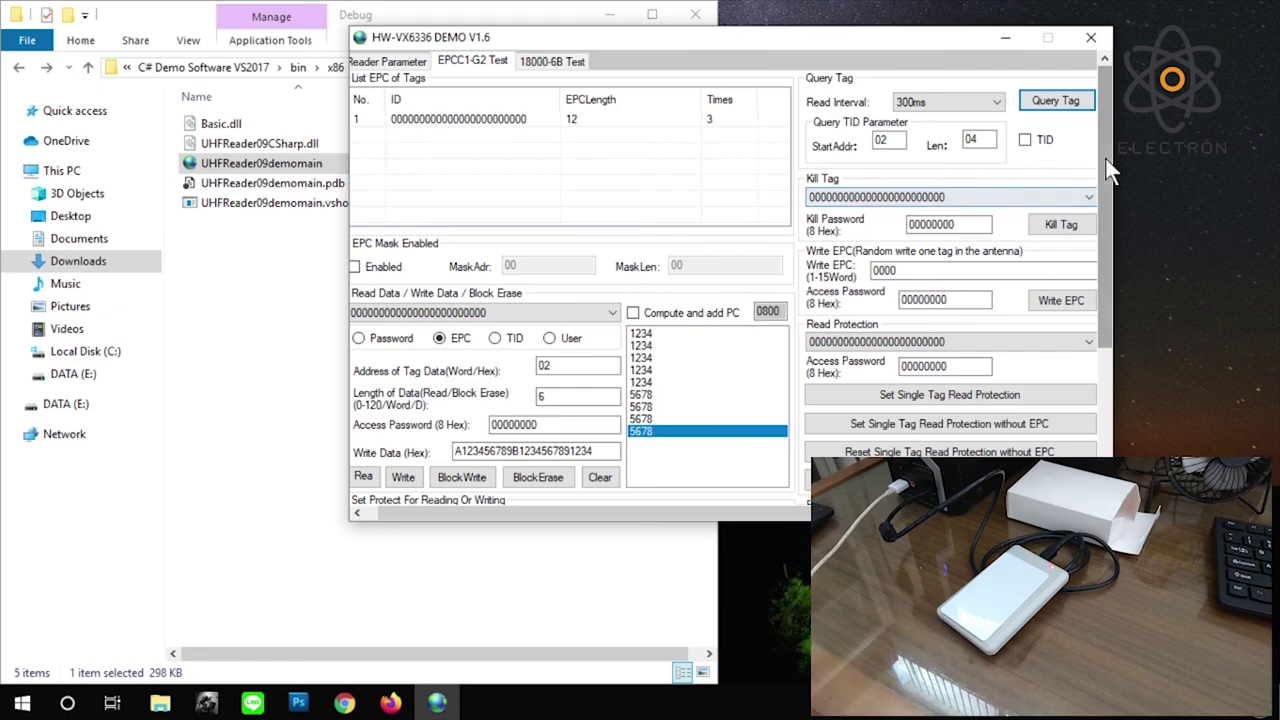
{"action": "mouse_move", "coordinate": [1108, 158]}
{"action": "left_mouse_down"}
{"action": "mouse_move", "coordinate": [1114, 303]}
{"action": "mouse_move", "coordinate": [1108, 142]}
{"action": "left_mouse_up"}
View the 18000-6B test page's query and read/write options, then return to the EPCC1-G2 test page.
{"action": "left_click", "coordinate": [558, 60]}
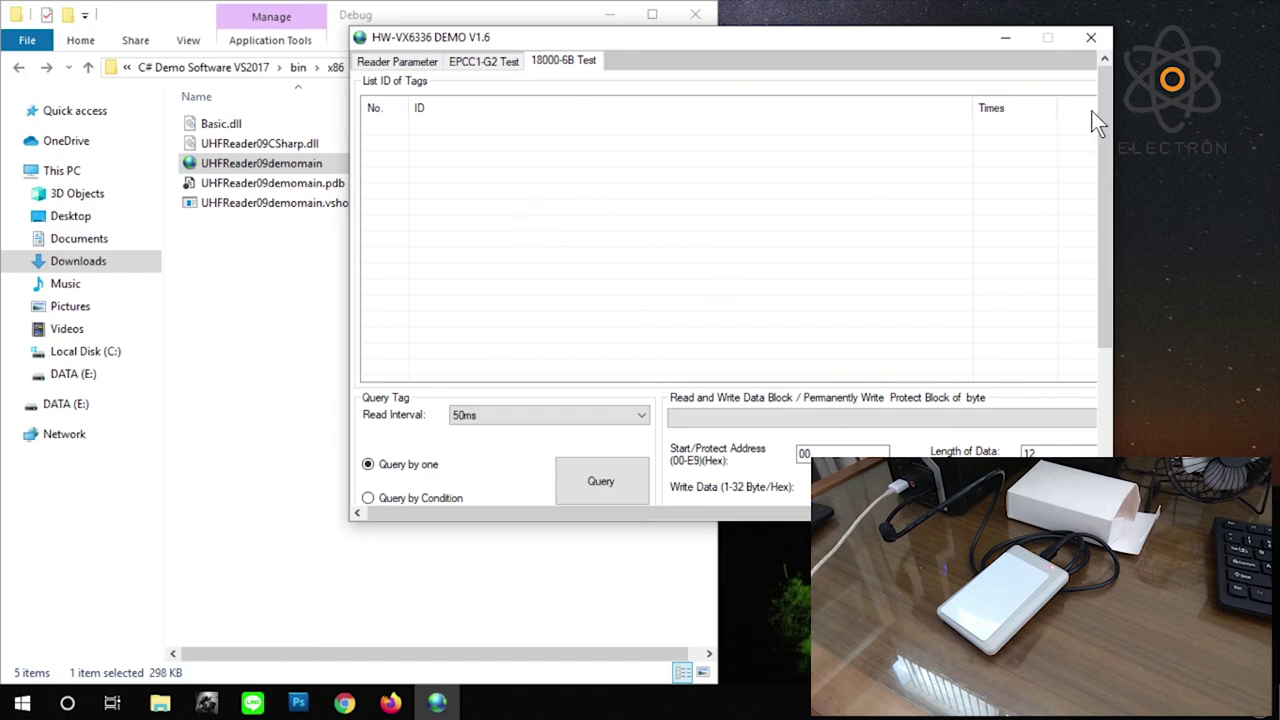
{"action": "left_click_drag", "start_coordinate": [1103, 106], "coordinate": [1105, 240]}
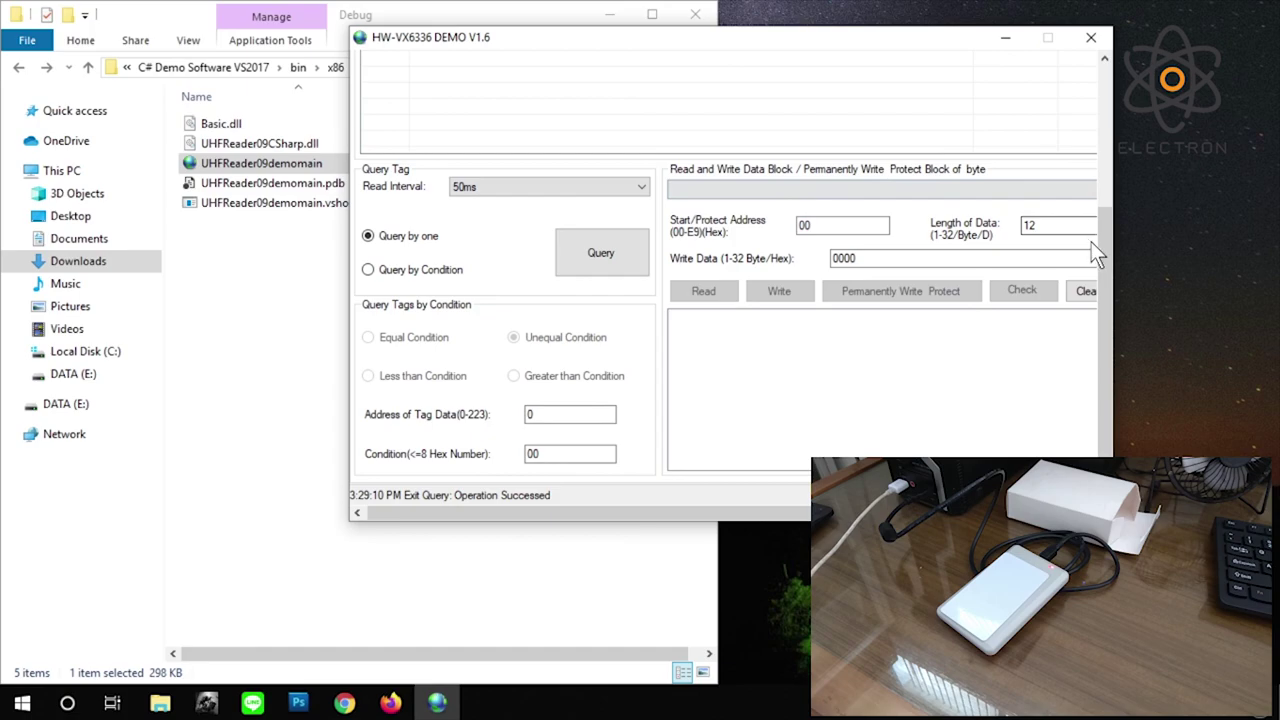
{"action": "left_click_drag", "start_coordinate": [1103, 258], "coordinate": [1103, 100]}
{"action": "left_click", "coordinate": [479, 61]}
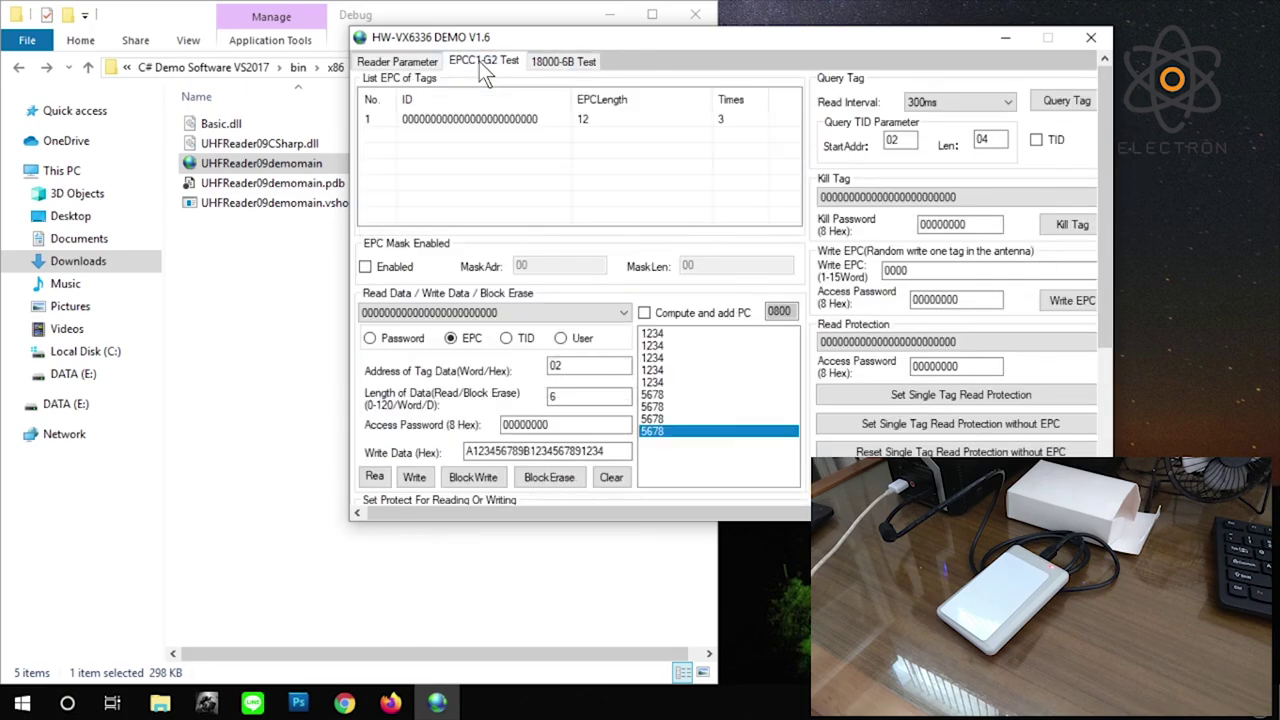
{"action": "left_click_drag", "start_coordinate": [1103, 122], "coordinate": [512, 57]}
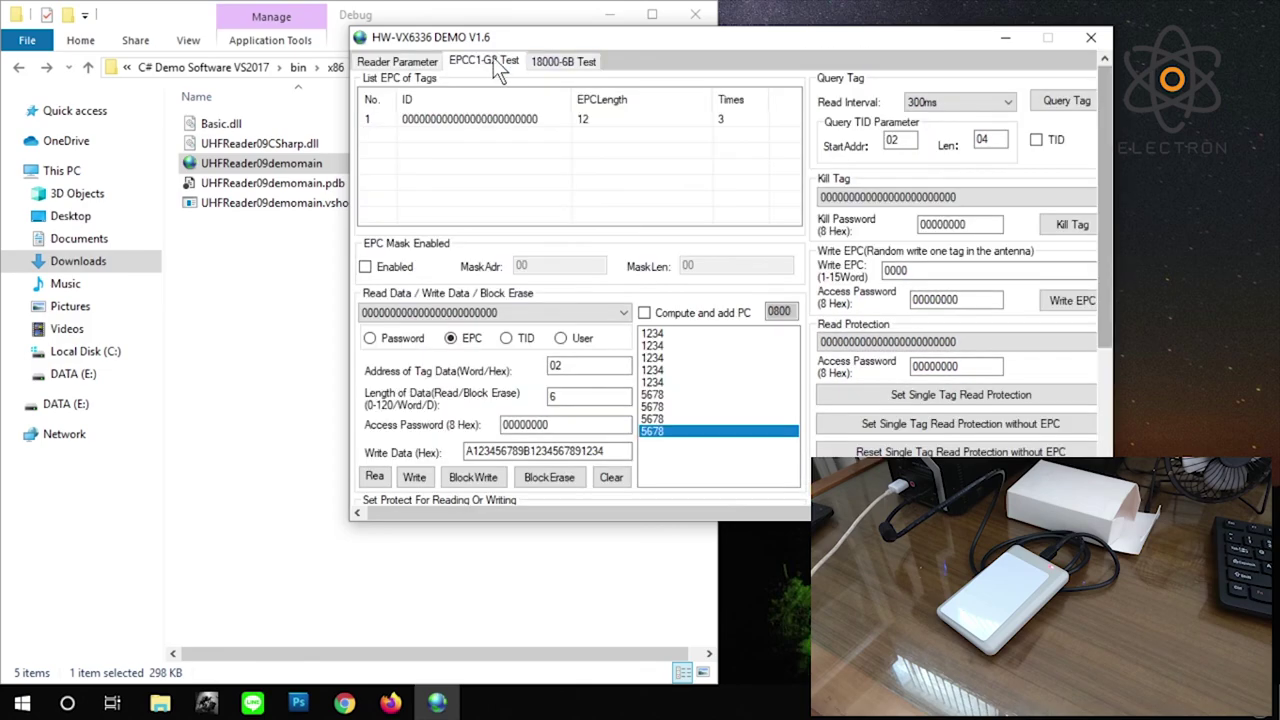